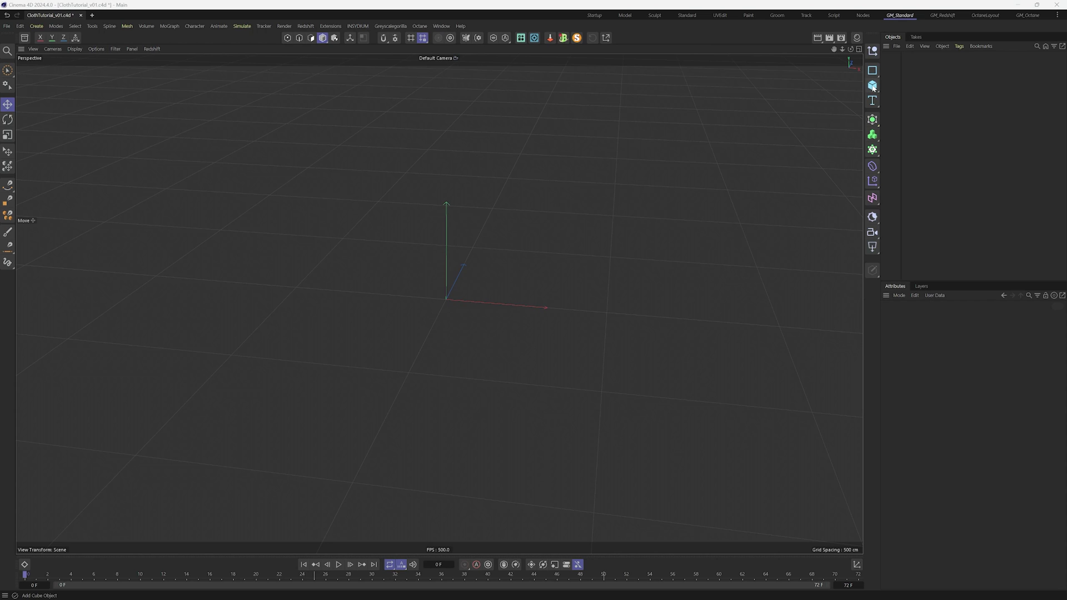
# Add a plane primitive and set its width to 1600 cm and height to 600 cm
pyautogui.click(872, 85)
pyautogui.click(905, 113)
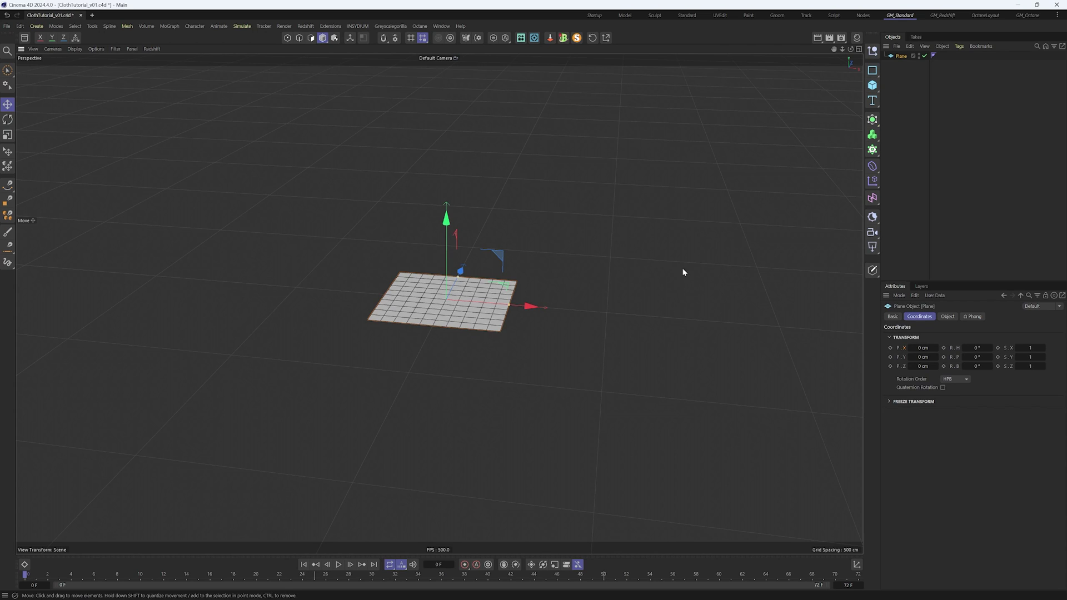
pyautogui.click(948, 317)
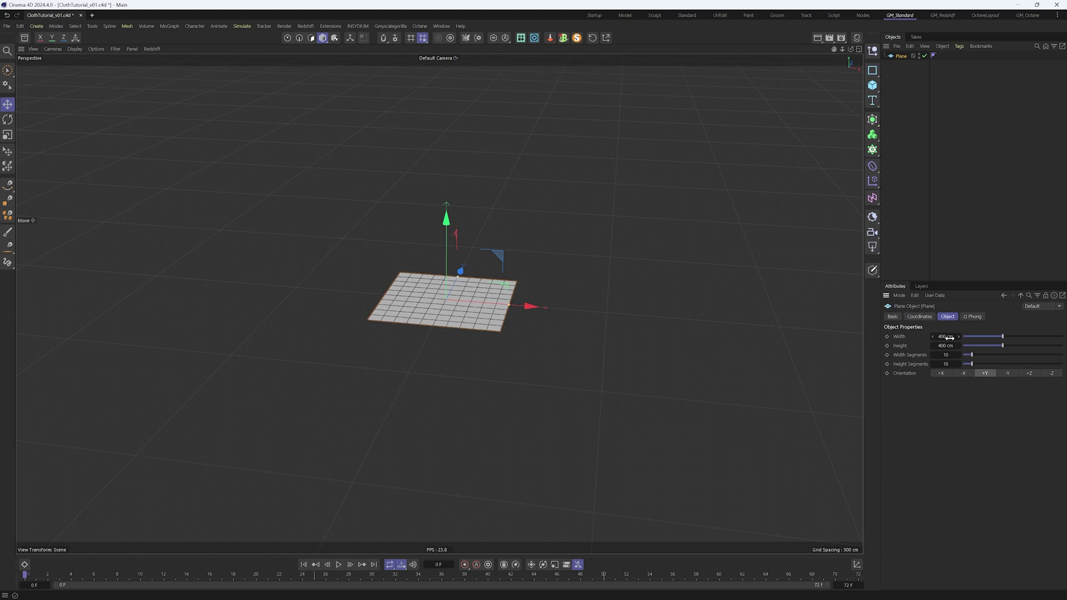
pyautogui.doubleClick(950, 337)
pyautogui.press('BackSpace')
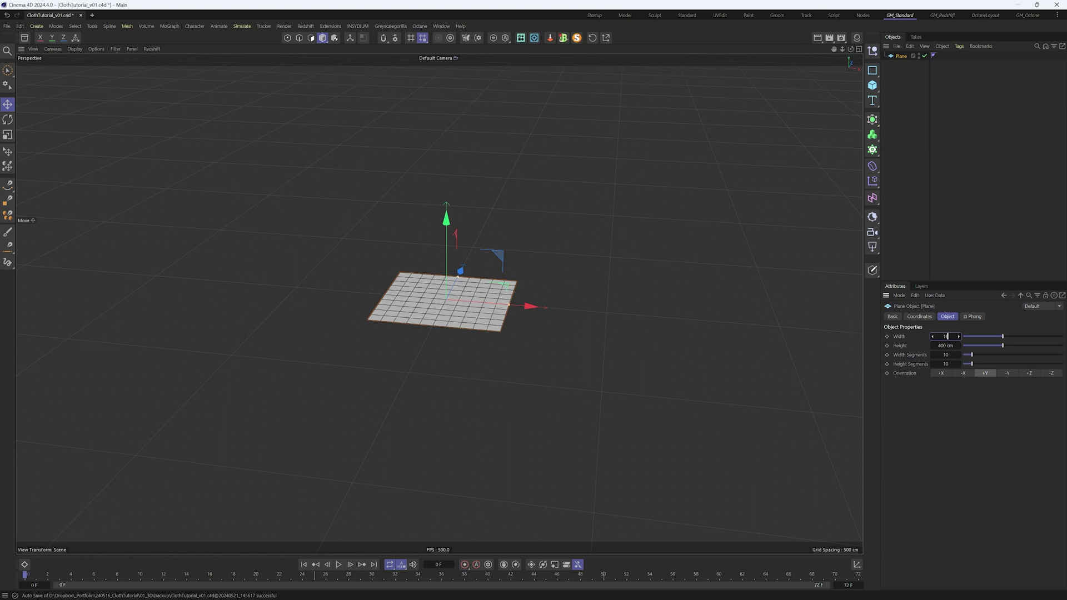
pyautogui.press('Return')
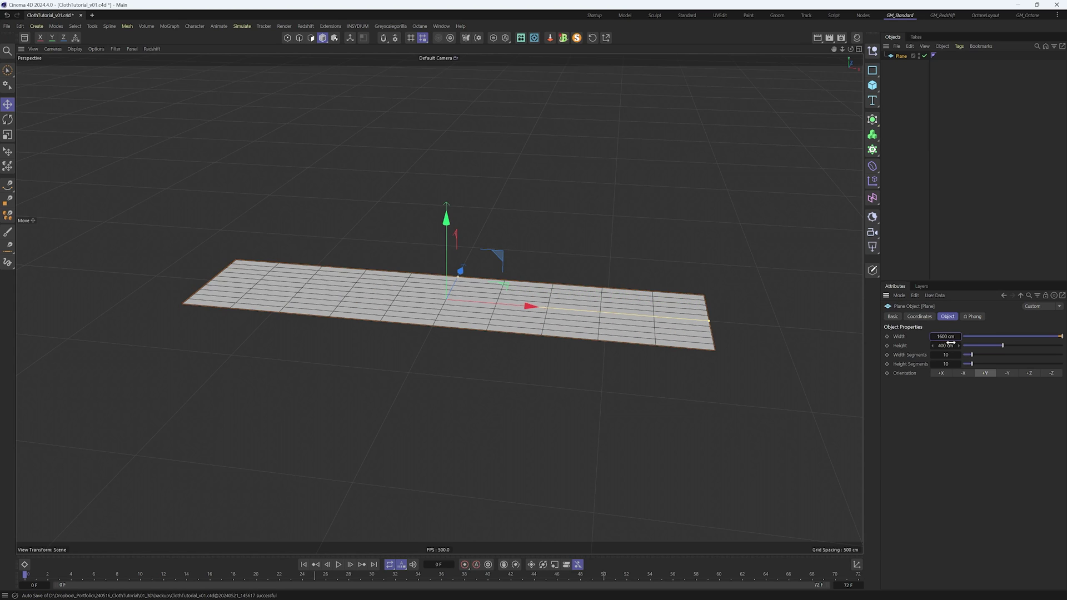
pyautogui.doubleClick(950, 344)
pyautogui.write('600')
pyautogui.press('Return')
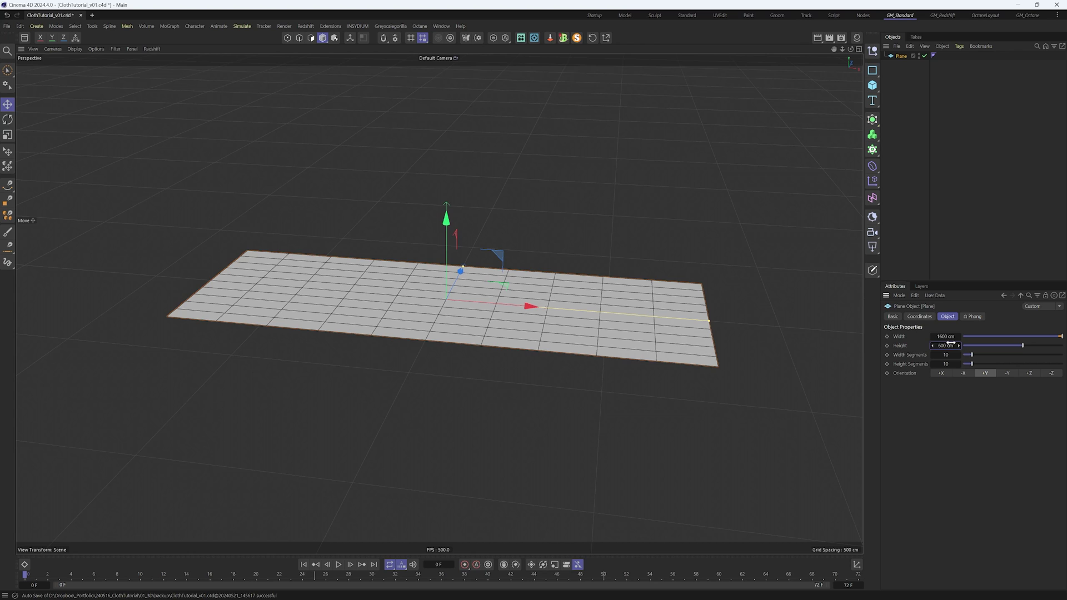
# Set the plane's width segments to 600 and height segments to 140
pyautogui.scroll(4, 474, 339)
pyautogui.doubleClick(937, 355)
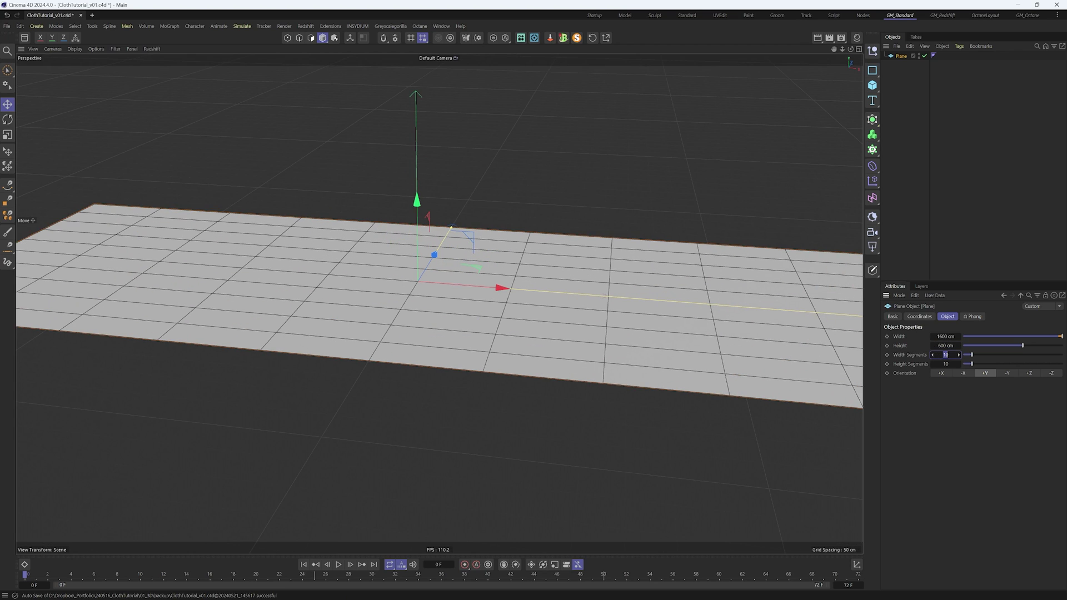
pyautogui.press('Return')
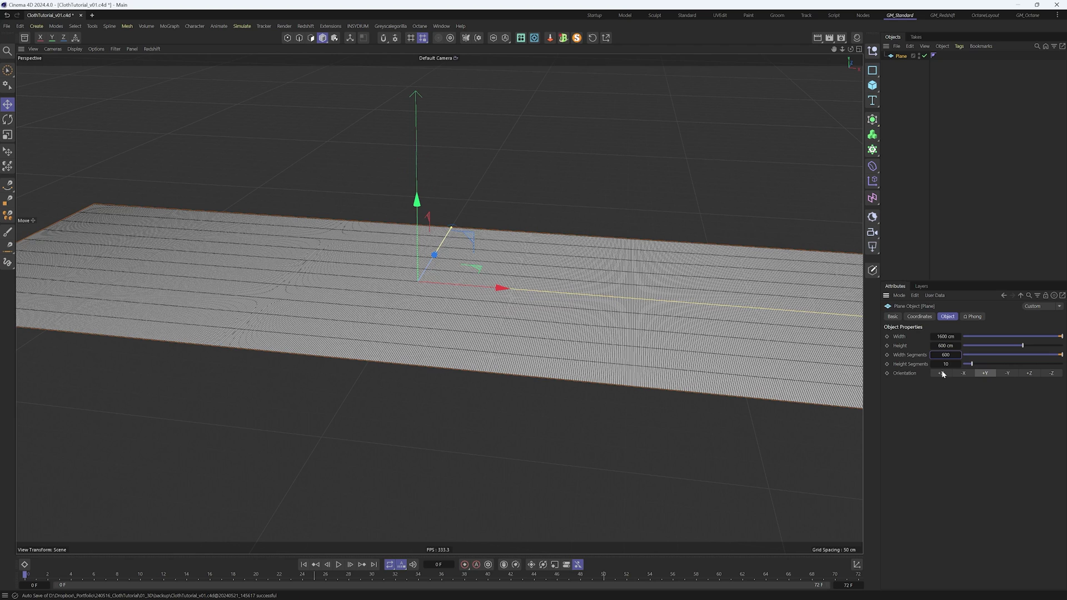
pyautogui.doubleClick(947, 364)
pyautogui.write('140')
pyautogui.press('Return')
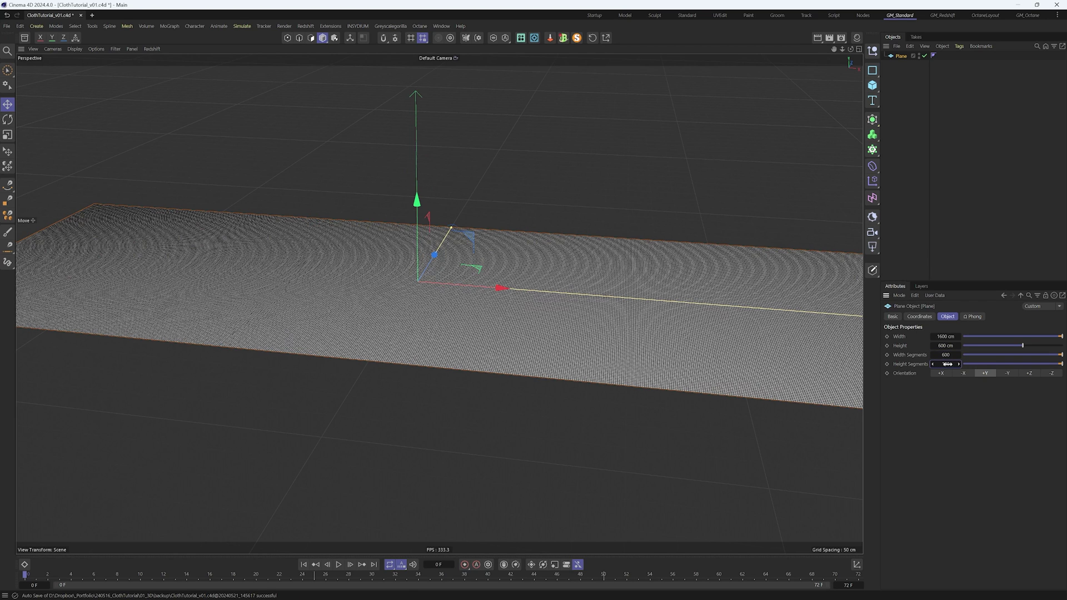
# Add a sphere primitive with a 35 cm radius and change its type to Hexahedron
pyautogui.scroll(-6, 465, 309)
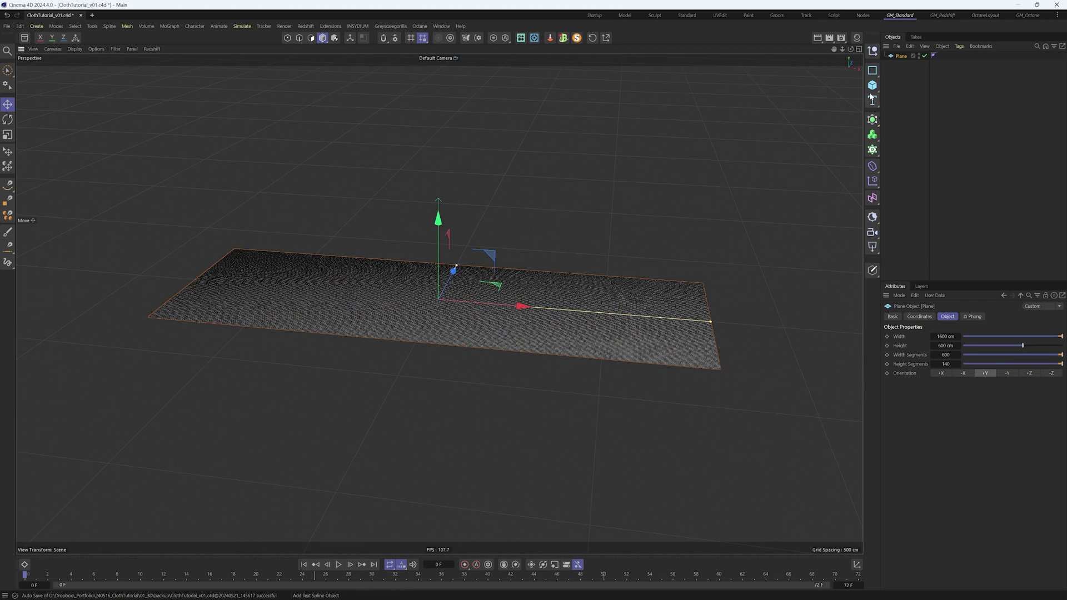
pyautogui.click(872, 85)
pyautogui.click(958, 134)
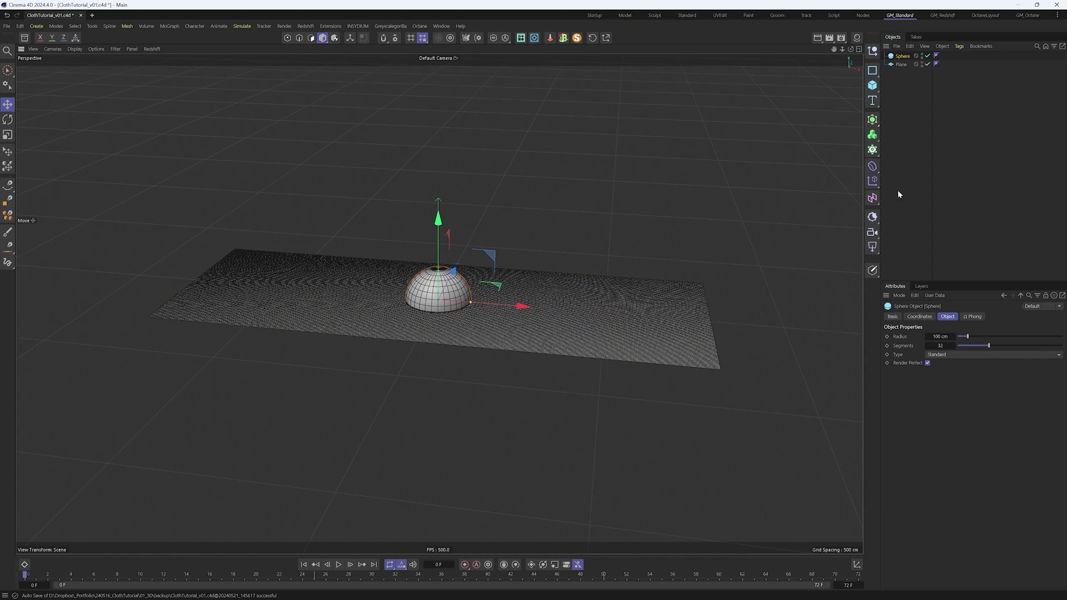
pyautogui.doubleClick(946, 336)
pyautogui.write('35')
pyautogui.press('Return')
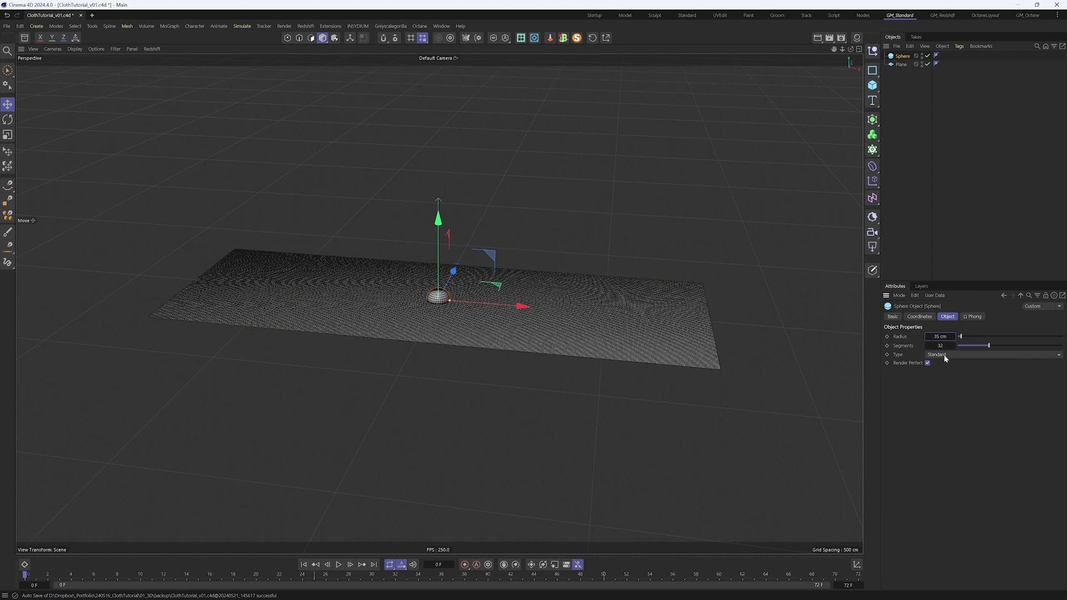
pyautogui.click(944, 354)
pyautogui.click(948, 394)
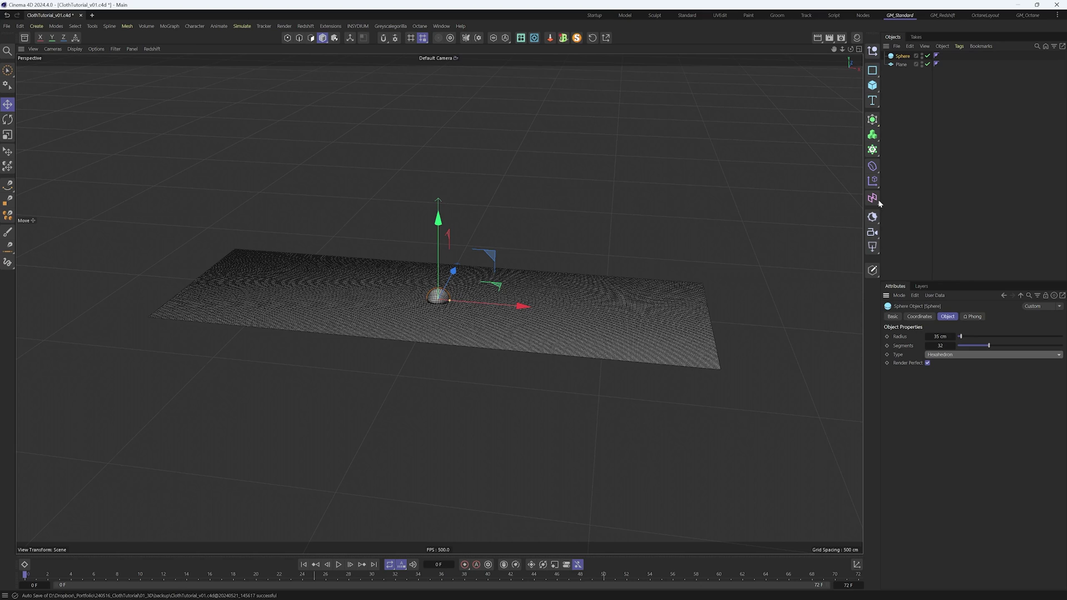
# Create a null named P Sphere and make the sphere its child
pyautogui.click(872, 50)
pyautogui.doubleClick(900, 56)
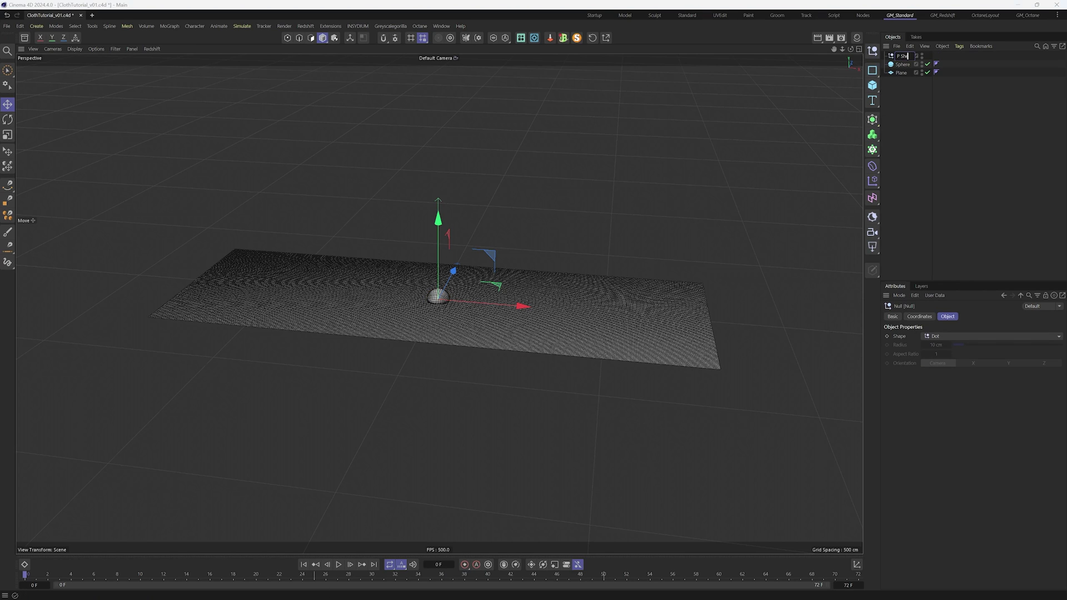
pyautogui.write('P Sphere')
pyautogui.press('Return')
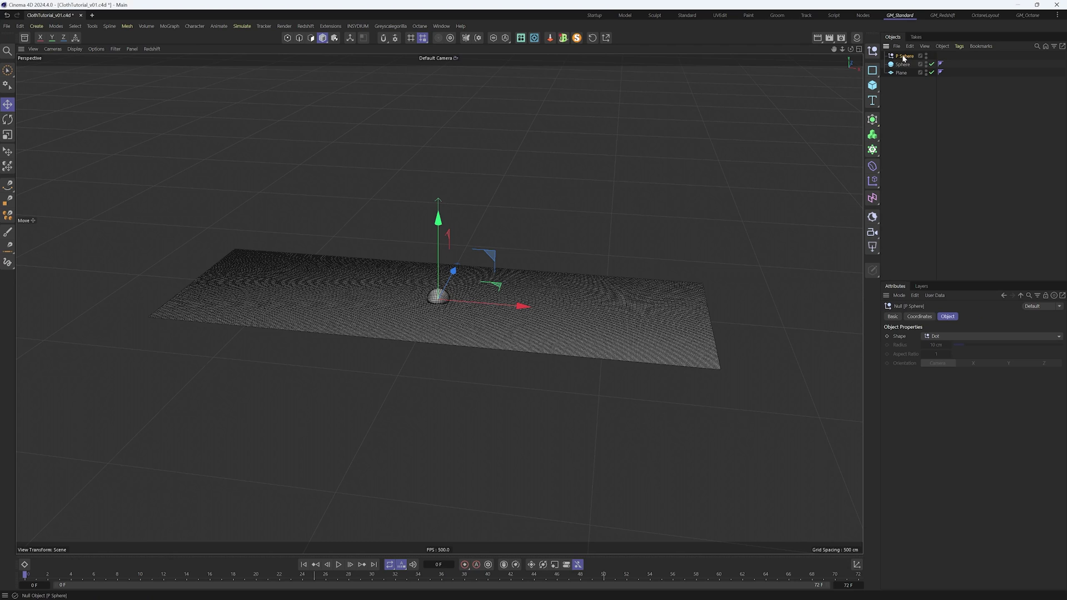
pyautogui.moveTo(904, 66); pyautogui.dragTo(903, 57)
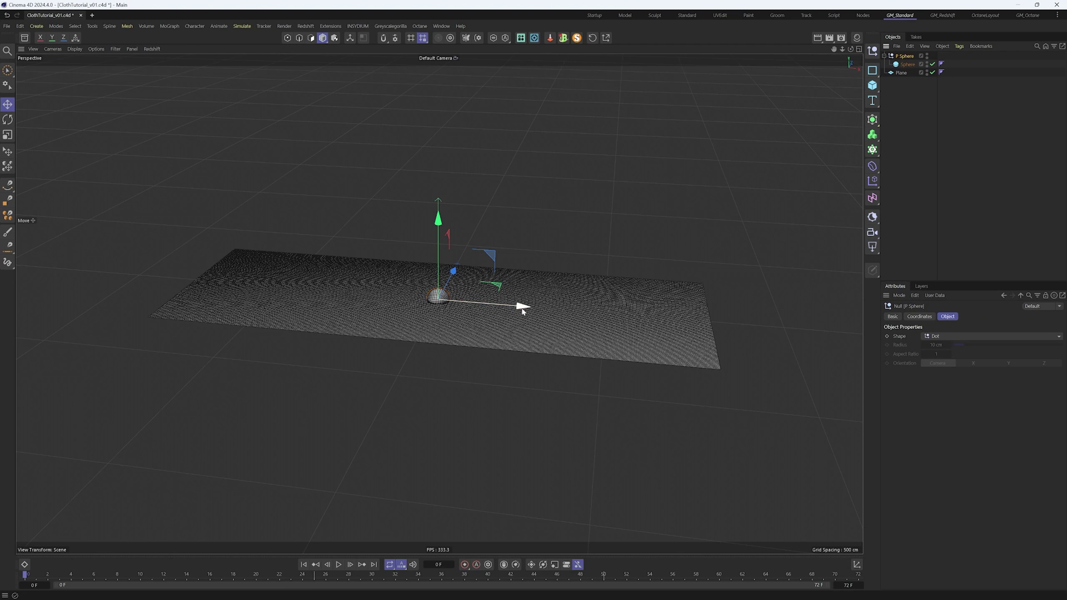
# Move the P Sphere null beyond the plane's negative X end, to about -933 cm, and keyframe its X position at frame 0
pyautogui.moveTo(520, 305); pyautogui.dragTo(243, 280)
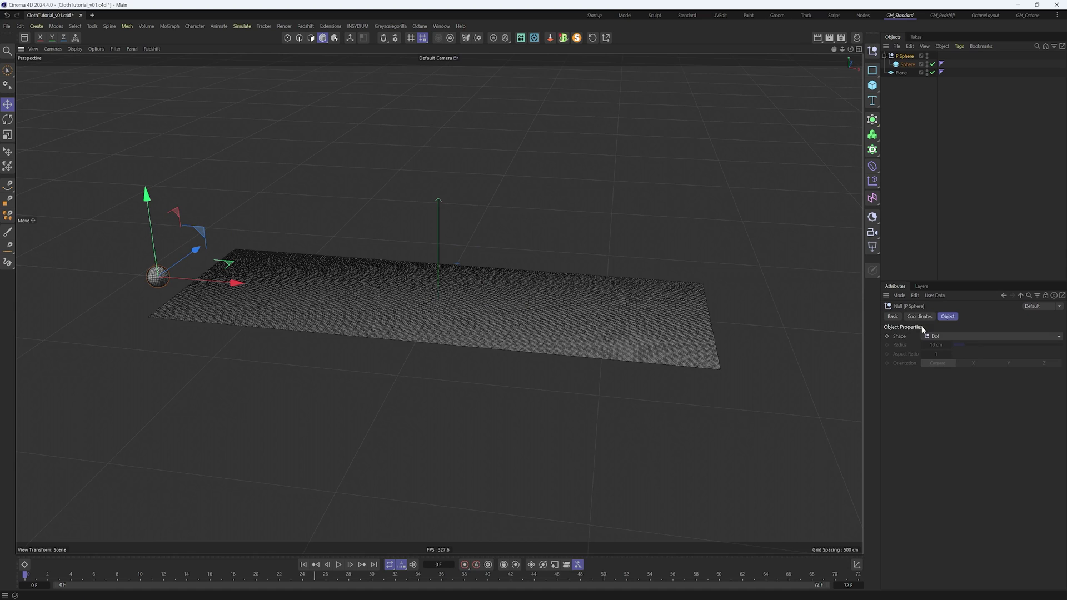
pyautogui.click(919, 316)
pyautogui.click(891, 349)
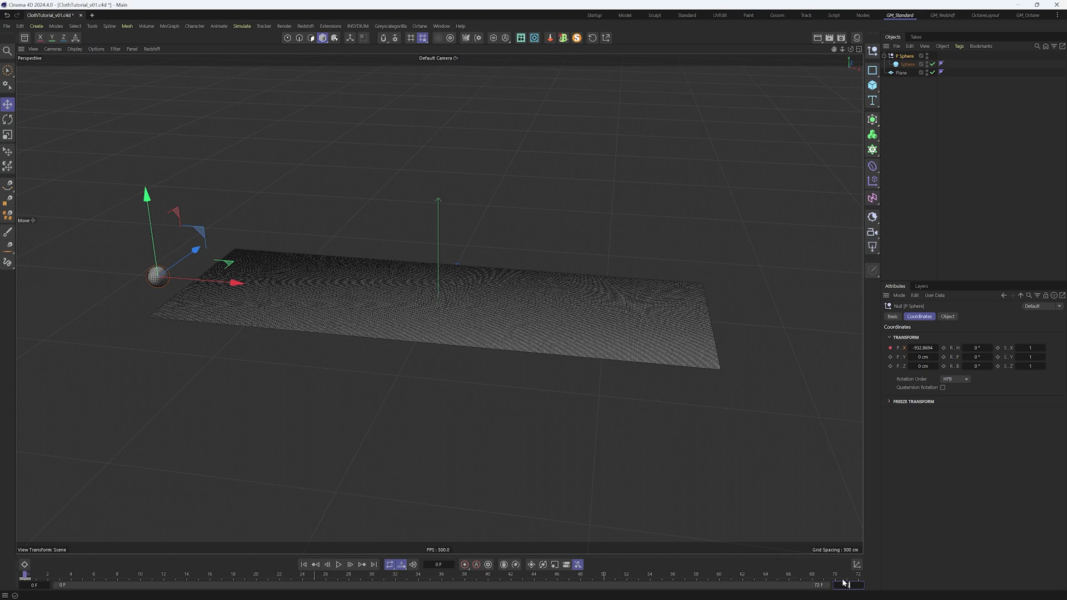
# Extend the timeline to 230 frames and keyframe the P Sphere null's X position at about 871 cm on frame 200
pyautogui.press('Return')
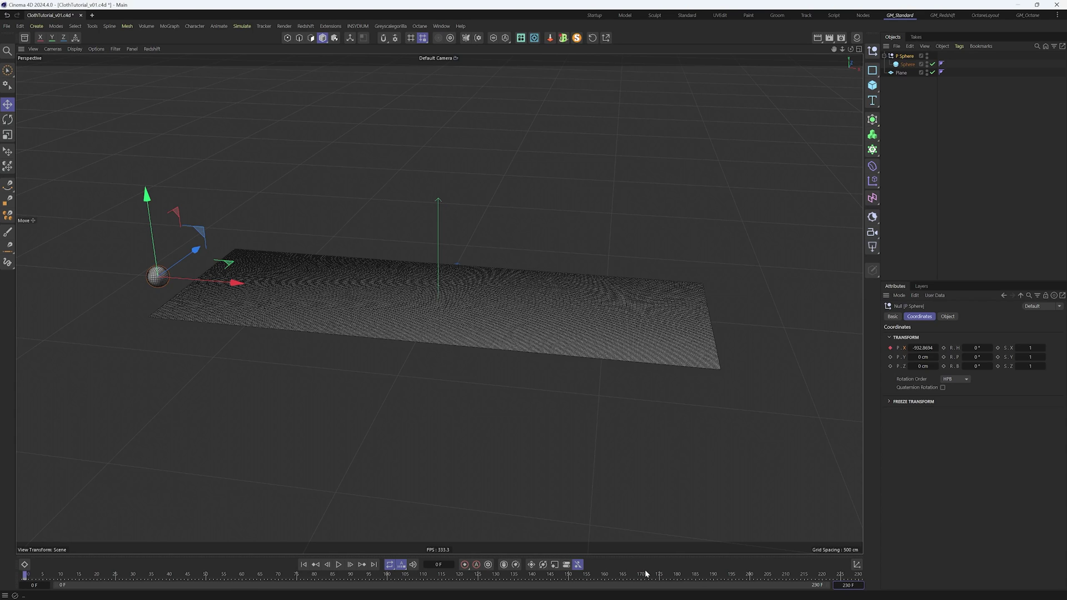
pyautogui.click(749, 576)
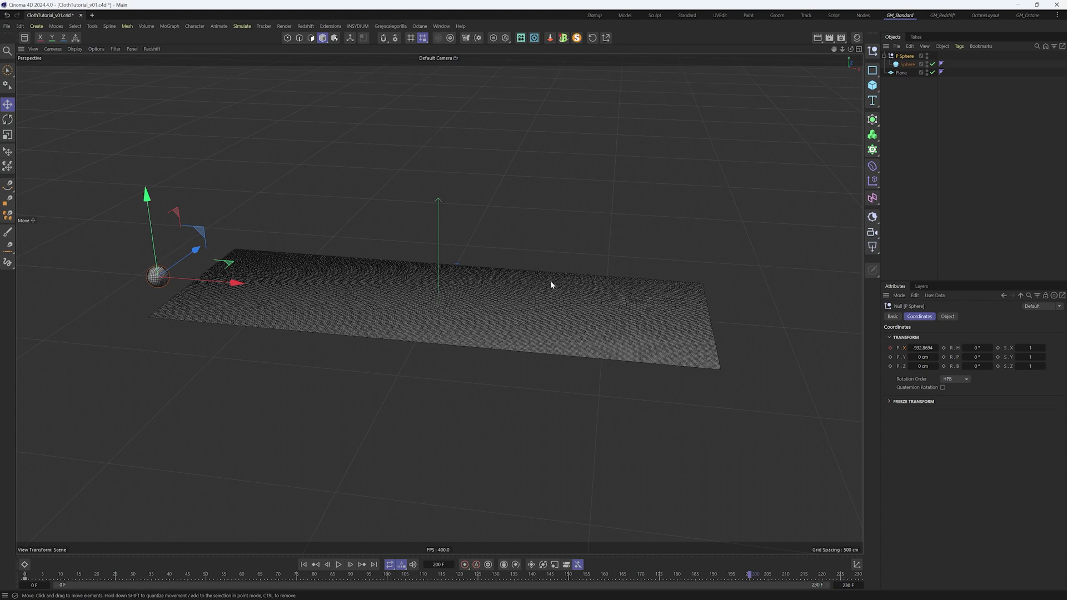
pyautogui.moveTo(233, 283); pyautogui.dragTo(823, 337)
pyautogui.click(890, 347)
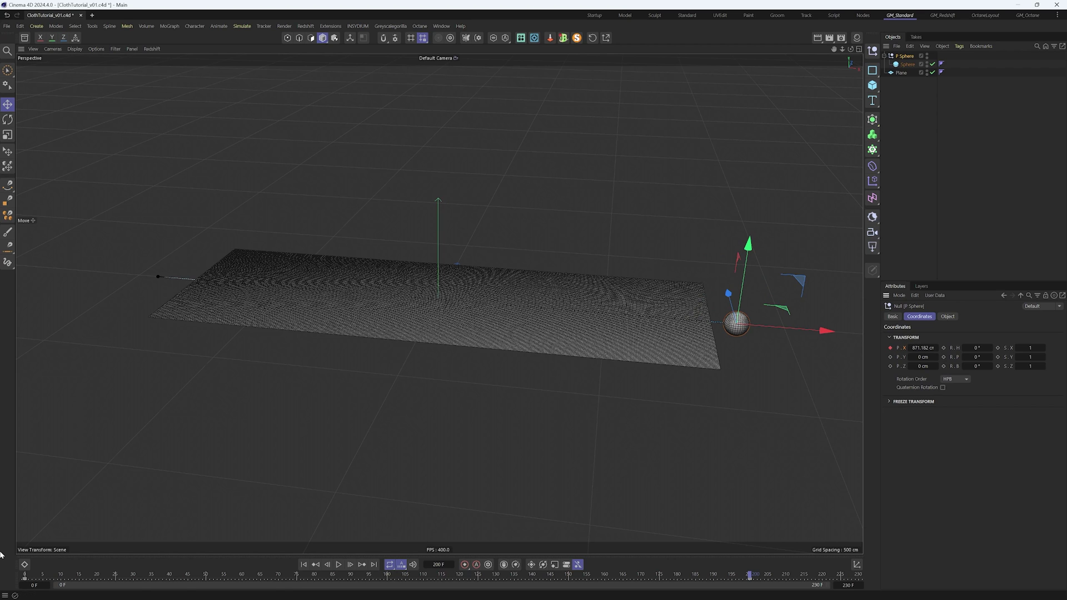
# Set both of the P Sphere null's X position keyframes to linear interpolation in the F-curve view
pyautogui.click(24, 564)
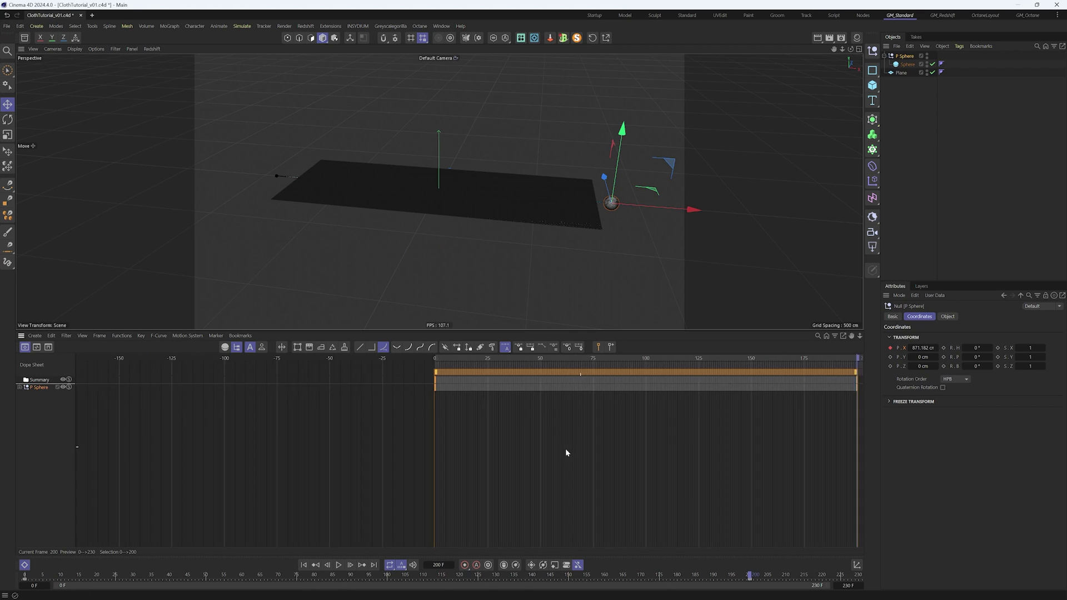
pyautogui.press('h')
pyautogui.moveTo(120, 439); pyautogui.dragTo(784, 373)
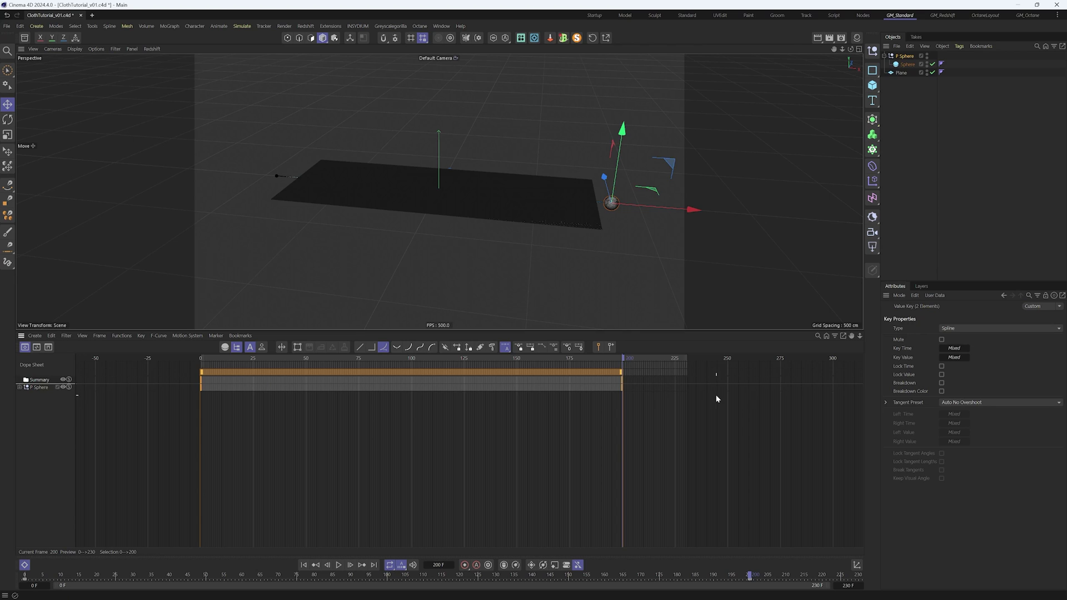
pyautogui.moveTo(100, 451); pyautogui.dragTo(727, 332)
pyautogui.press('Tab')
pyautogui.keyDown('alt'); pyautogui.moveTo(669, 408); pyautogui.dragTo(467, 448, button='right'); pyautogui.keyUp('alt')
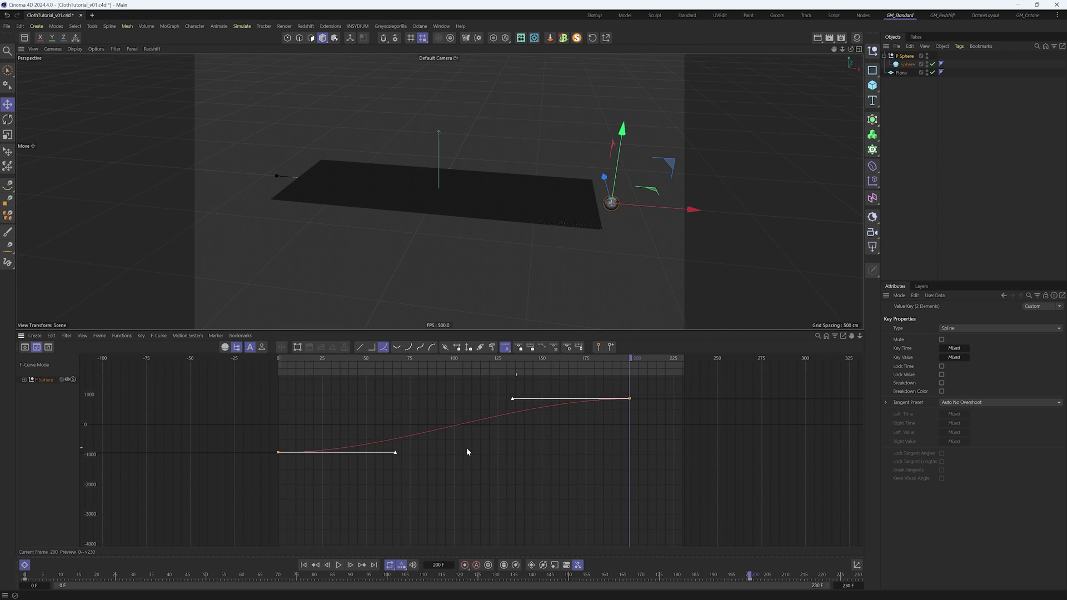
pyautogui.moveTo(247, 478); pyautogui.dragTo(848, 368)
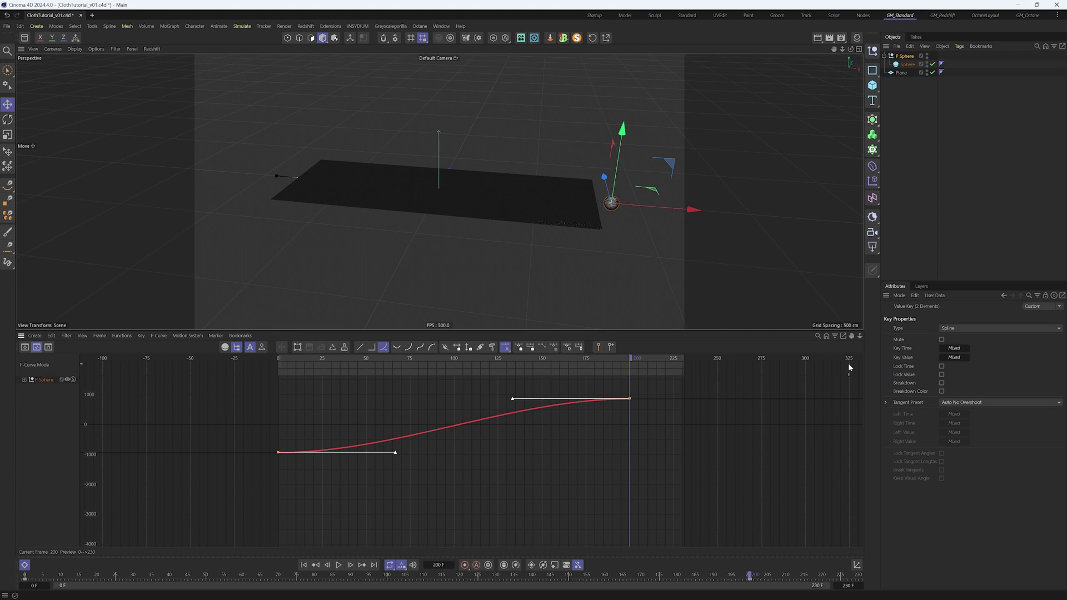
pyautogui.hotkey('alt', 'l')
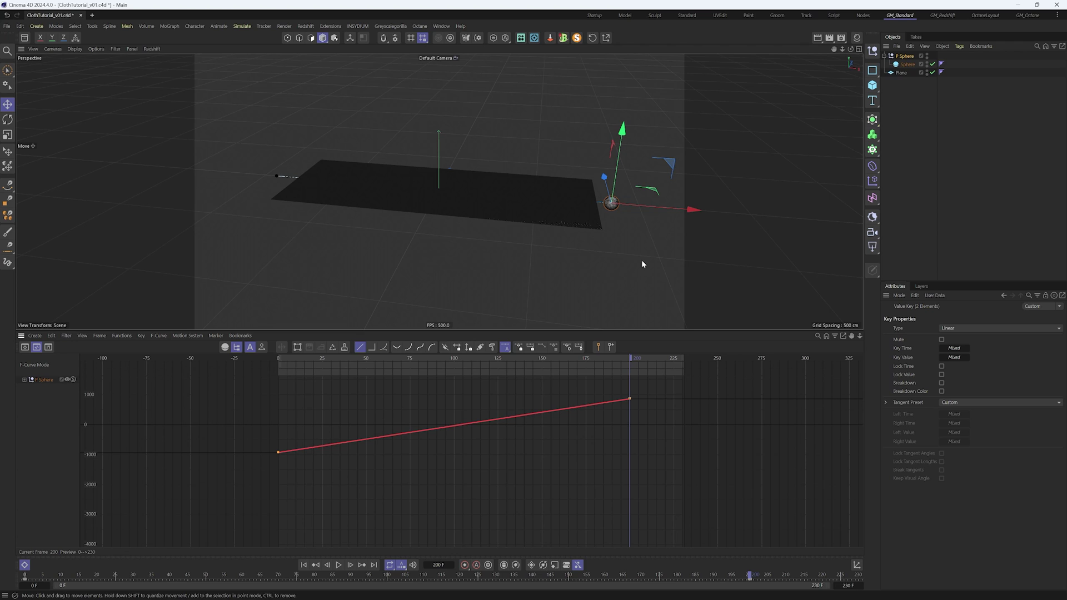
pyautogui.click(25, 565)
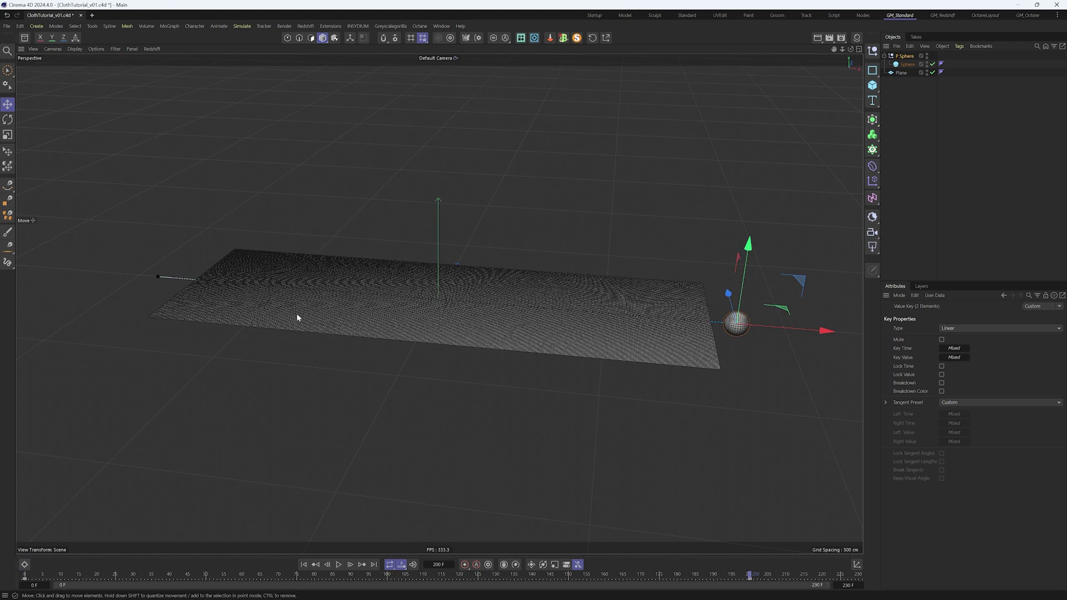
# Return to the first frame and add a Twist deformer as a child of the plane
pyautogui.hotkey('ctrl', 'shift', 'a')
pyautogui.hotkey('shift', 'f')
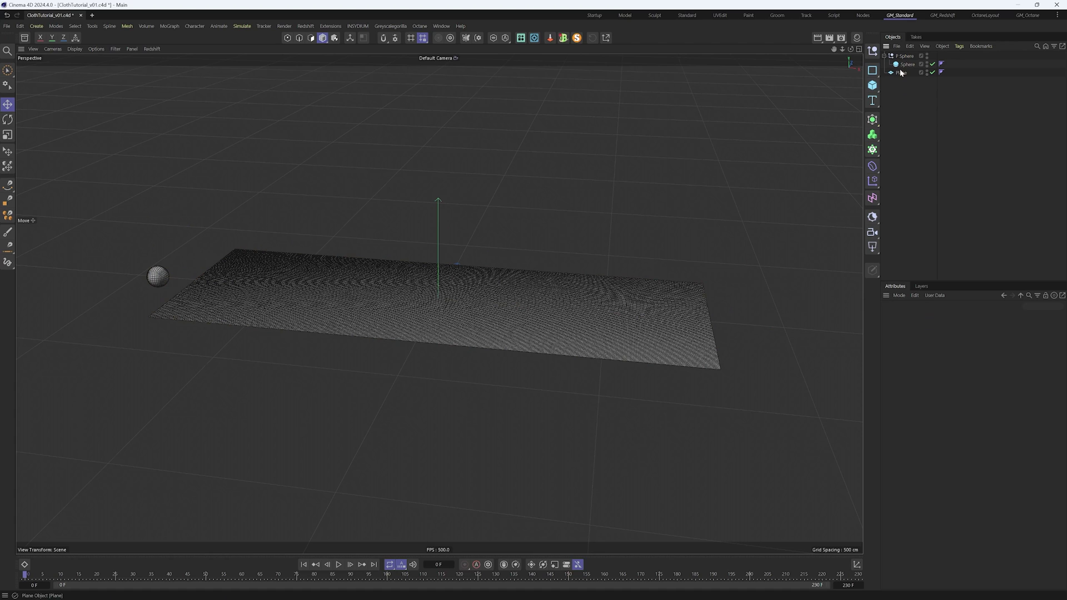
pyautogui.click(901, 73)
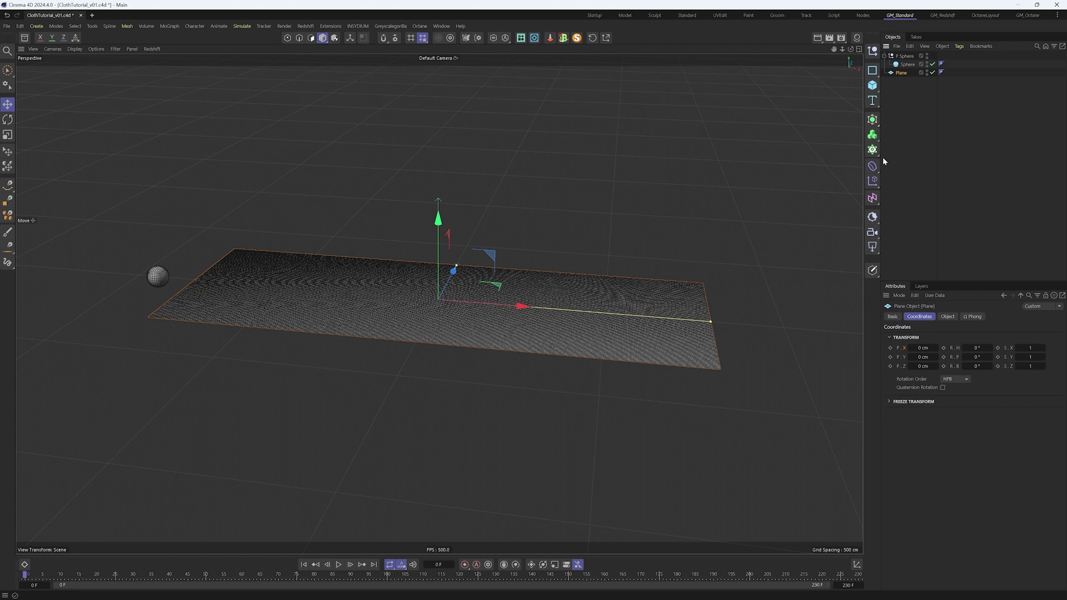
pyautogui.click(872, 166)
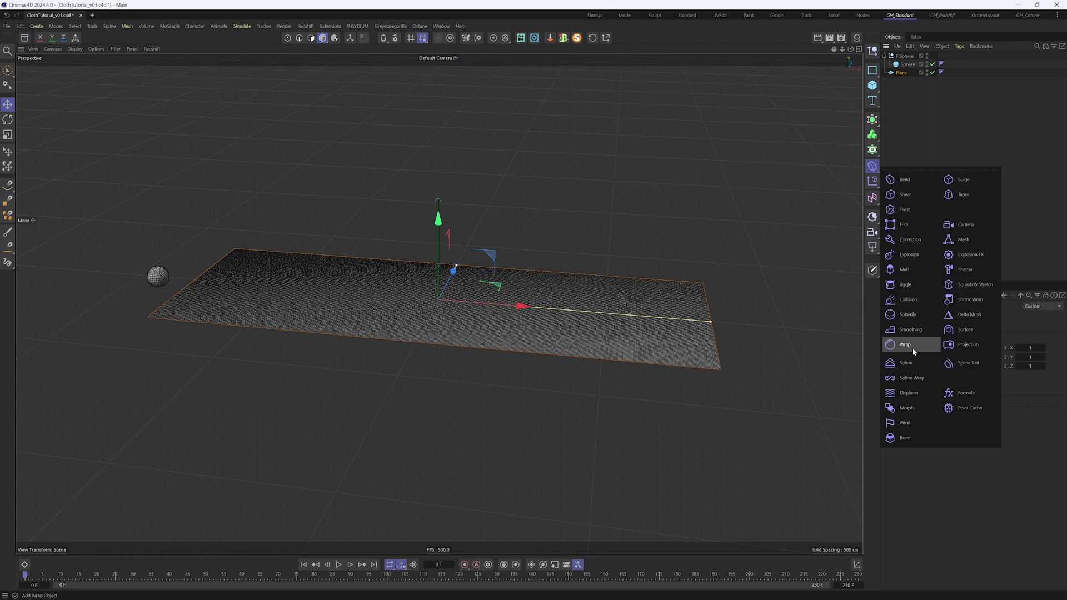
pyautogui.click(916, 208)
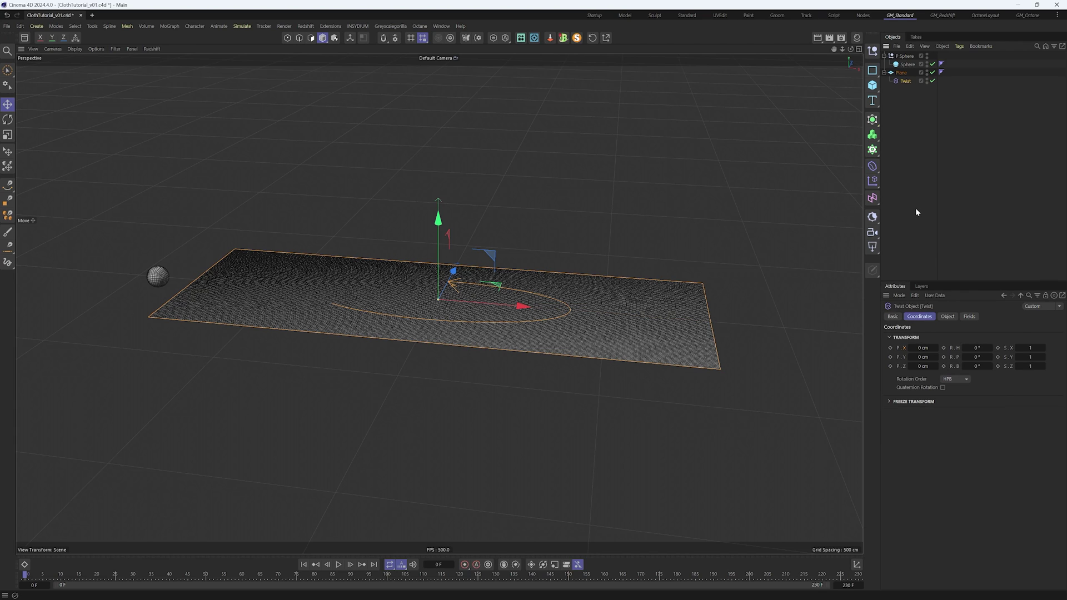
# Align the Twist deformer to +X, fit it to its parent plane, and set its angle to 360°
pyautogui.click(945, 317)
pyautogui.click(947, 345)
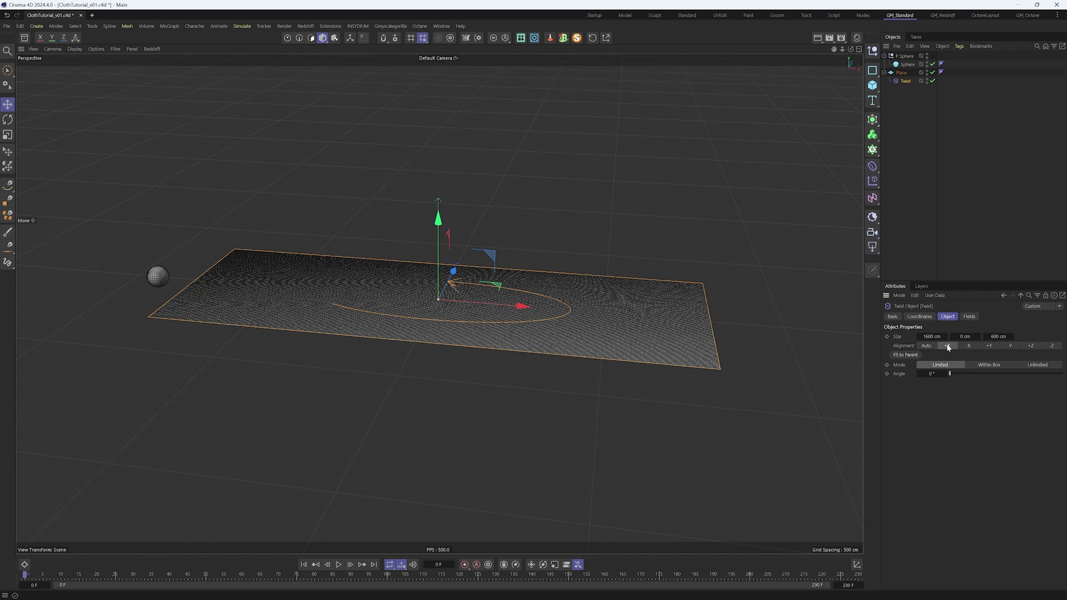
pyautogui.click(905, 355)
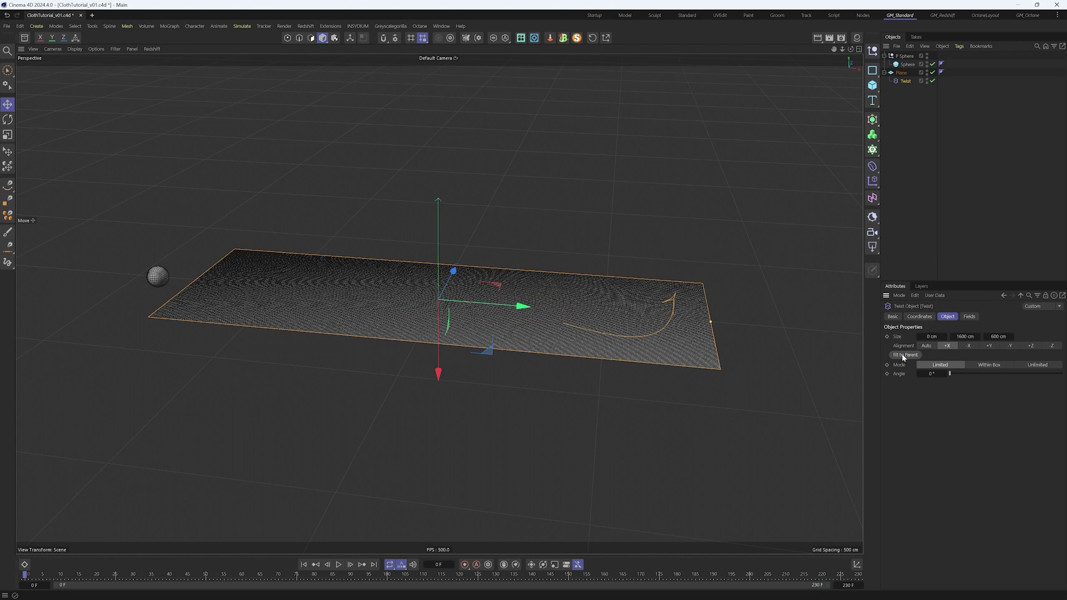
pyautogui.click(936, 373)
pyautogui.write('360')
pyautogui.press('Return')
# Set the Twist deformer's size to 500 × 600 × 500 cm
pyautogui.click(936, 336)
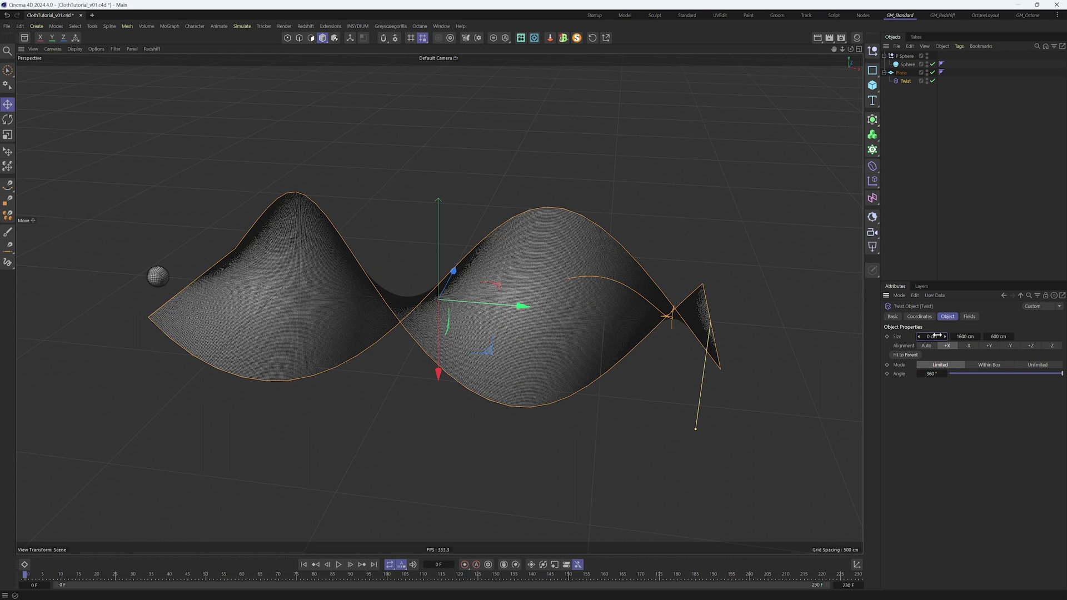
pyautogui.write('500')
pyautogui.press('Tab')
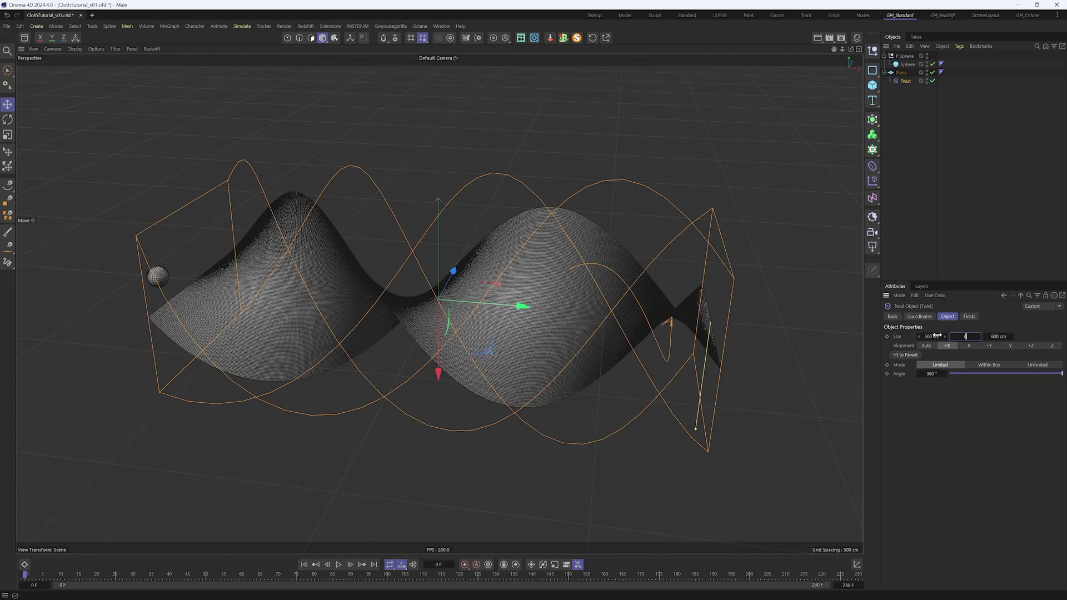
pyautogui.write('600')
pyautogui.press('Tab')
pyautogui.write('500')
pyautogui.press('Return')
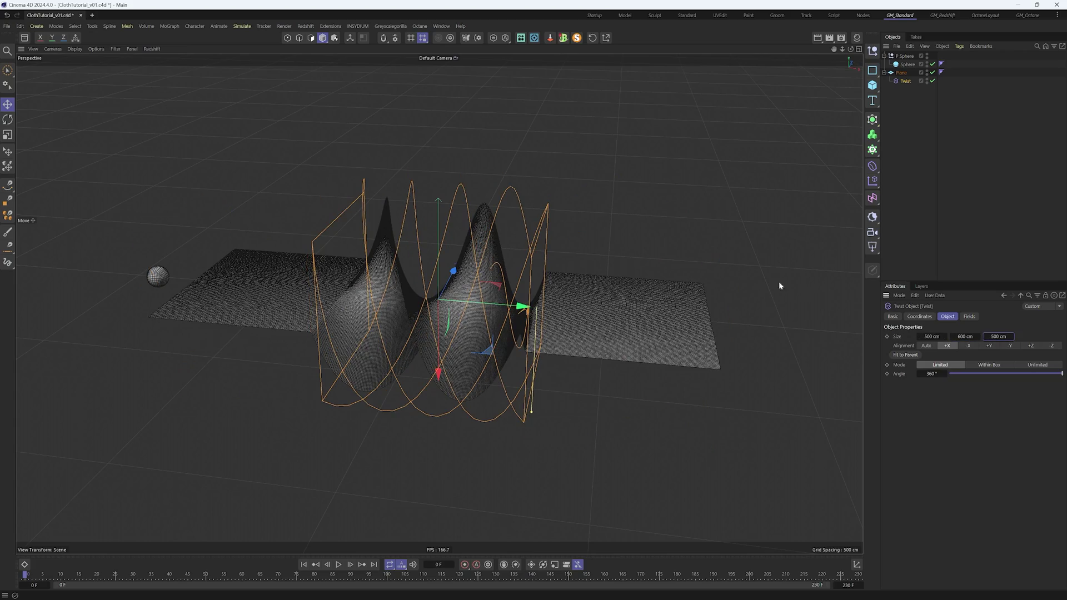
# Move the Twist deformer along X past the plane's far end, to a position of about 1114 cm
pyautogui.moveTo(438, 301)
pyautogui.keyDown('alt'); pyautogui.mouseDown()
pyautogui.moveTo(562, 285)
pyautogui.moveTo(527, 276)
pyautogui.moveTo(449, 292)
pyautogui.mouseUp(); pyautogui.keyUp('alt')
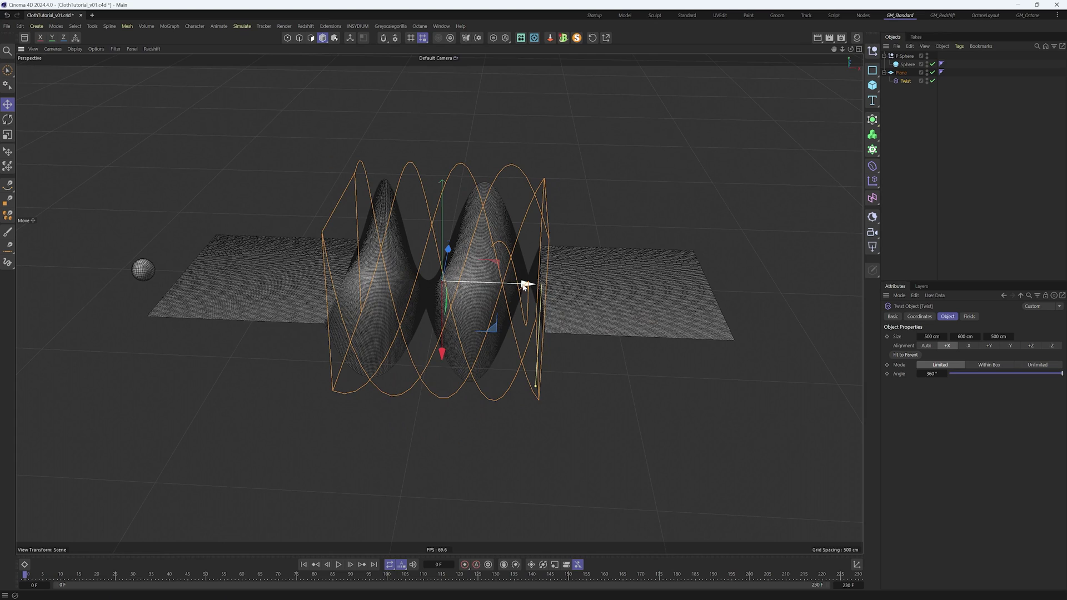
pyautogui.moveTo(510, 283); pyautogui.dragTo(844, 281)
pyautogui.keyDown('alt'); pyautogui.moveTo(736, 264); pyautogui.dragTo(593, 255, button='middle'); pyautogui.keyUp('alt')
pyautogui.moveTo(679, 283); pyautogui.dragTo(643, 294)
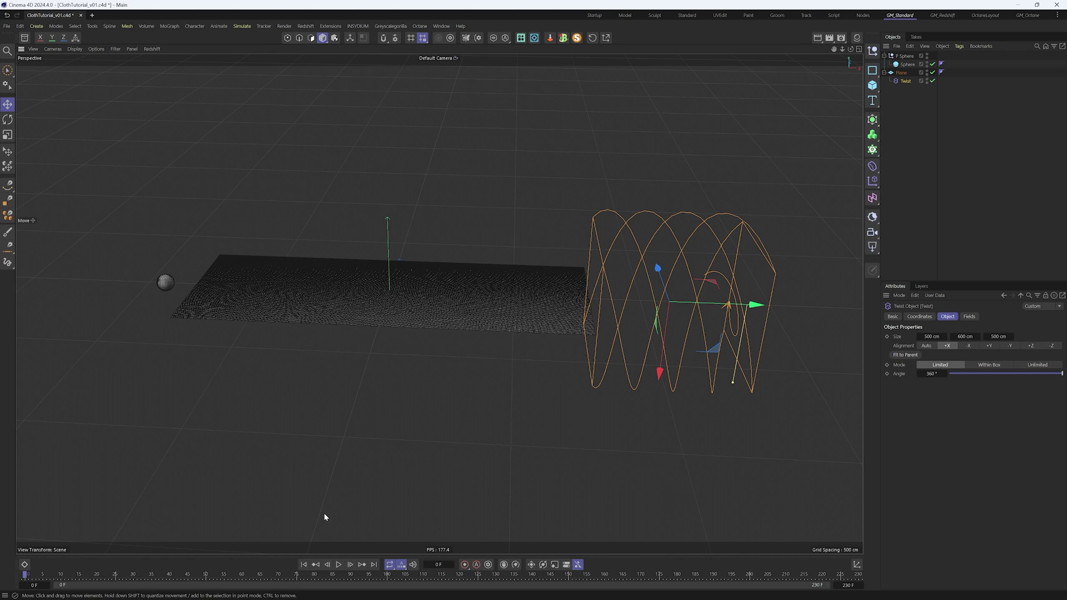
# Keyframe the Twist deformer's X position at frame 50
pyautogui.click(207, 576)
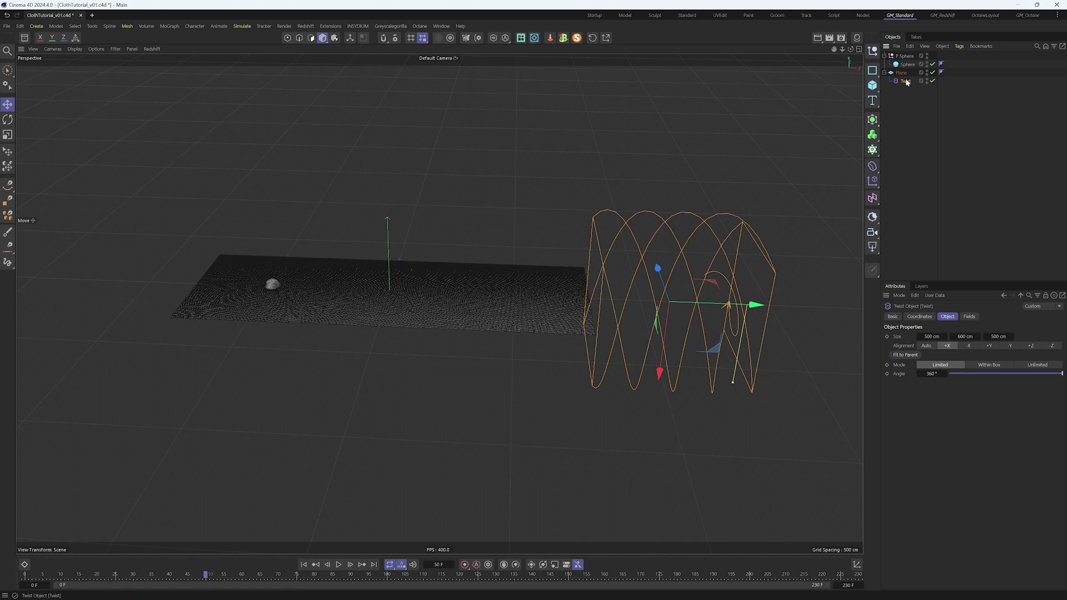
pyautogui.click(916, 316)
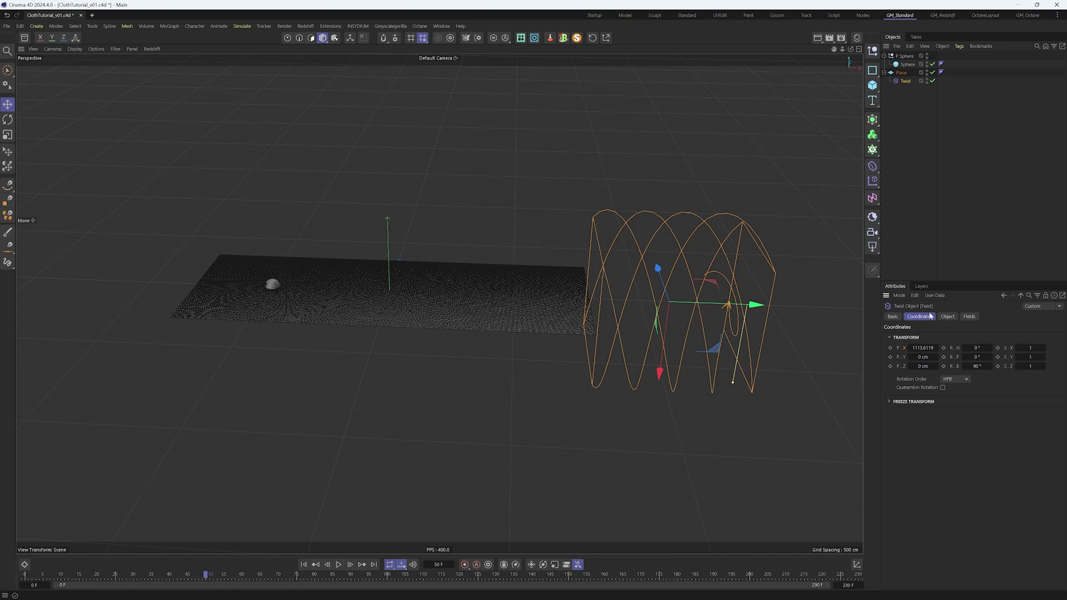
pyautogui.click(890, 348)
# At frame 200, move the Twist deformer to about -849 cm at the plane's opposite end and keyframe its X position
pyautogui.click(747, 576)
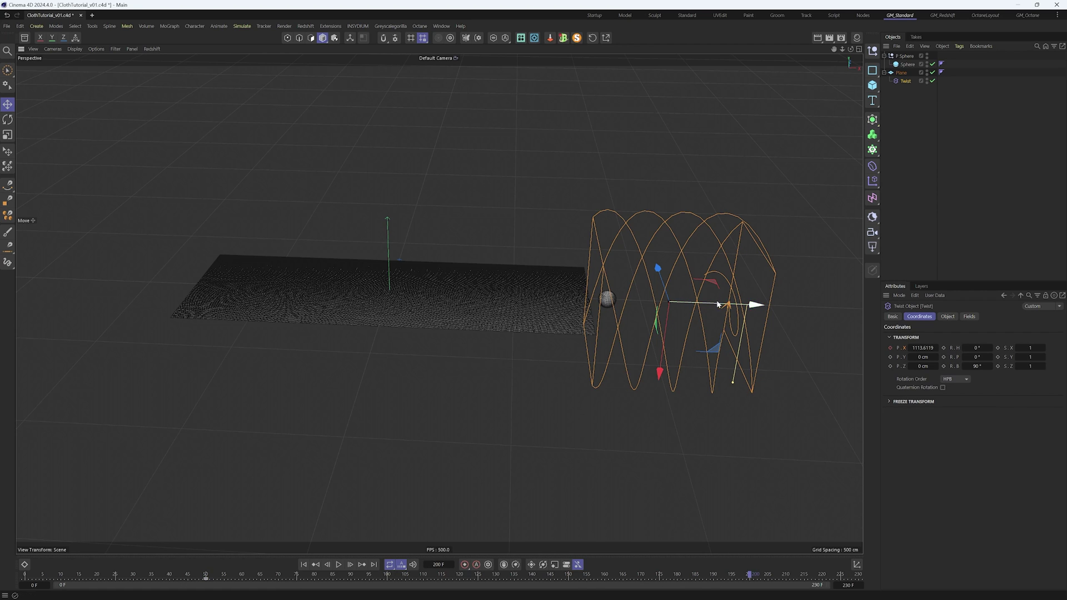
pyautogui.moveTo(722, 304); pyautogui.dragTo(234, 278)
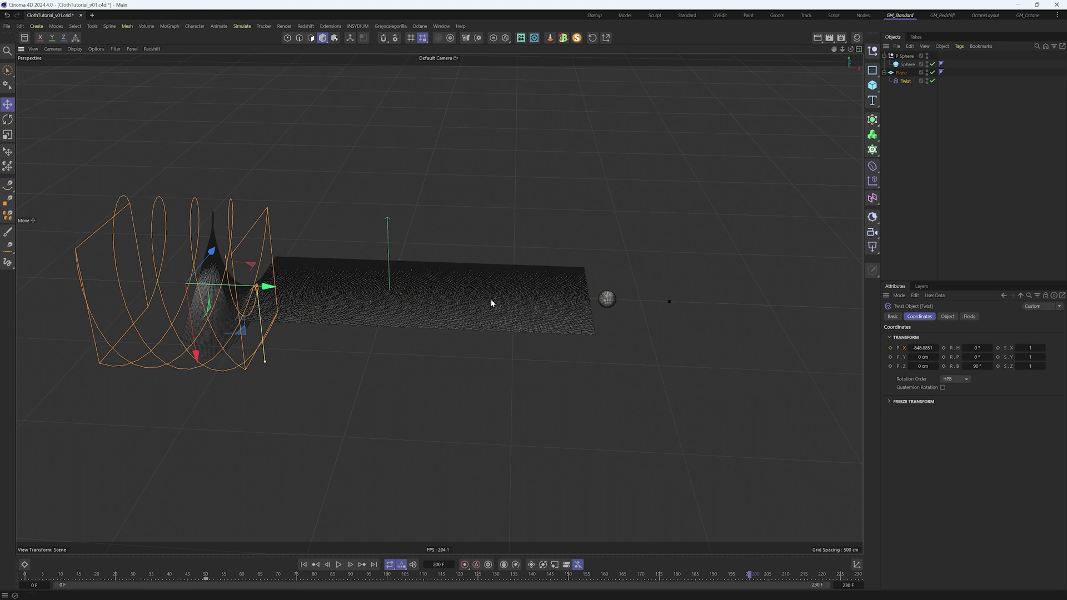
pyautogui.click(889, 348)
# Set both of the Twist deformer's X position keyframes to linear interpolation in the F-curve view
pyautogui.click(24, 564)
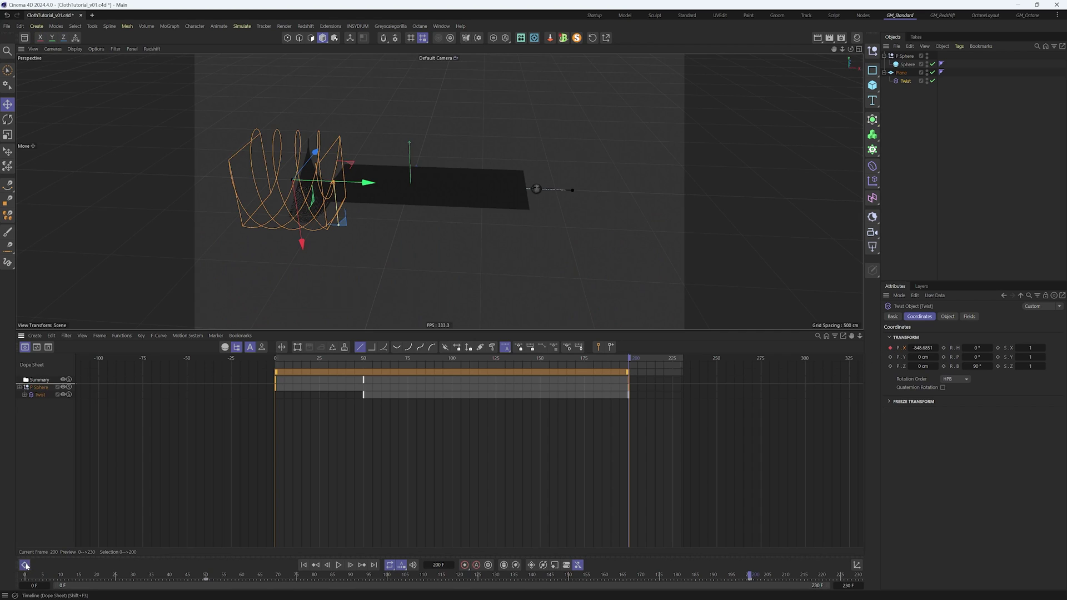
pyautogui.click(36, 392)
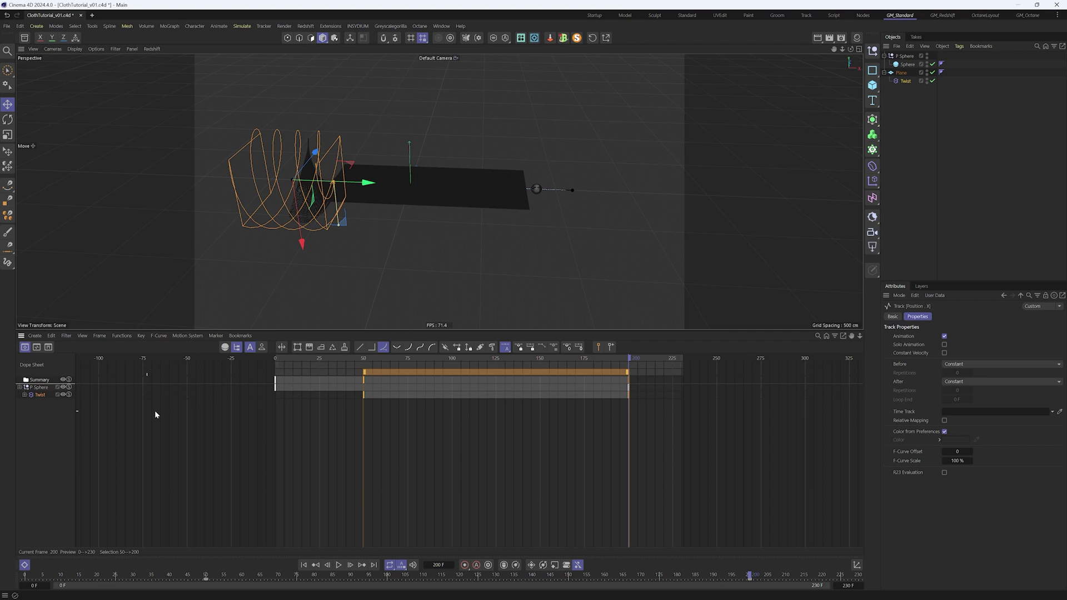
pyautogui.press('Tab')
pyautogui.moveTo(347, 402); pyautogui.dragTo(721, 547)
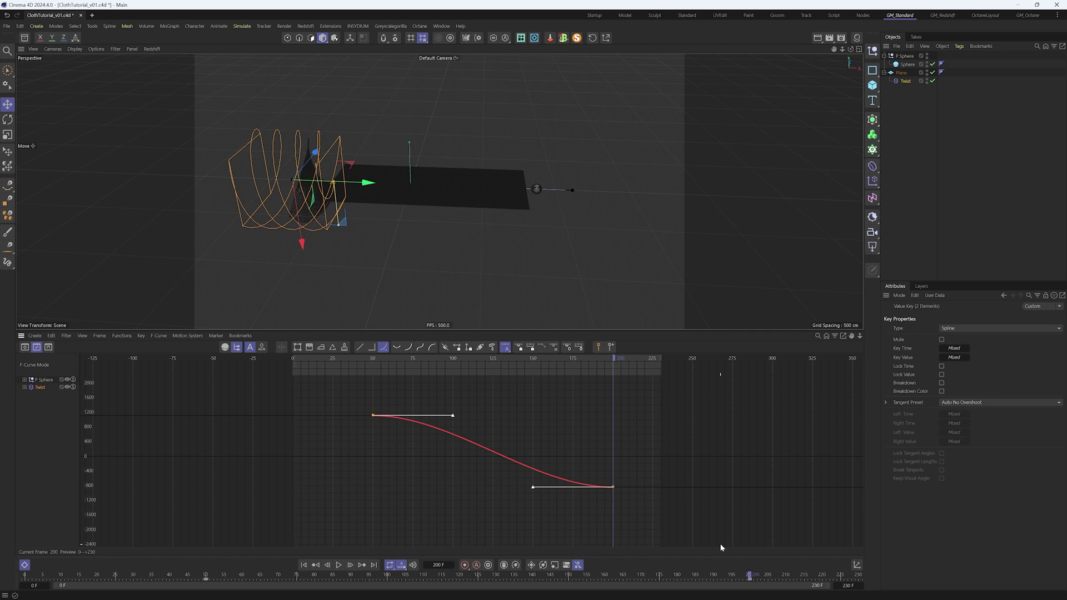
pyautogui.hotkey('alt', 'l')
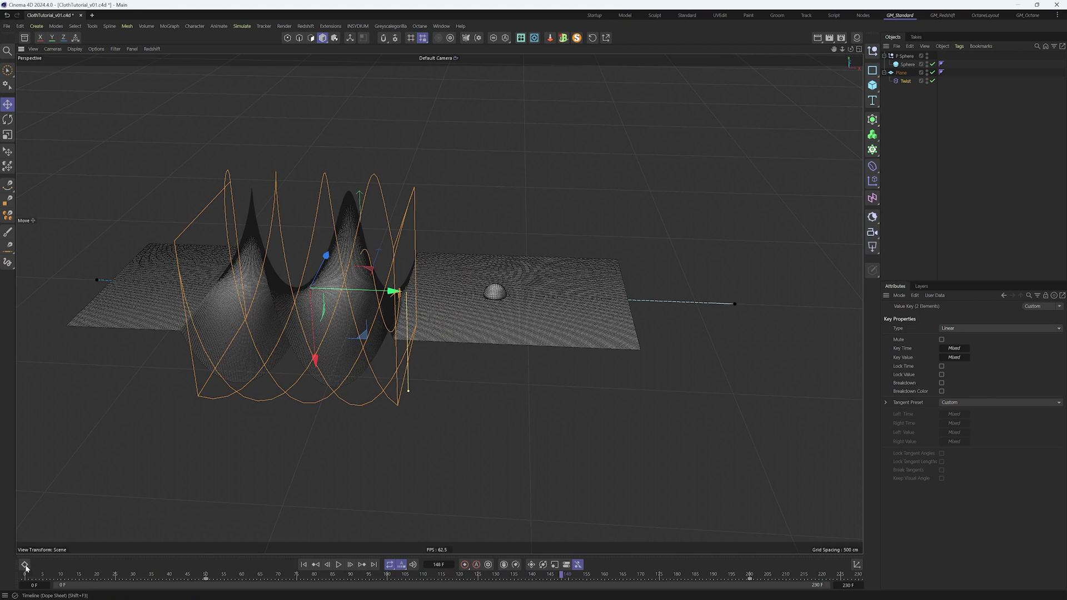
# Shift the Twist deformer's last position keyframe to frame 250, playing back the animation to check its timing against the sphere
pyautogui.click(24, 565)
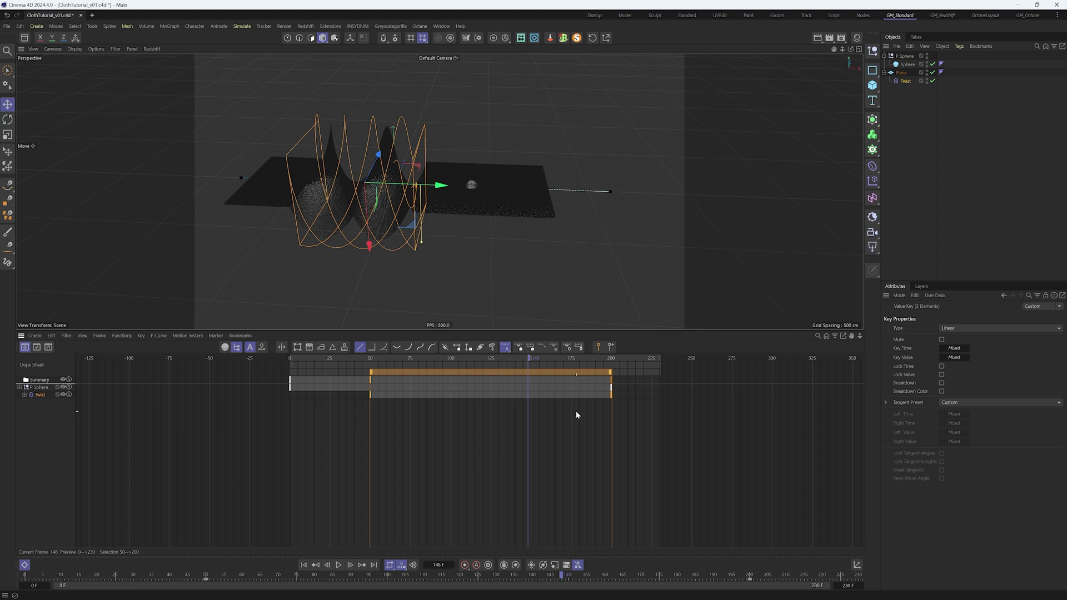
pyautogui.scroll(3, 466, 190)
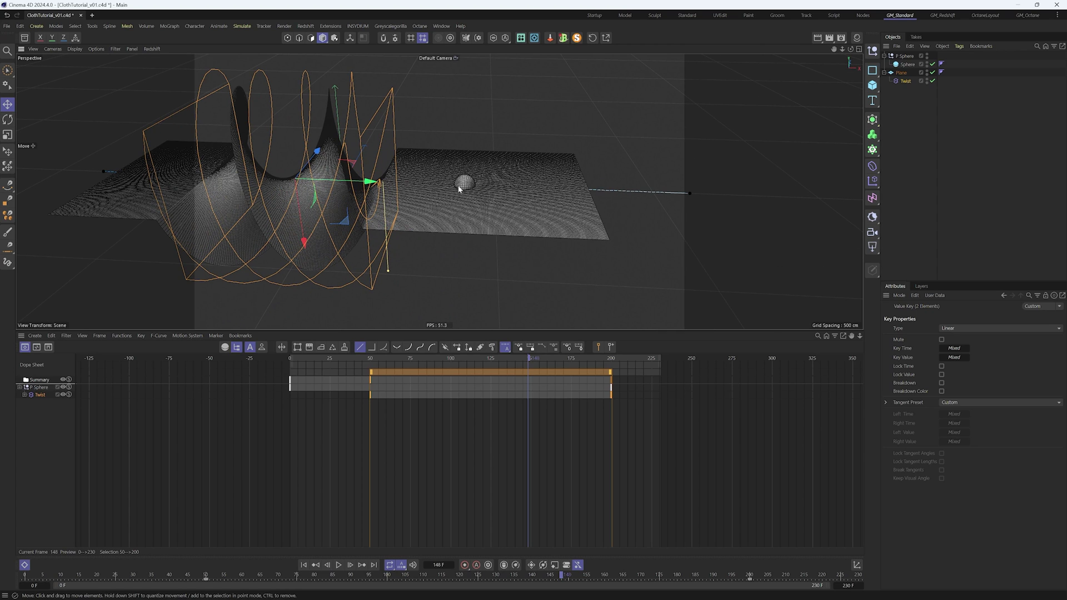
pyautogui.click(611, 397)
pyautogui.moveTo(612, 398); pyautogui.dragTo(699, 400)
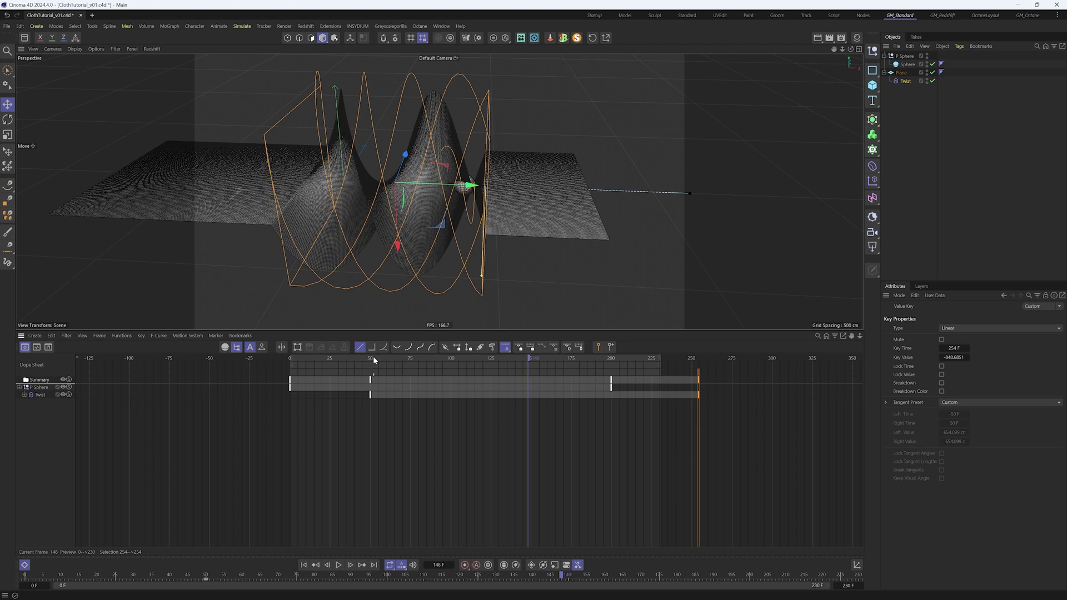
pyautogui.press('F8')
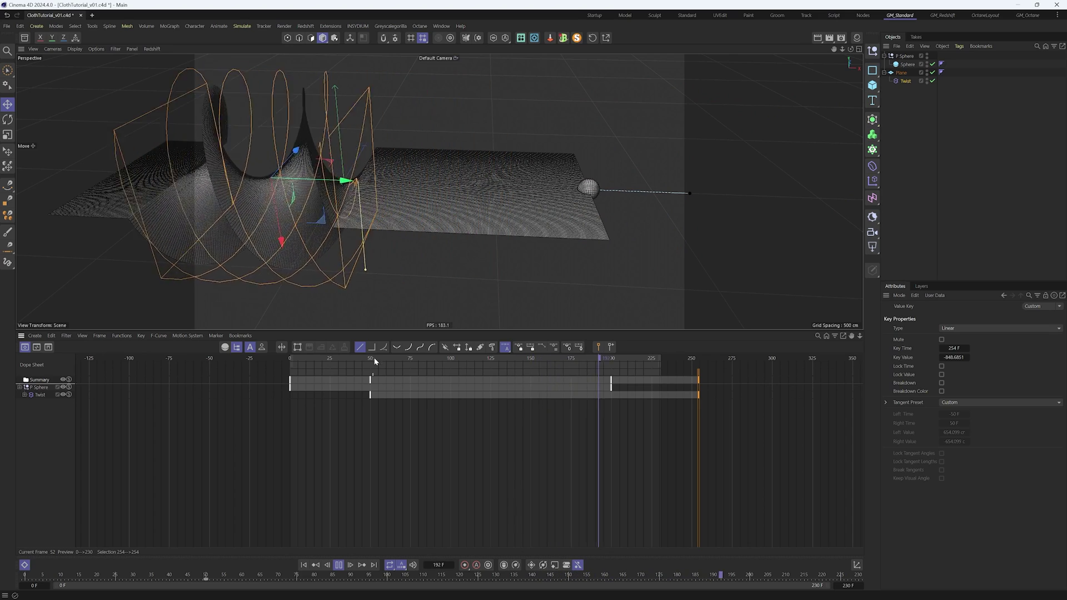
pyautogui.moveTo(698, 394); pyautogui.dragTo(692, 394)
pyautogui.moveTo(422, 361); pyautogui.dragTo(367, 361)
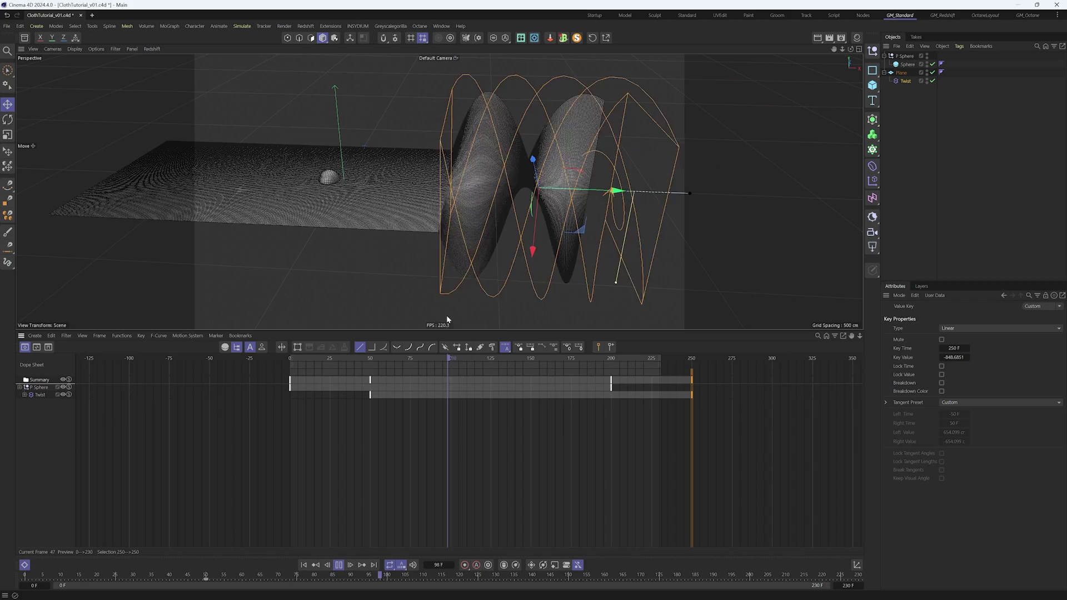
pyautogui.press('F8')
pyautogui.click(27, 564)
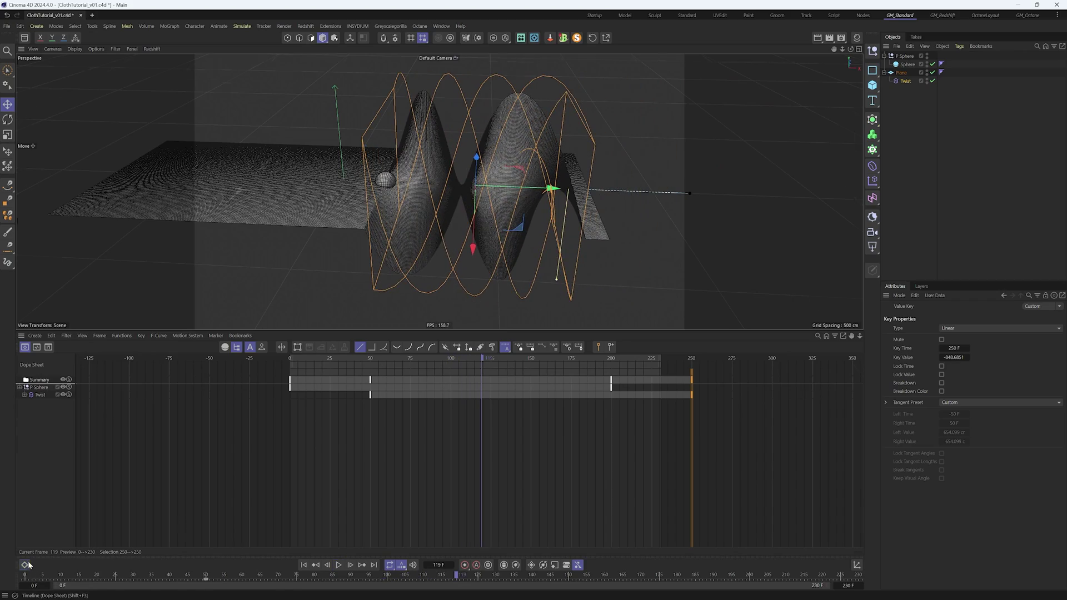
# Add a Linear Field to the Twist deformer's fields
pyautogui.keyDown('alt'); pyautogui.moveTo(367, 350); pyautogui.dragTo(359, 305); pyautogui.keyUp('alt')
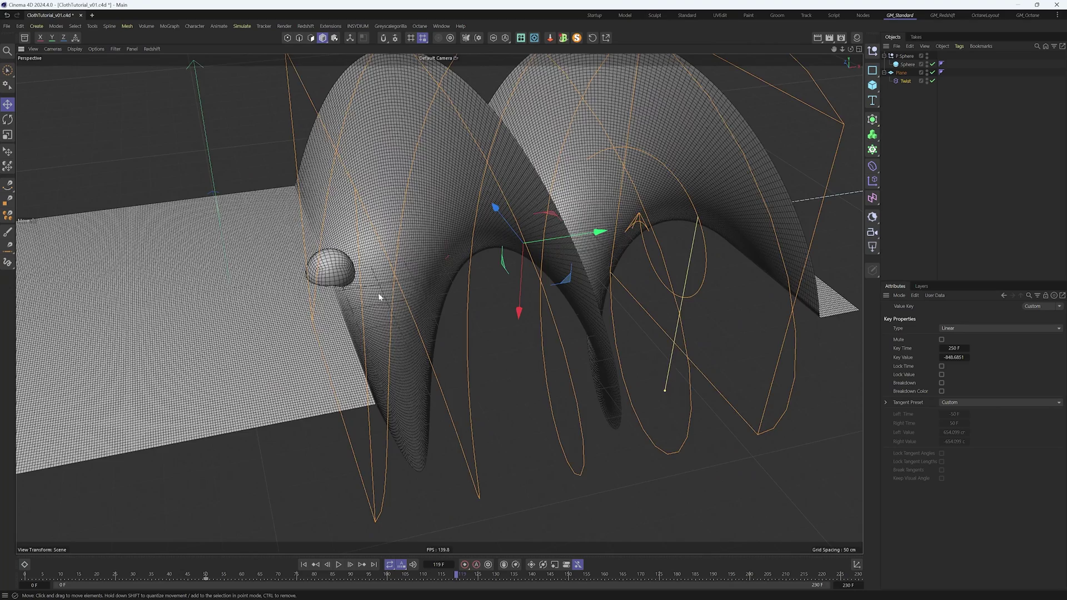
pyautogui.keyDown('alt'); pyautogui.moveTo(379, 298); pyautogui.dragTo(368, 289, button='right'); pyautogui.keyUp('alt')
pyautogui.keyDown('alt'); pyautogui.moveTo(368, 288); pyautogui.dragTo(367, 298, button='middle'); pyautogui.keyUp('alt')
pyautogui.click(905, 81)
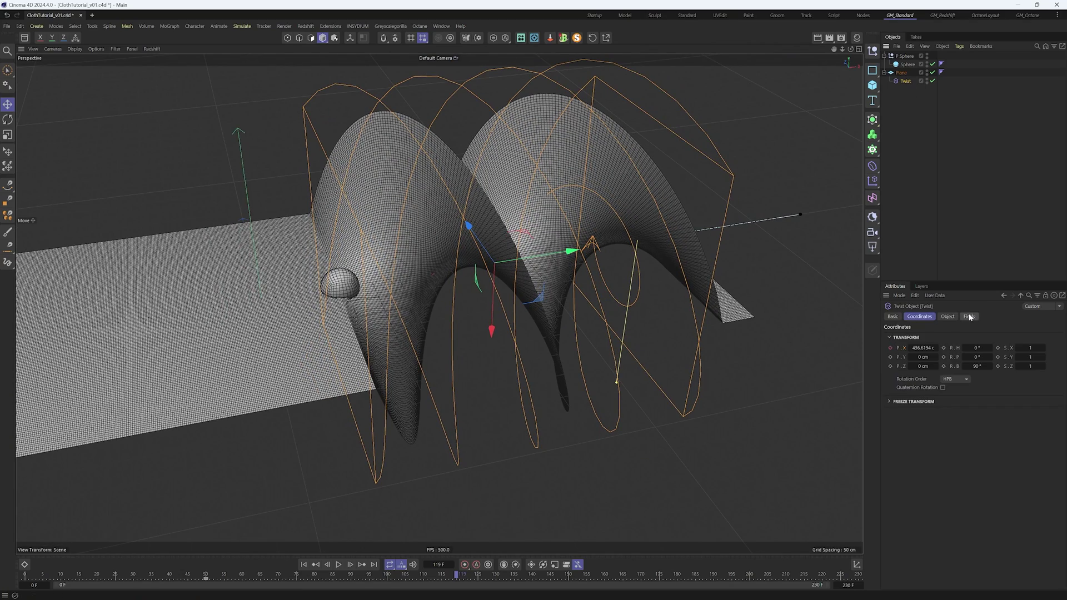
pyautogui.click(969, 317)
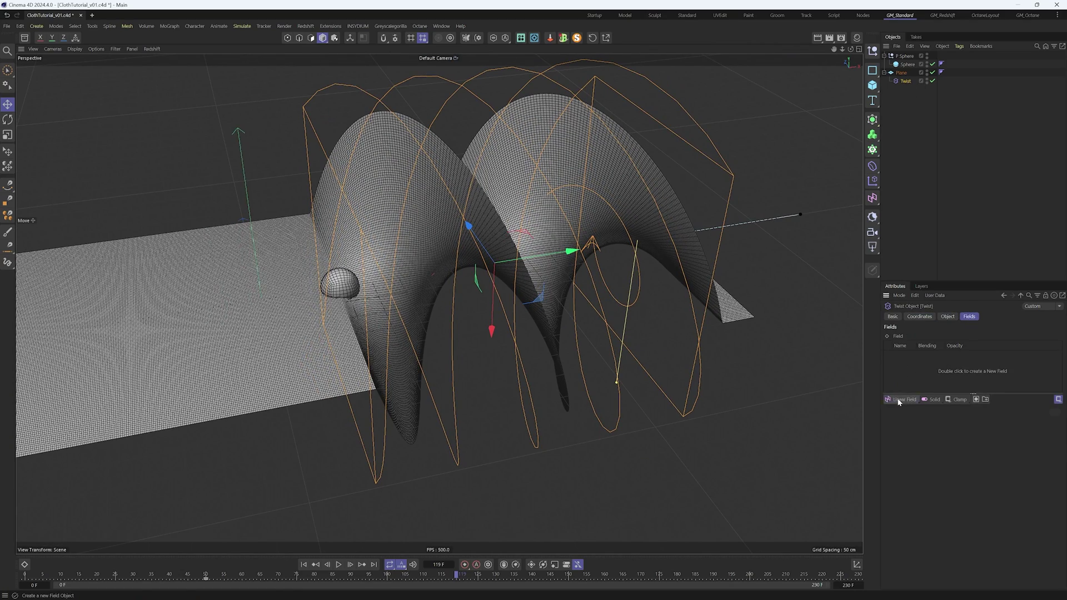
pyautogui.click(899, 400)
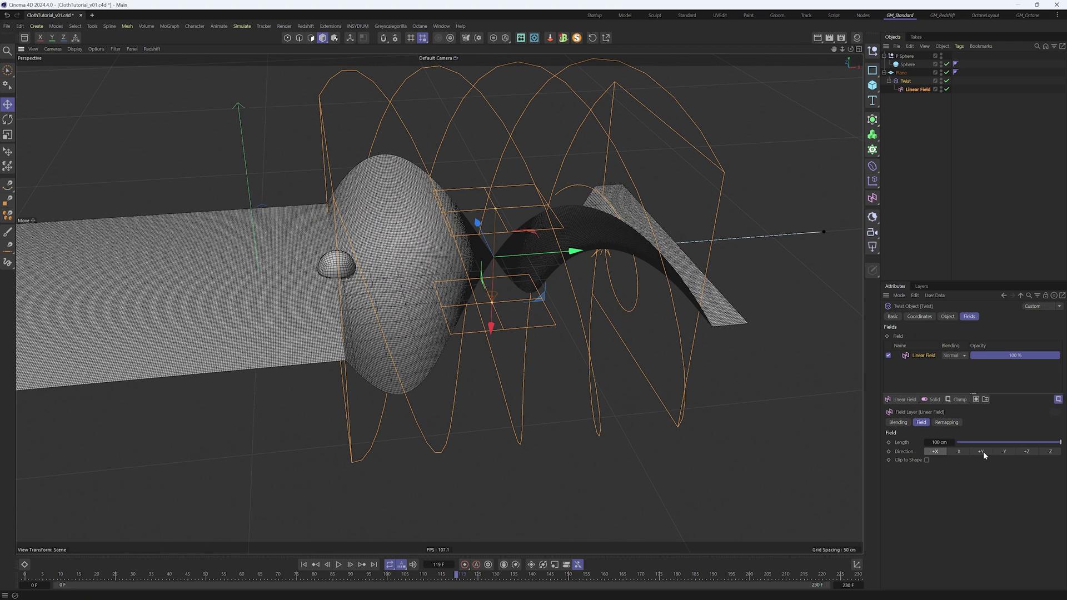
# Set the Linear Field's direction to +Y and move it to the deformer's end near the sphere
pyautogui.click(982, 451)
pyautogui.moveTo(573, 253); pyautogui.dragTo(434, 240)
pyautogui.scroll(2, 432, 239)
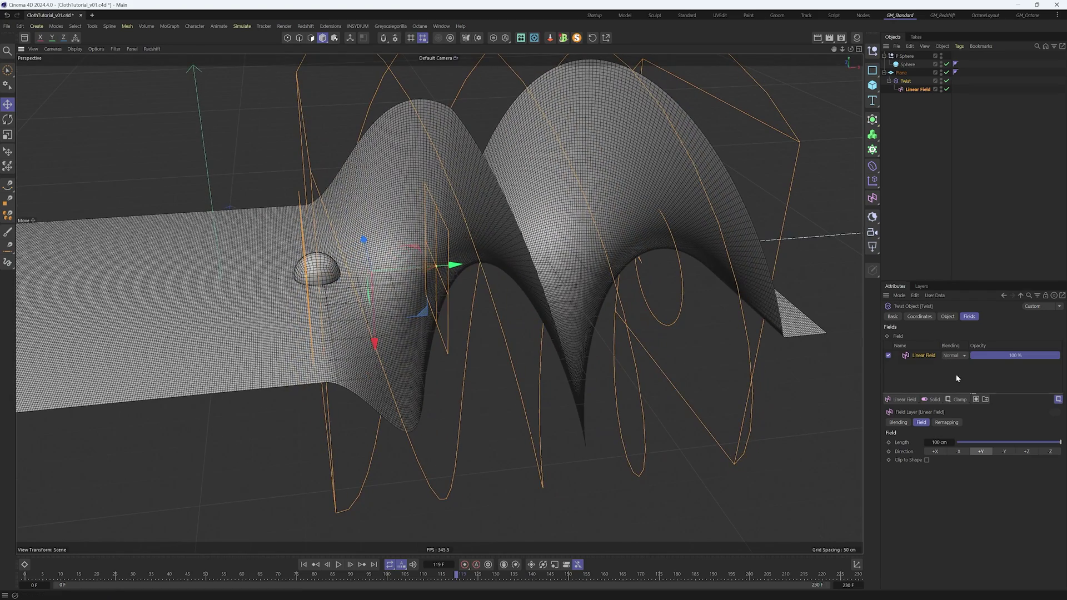
# Set the Linear Field's remapping contour mode to Curve and adjust its spline tangents into a smooth S-shape
pyautogui.click(947, 422)
pyautogui.scroll(-1, 920, 552)
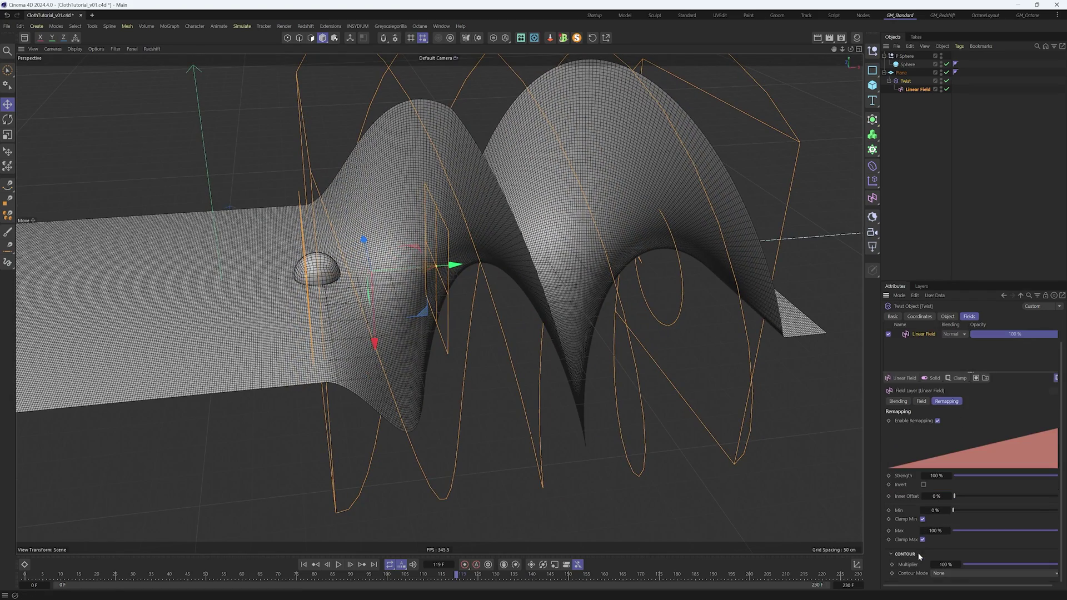
pyautogui.click(954, 574)
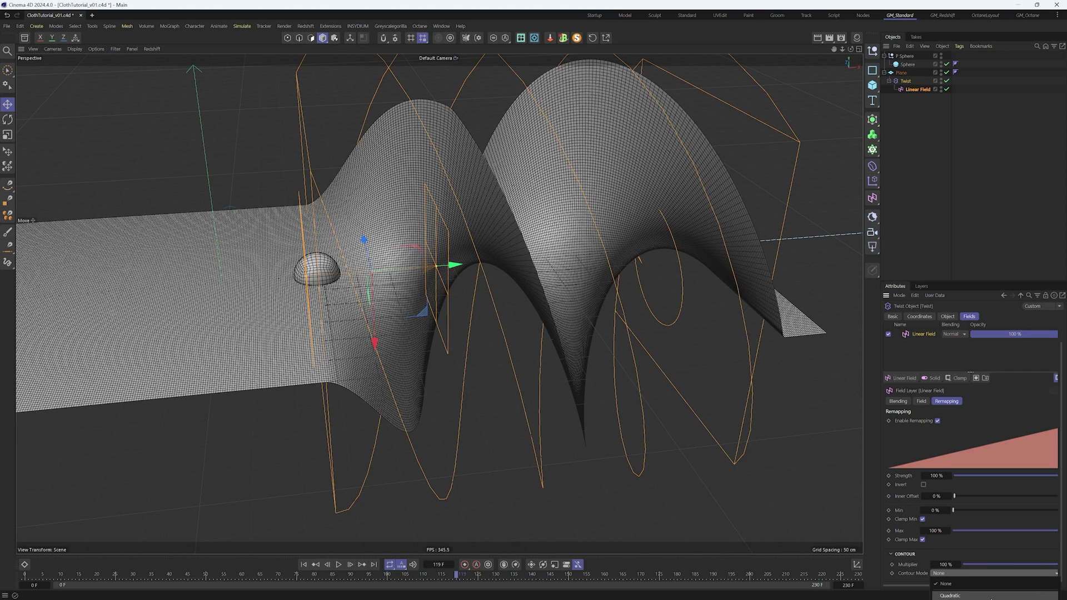
pyautogui.click(928, 280)
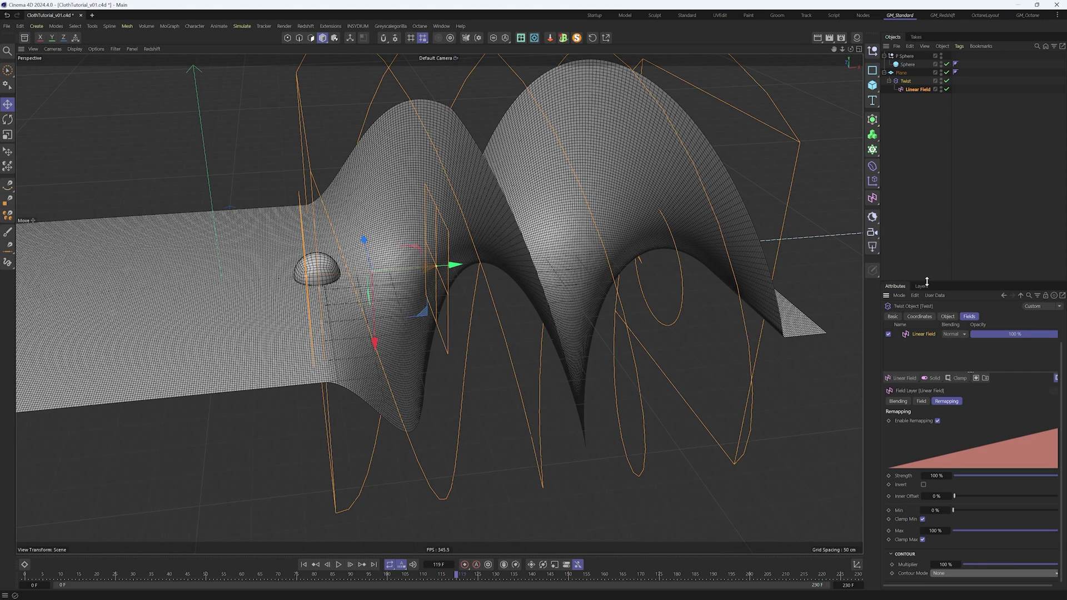
pyautogui.moveTo(927, 282); pyautogui.dragTo(927, 205)
pyautogui.click(953, 517)
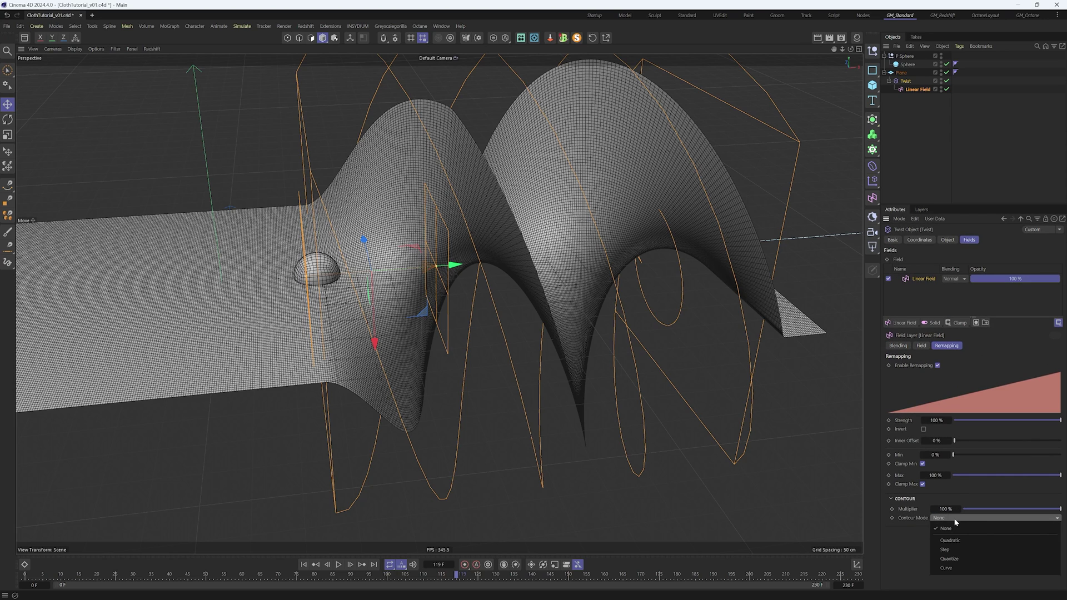
pyautogui.click(952, 568)
pyautogui.click(953, 582)
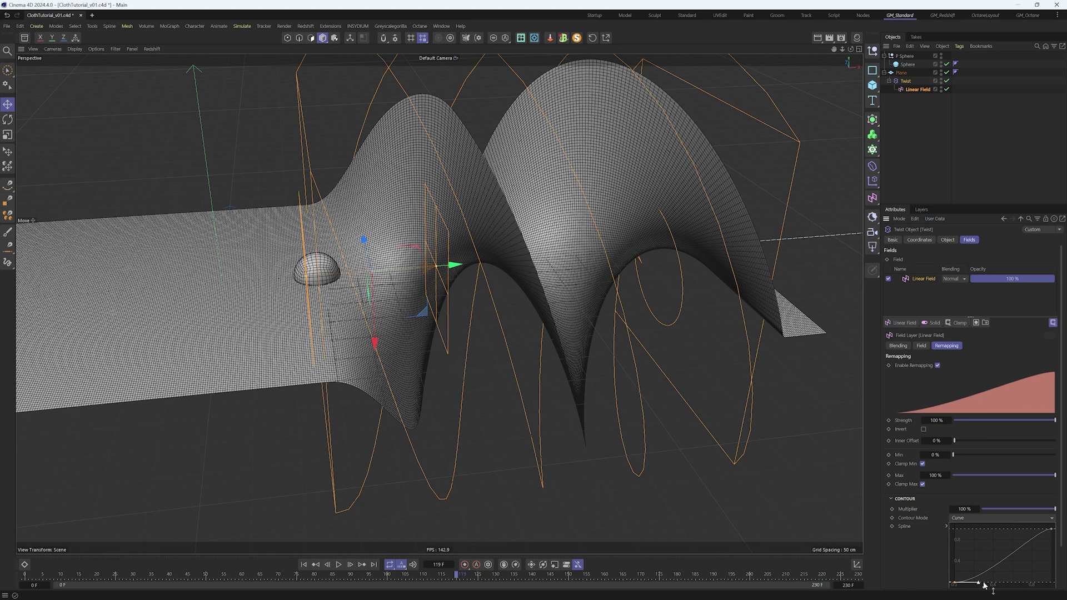
pyautogui.moveTo(979, 582); pyautogui.dragTo(1024, 529)
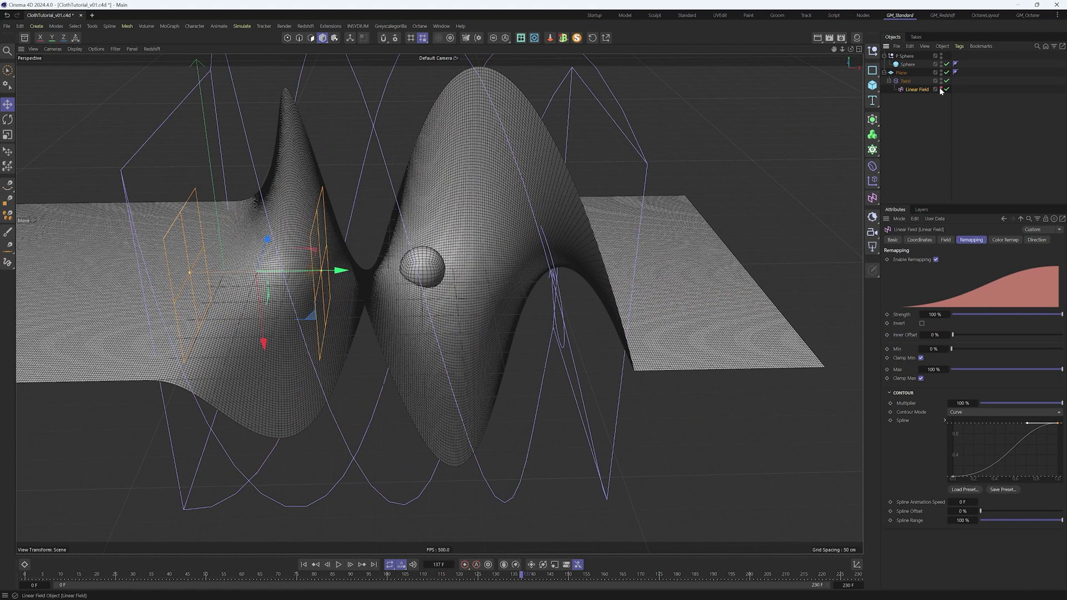
# Add a second Linear Field to the Twist deformer and set its direction to -Y
pyautogui.click(906, 81)
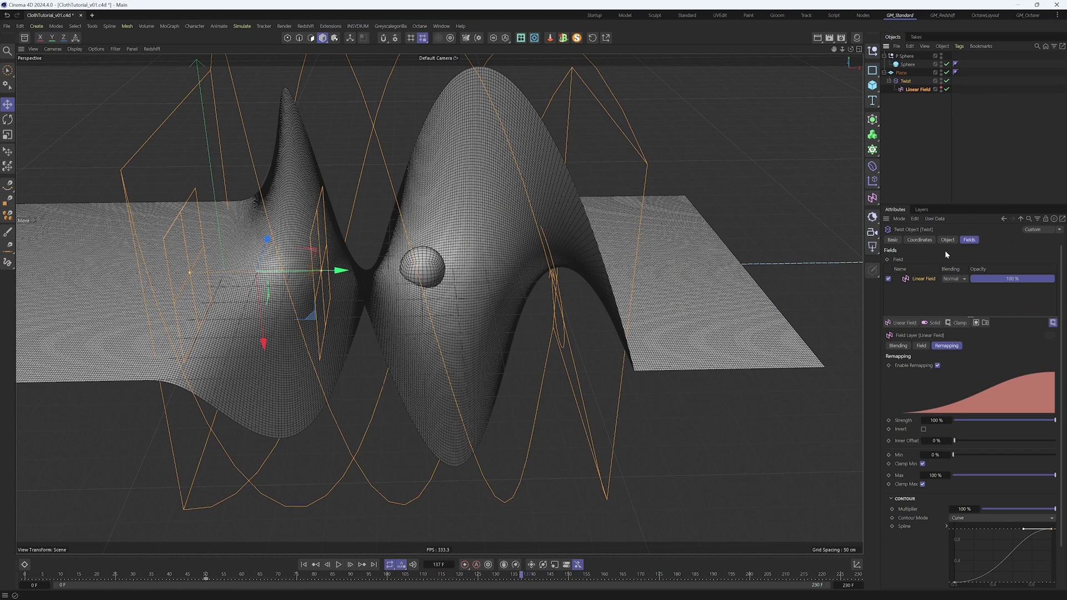
pyautogui.click(906, 323)
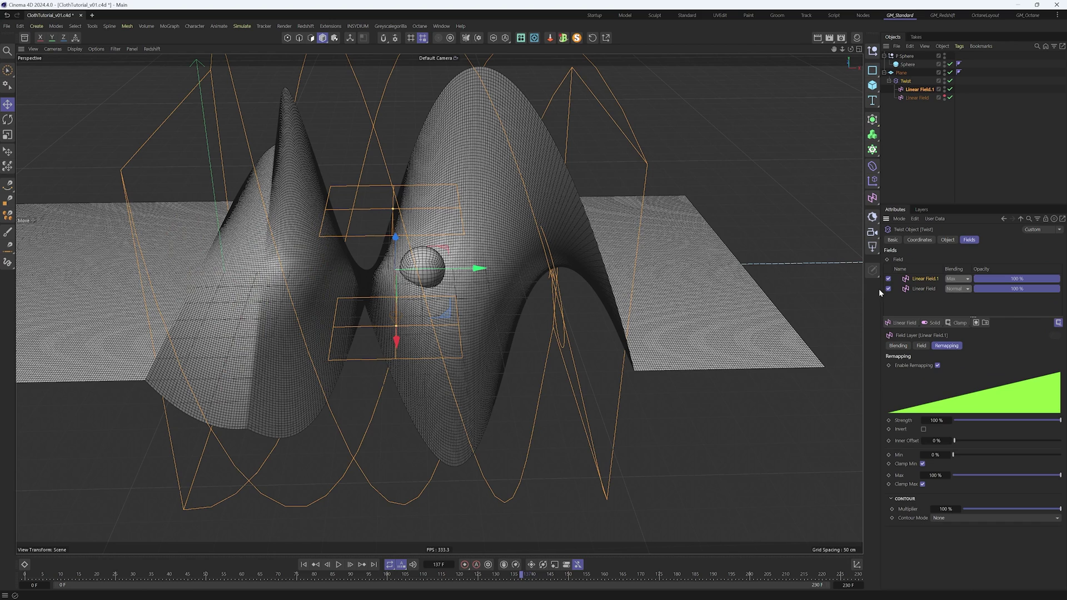
pyautogui.click(923, 345)
pyautogui.click(961, 377)
pyautogui.click(1004, 376)
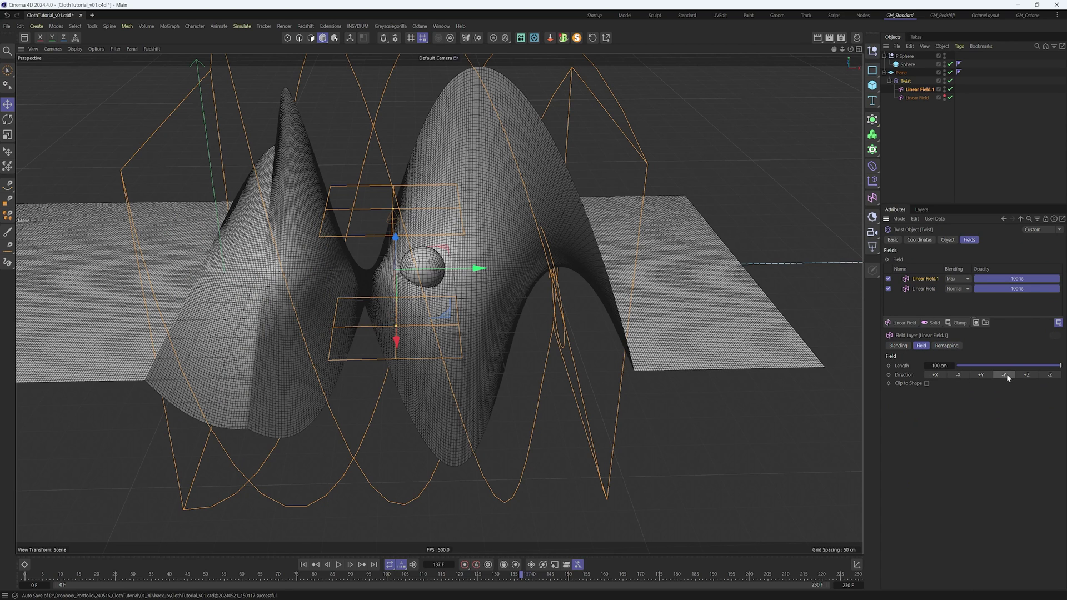
# Move the second Linear Field to the deformer's opposite end and set its blending mode to Multiply
pyautogui.moveTo(480, 268); pyautogui.dragTo(675, 266)
pyautogui.keyDown('alt'); pyautogui.moveTo(568, 258); pyautogui.dragTo(439, 302); pyautogui.keyUp('alt')
pyautogui.keyDown('alt'); pyautogui.moveTo(533, 262); pyautogui.dragTo(579, 267, button='right'); pyautogui.keyUp('alt')
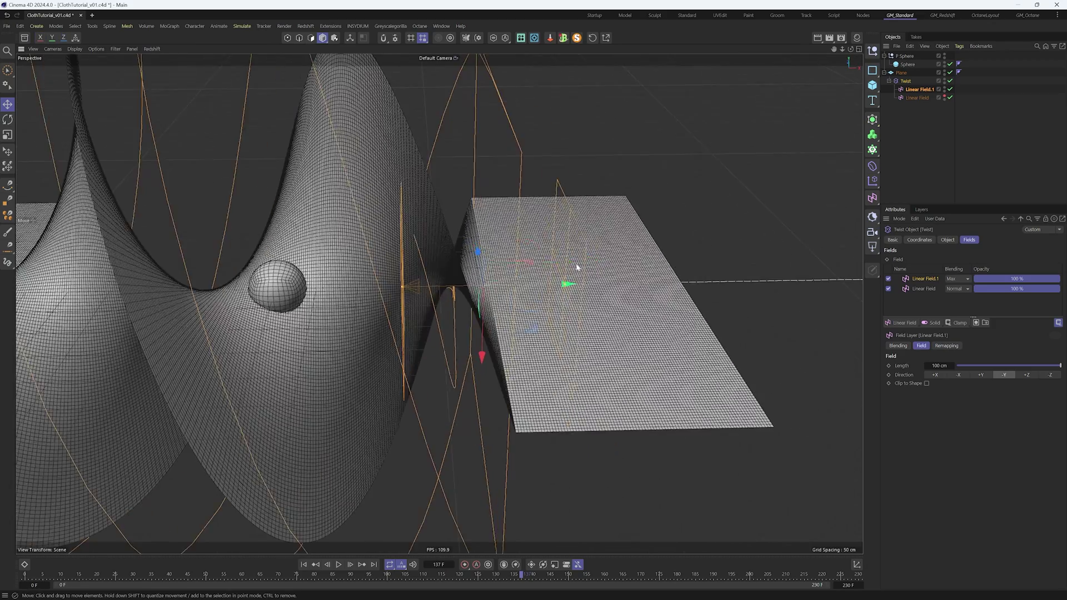
pyautogui.keyDown('alt'); pyautogui.moveTo(579, 267); pyautogui.dragTo(534, 250); pyautogui.keyUp('alt')
pyautogui.click(962, 279)
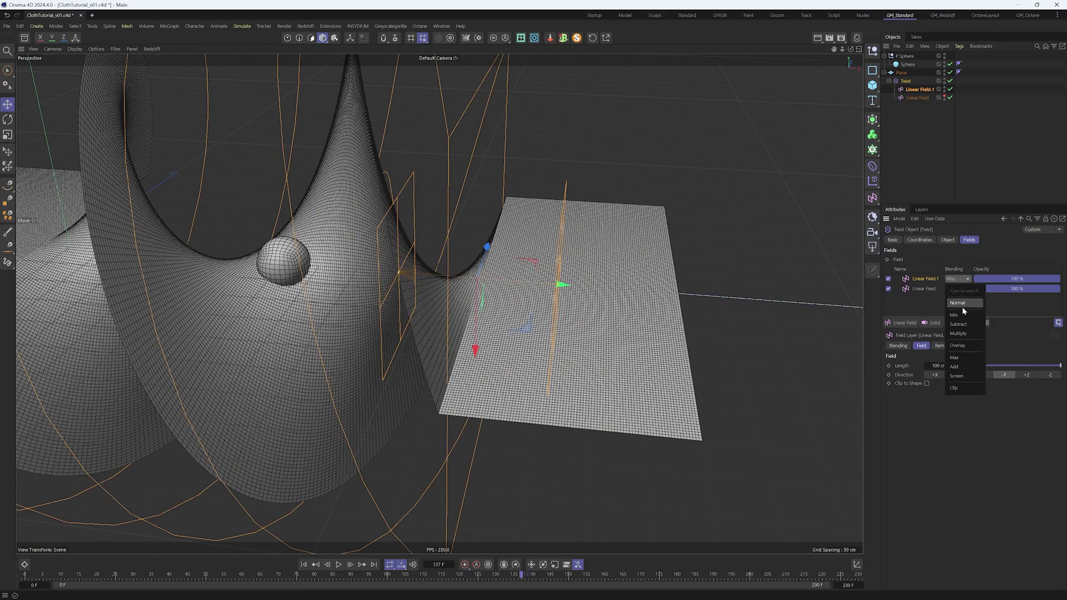
pyautogui.click(959, 338)
pyautogui.keyDown('alt'); pyautogui.moveTo(522, 278); pyautogui.dragTo(497, 256); pyautogui.keyUp('alt')
# Set the second Linear Field's remapping contour mode to Curve and adjust its spline tangents into a smooth S-shape
pyautogui.click(945, 346)
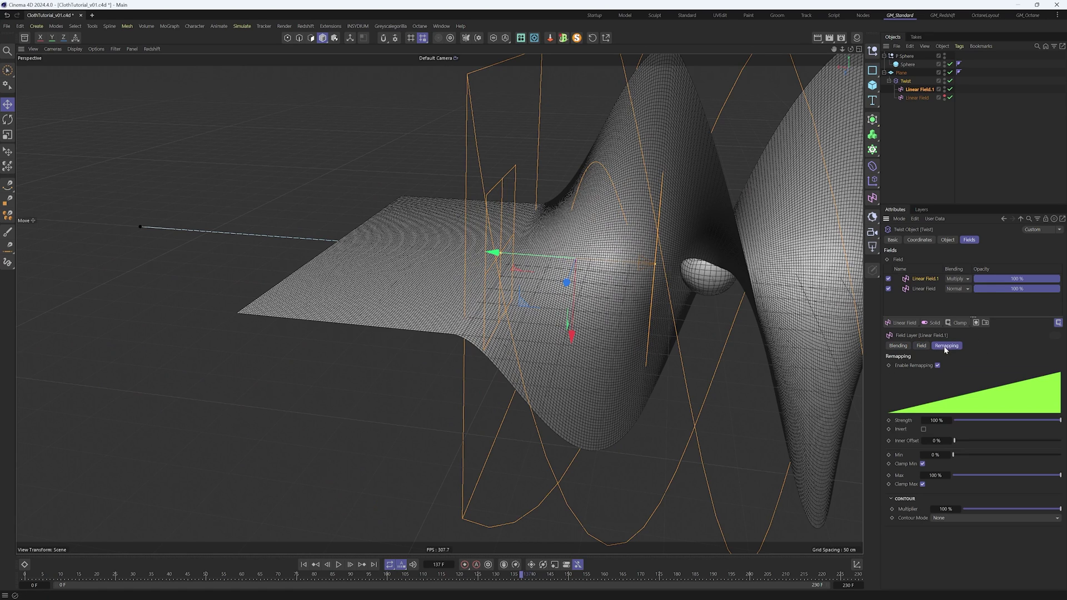
pyautogui.click(951, 516)
pyautogui.click(966, 569)
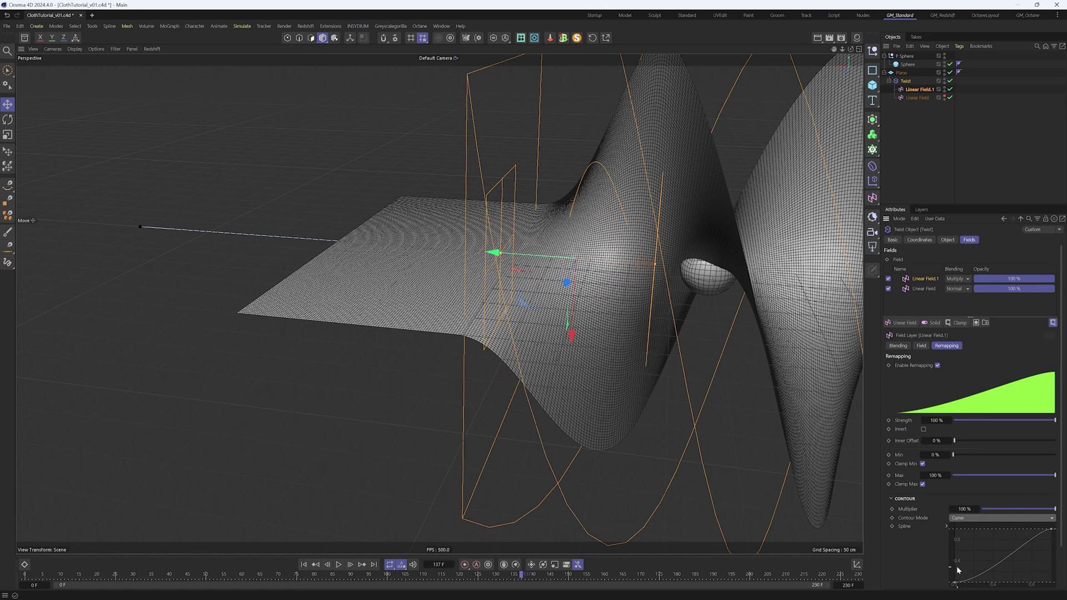
pyautogui.scroll(-2, 964, 552)
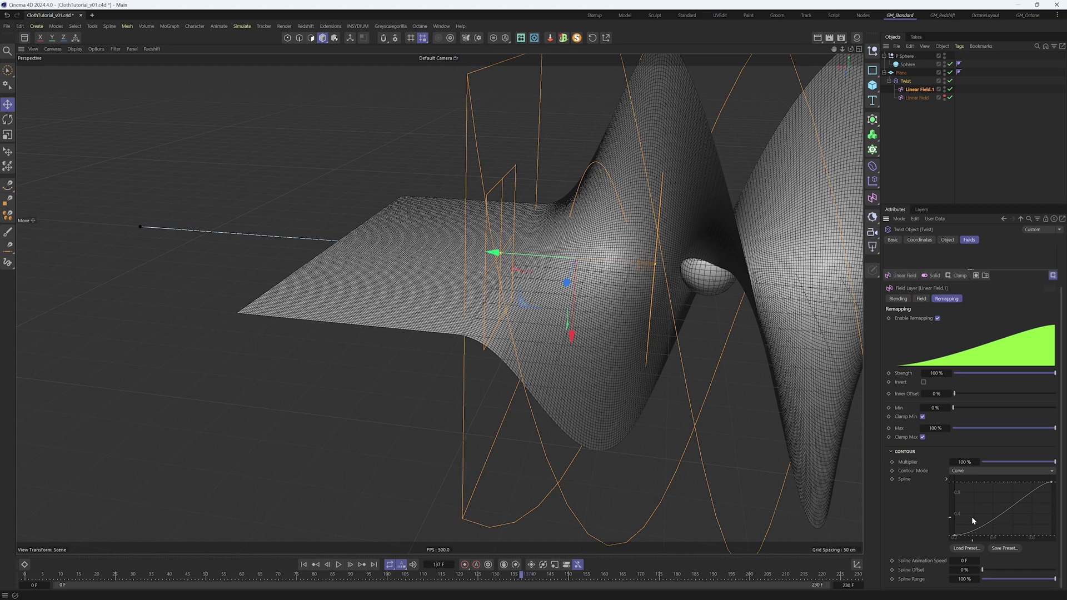
pyautogui.click(972, 471)
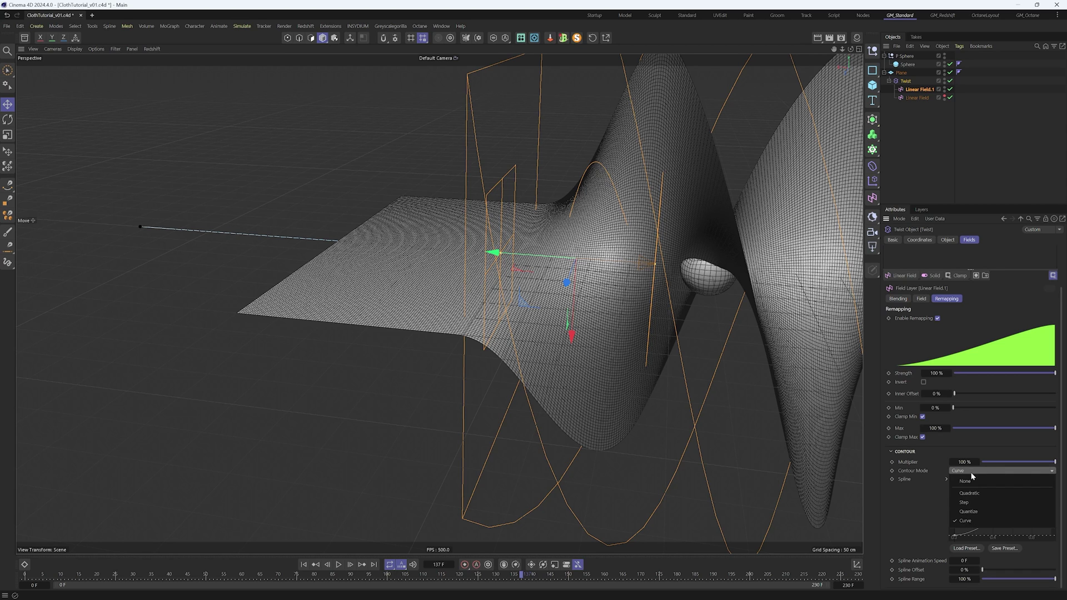
pyautogui.click(967, 520)
pyautogui.moveTo(967, 523); pyautogui.dragTo(992, 538)
pyautogui.click(1051, 481)
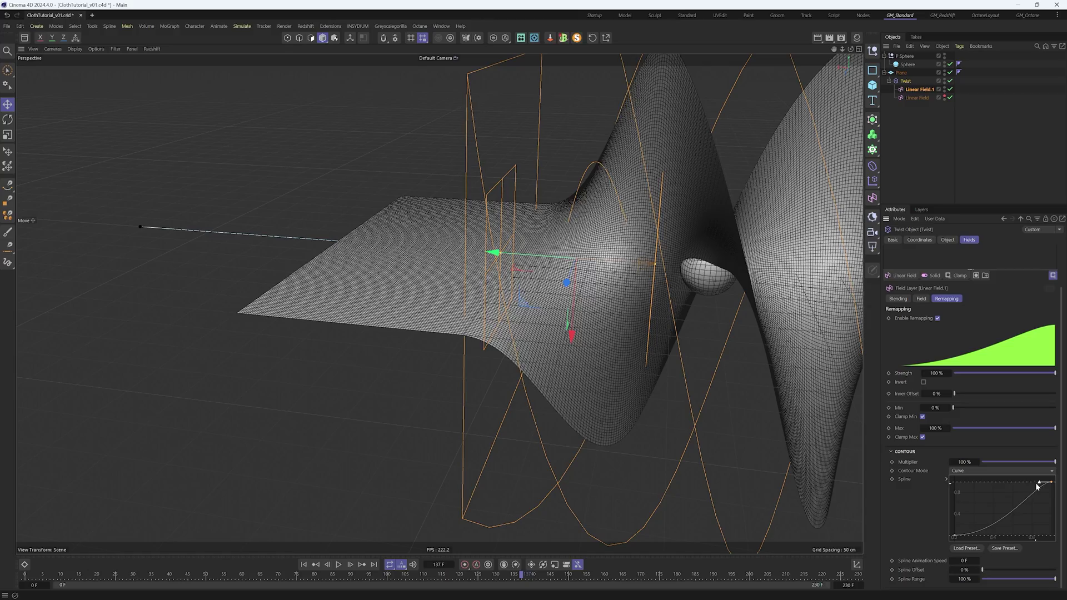
pyautogui.moveTo(1037, 487); pyautogui.dragTo(1025, 484)
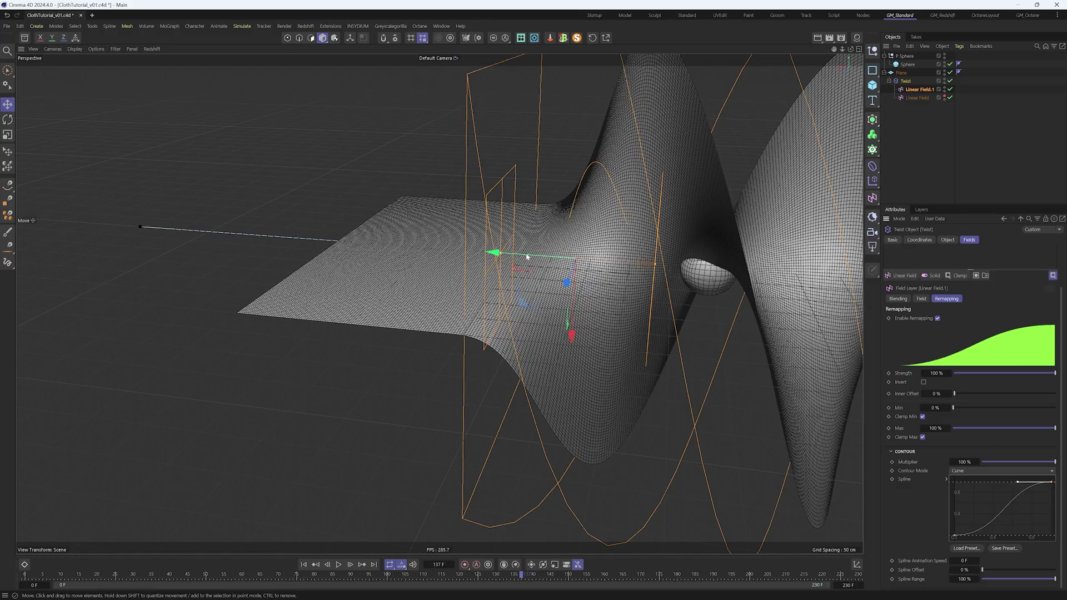
pyautogui.keyDown('alt'); pyautogui.moveTo(527, 257); pyautogui.dragTo(750, 286); pyautogui.keyUp('alt')
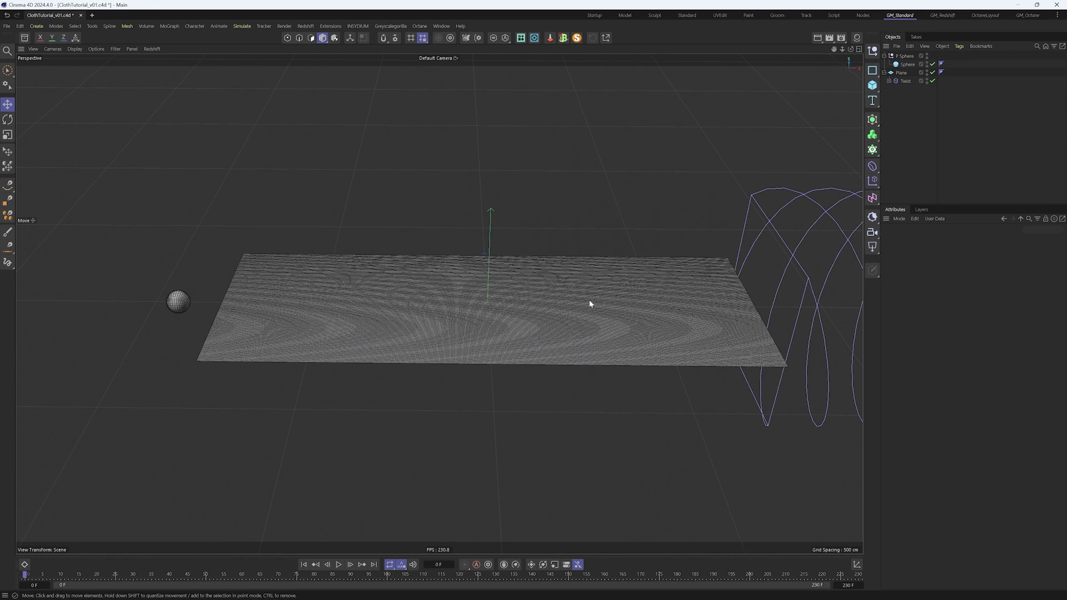
# Set the gravity in the project's scene simulation settings to 0
pyautogui.hotkey('ctrl', 'd')
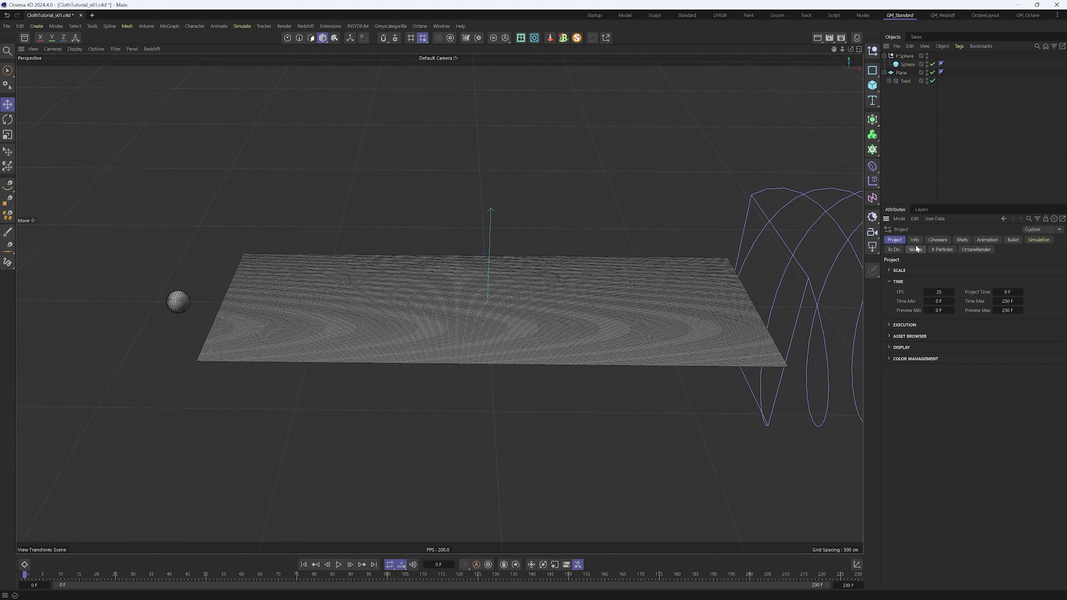
pyautogui.click(1039, 239)
pyautogui.click(963, 306)
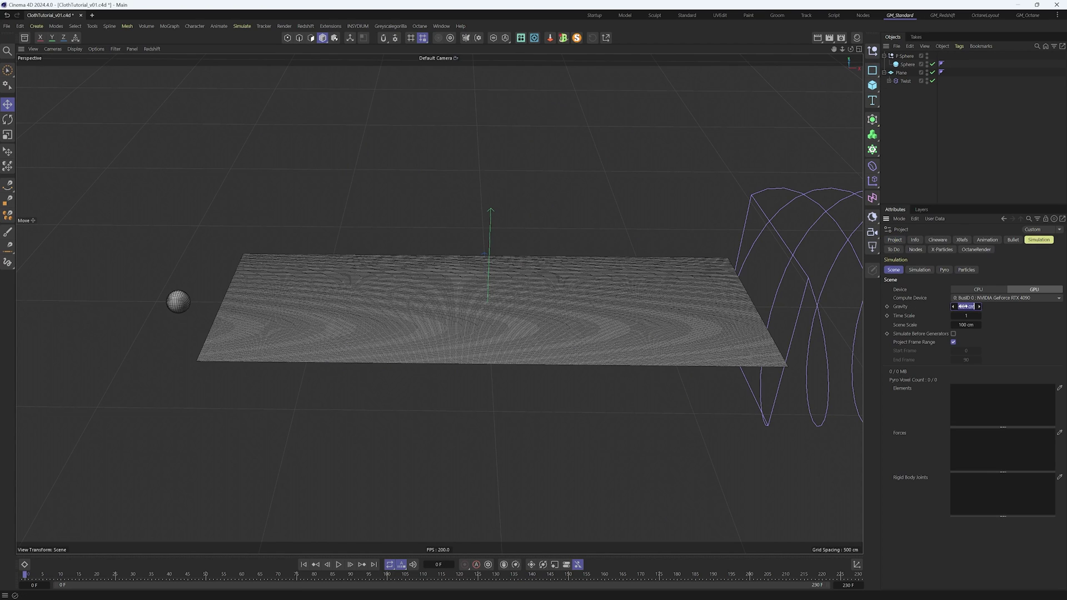
pyautogui.write('0')
pyautogui.press('Return')
# Add a Cloth simulation tag to the Plane
pyautogui.click(887, 73)
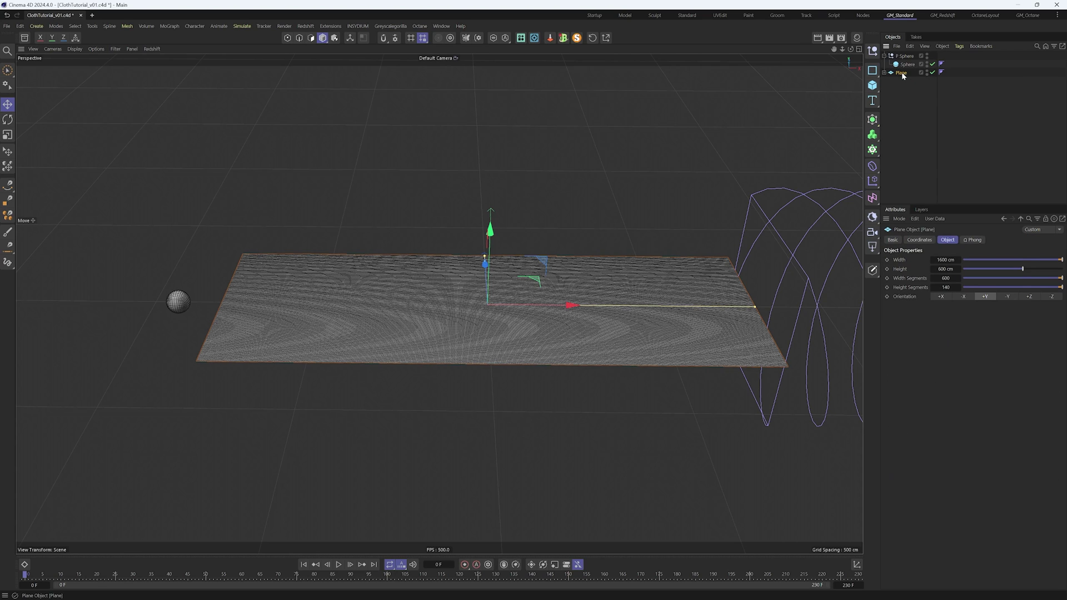
pyautogui.rightClick(903, 77)
pyautogui.moveTo(944, 201)
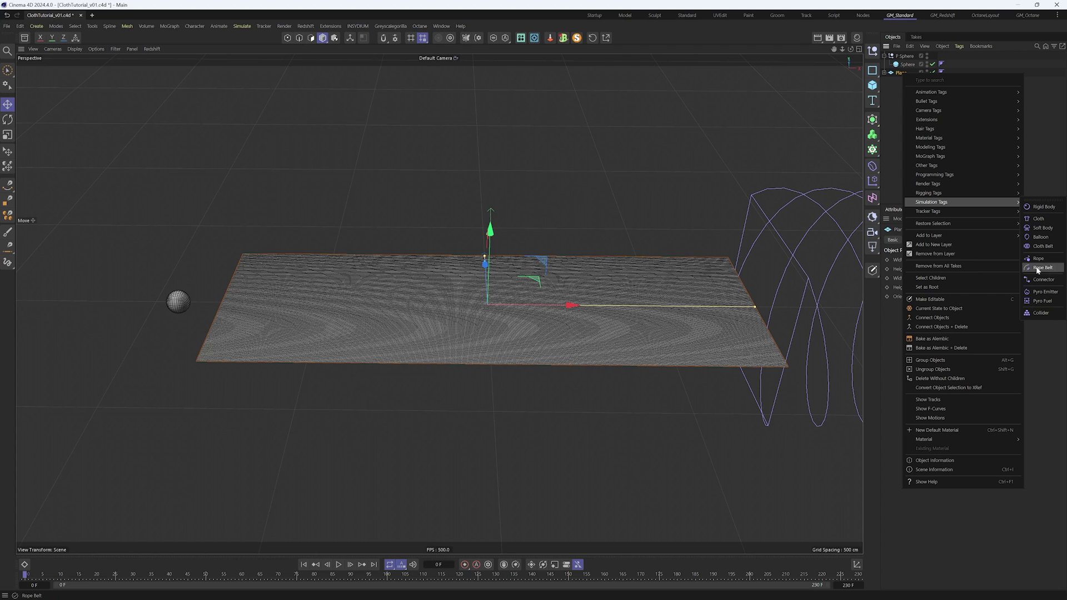
pyautogui.click(1043, 220)
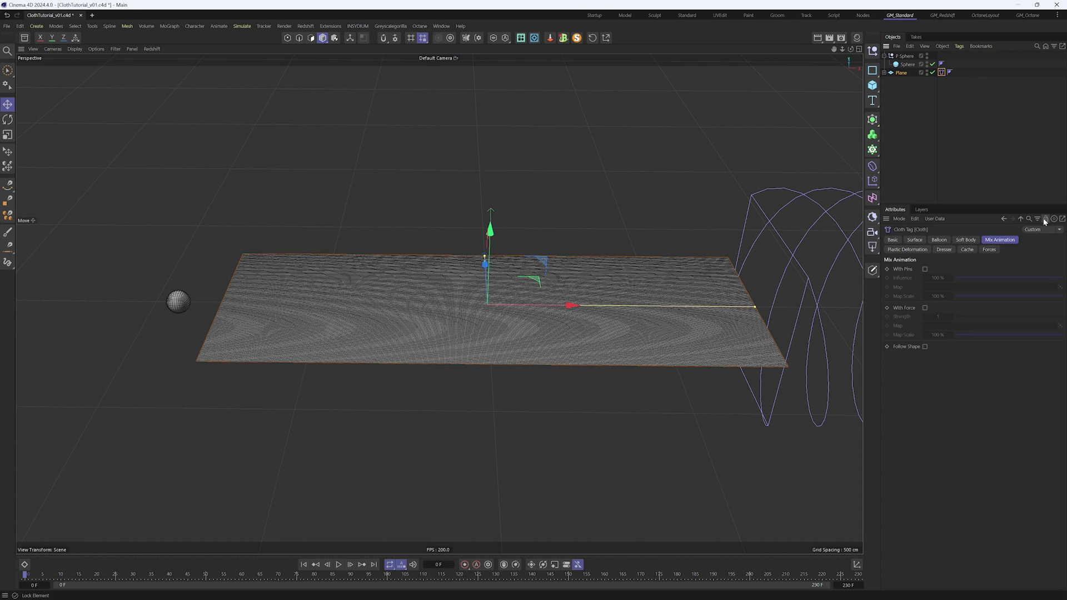
# Add a Collider simulation tag to the Sphere
pyautogui.click(907, 64)
pyautogui.rightClick(908, 64)
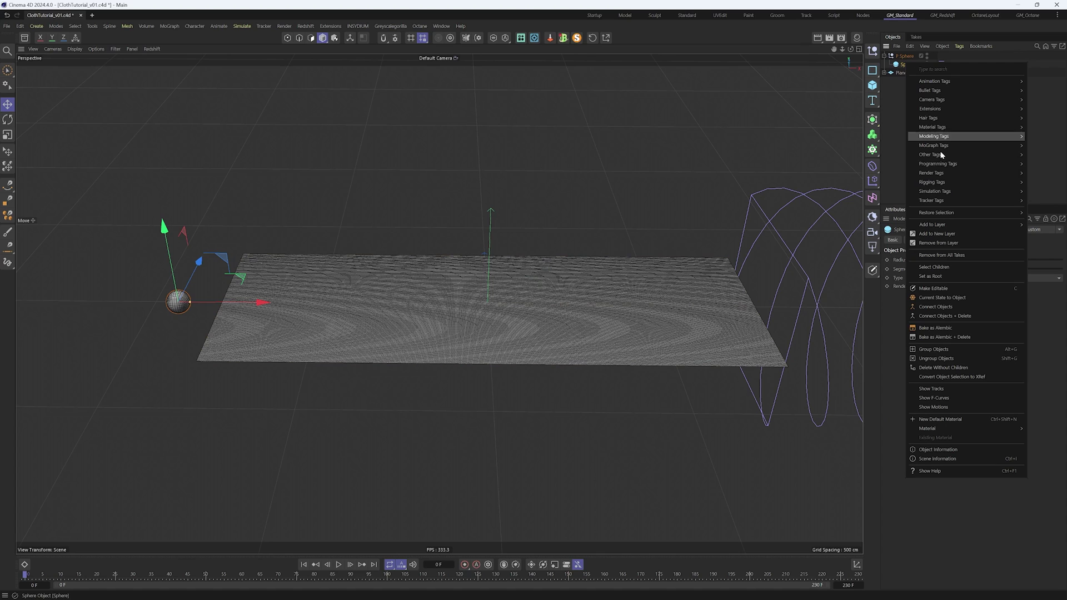
pyautogui.moveTo(945, 191)
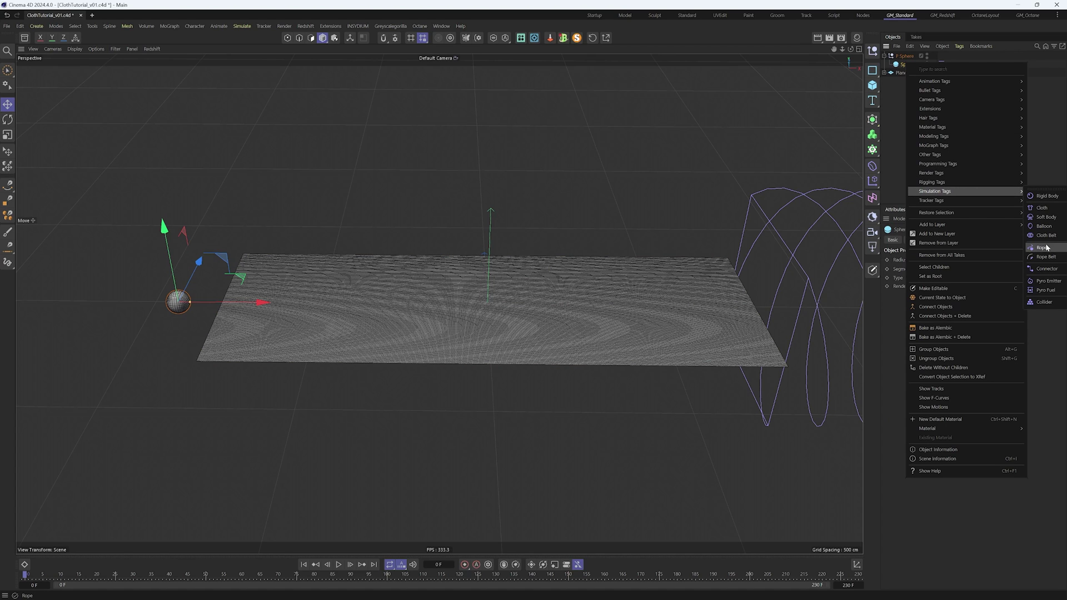
pyautogui.click(1040, 301)
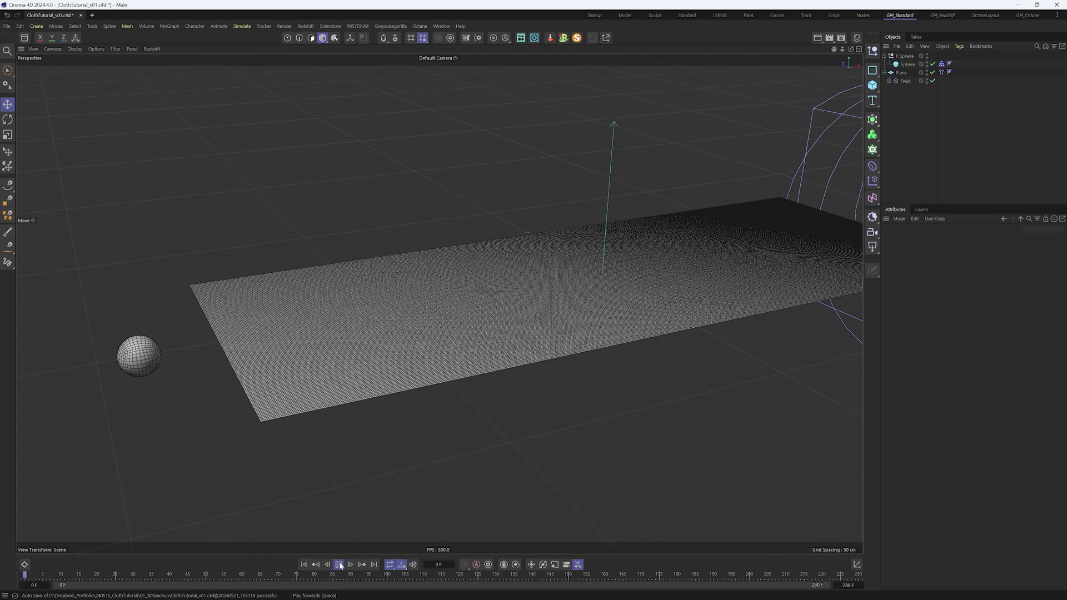
# Play the simulation to examine how the sphere collides with the cloth plane, and return to frame 0
pyautogui.click(340, 565)
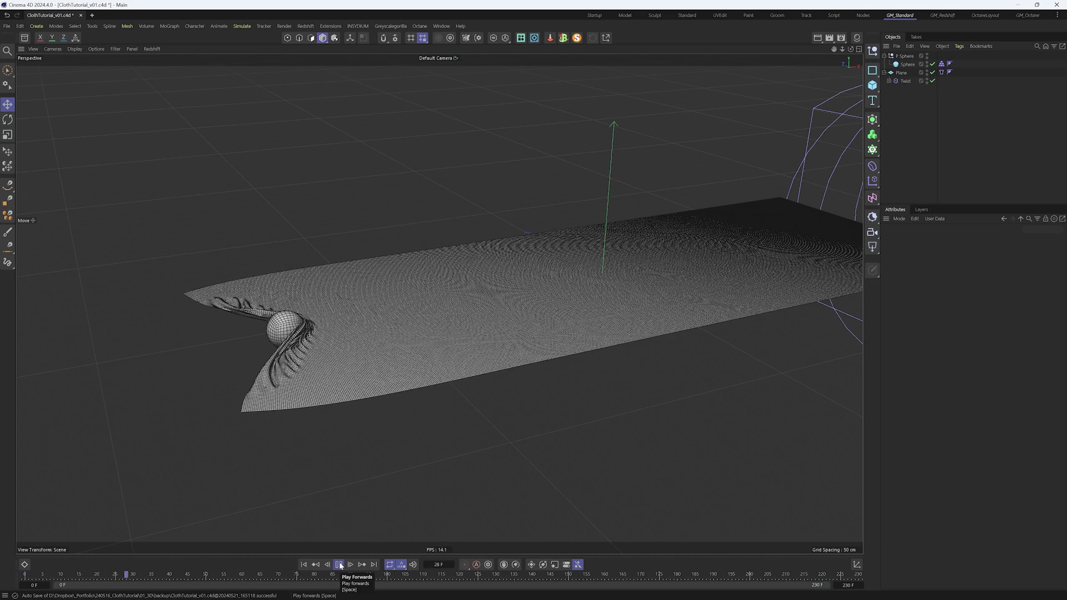
pyautogui.click(339, 565)
pyautogui.moveTo(323, 332)
pyautogui.keyDown('alt'); pyautogui.mouseDown()
pyautogui.moveTo(418, 309)
pyautogui.moveTo(462, 281)
pyautogui.moveTo(436, 280)
pyautogui.moveTo(337, 324)
pyautogui.mouseUp(); pyautogui.keyUp('alt')
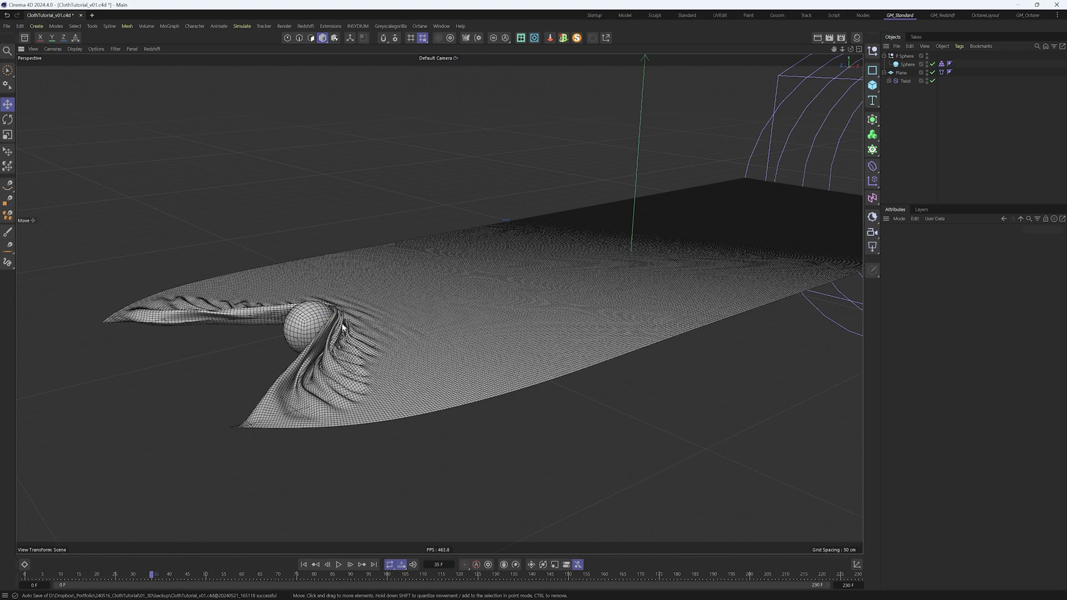
pyautogui.click(339, 566)
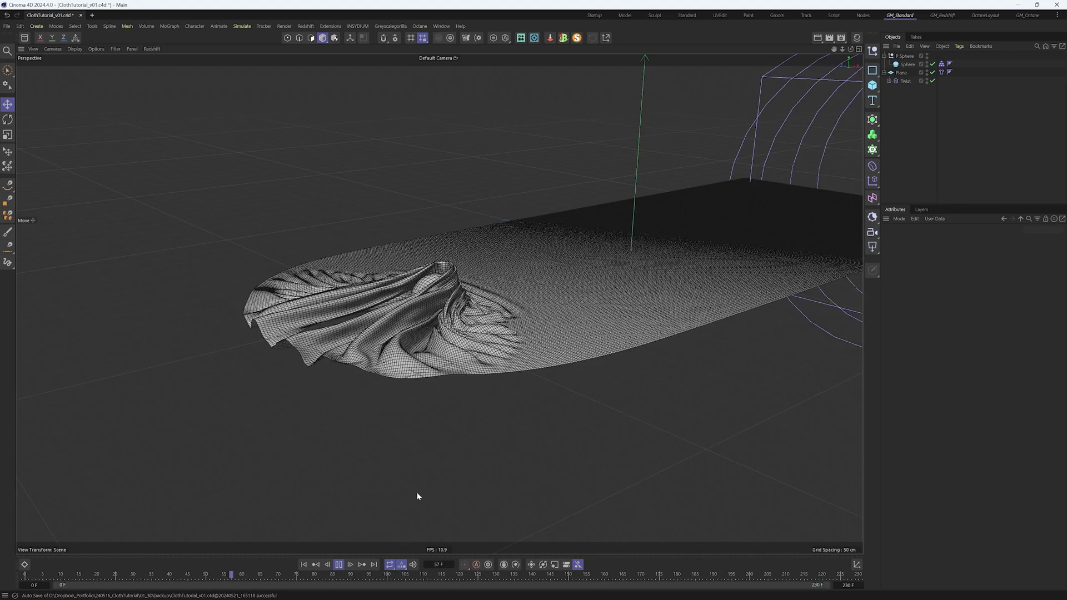
pyautogui.keyDown('alt'); pyautogui.moveTo(659, 277); pyautogui.dragTo(391, 336, button='middle'); pyautogui.keyUp('alt')
pyautogui.keyDown('alt'); pyautogui.moveTo(391, 336); pyautogui.dragTo(362, 336); pyautogui.keyUp('alt')
pyautogui.click(339, 564)
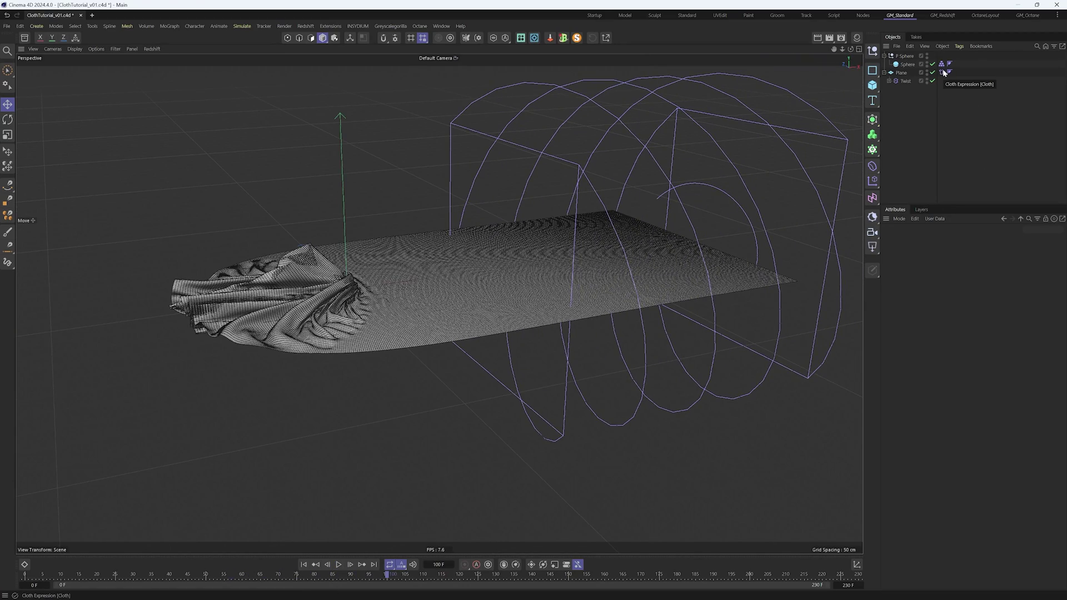
pyautogui.click(303, 565)
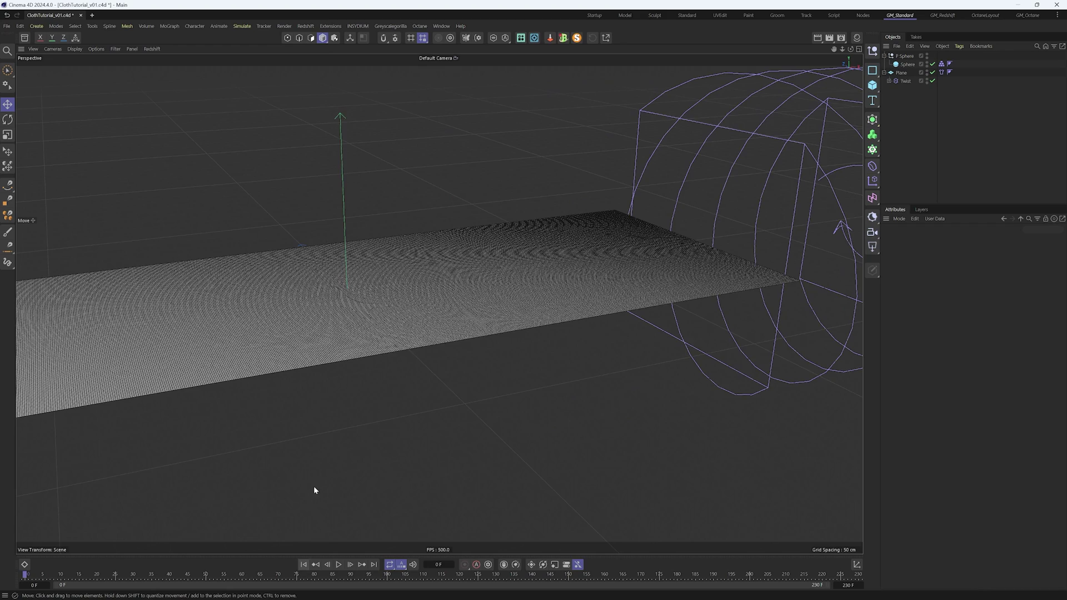
# Raise the Sphere within its parent null by setting its Y position to 15 cm
pyautogui.keyDown('alt'); pyautogui.moveTo(315, 488); pyautogui.dragTo(849, 280); pyautogui.keyUp('alt')
pyautogui.keyDown('alt'); pyautogui.moveTo(466, 322); pyautogui.dragTo(383, 302); pyautogui.keyUp('alt')
pyautogui.click(390, 286)
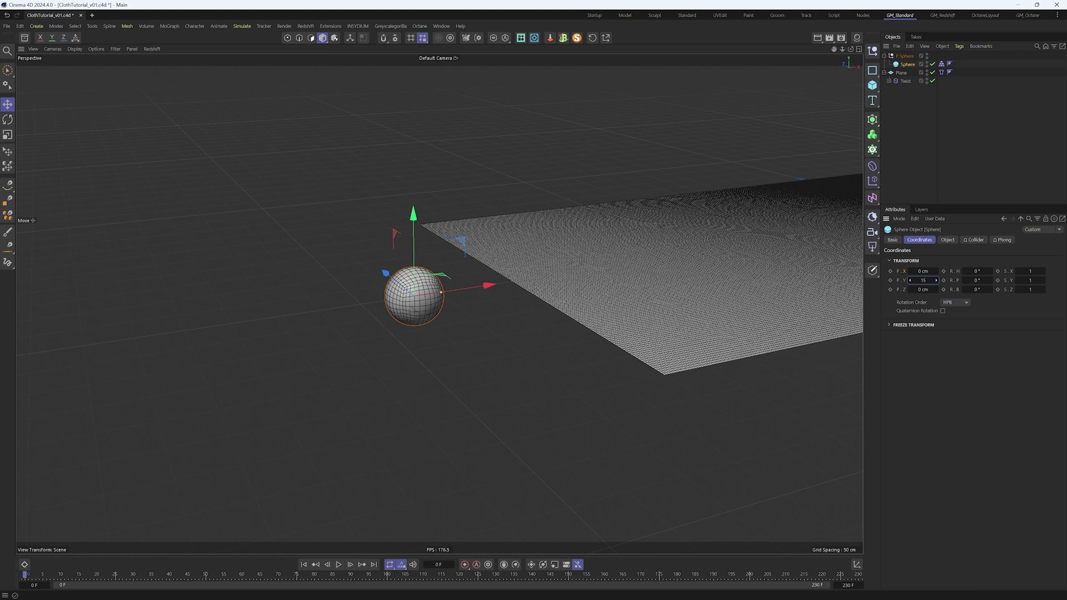
pyautogui.write('15')
pyautogui.press('Return')
pyautogui.scroll(-3, 699, 241)
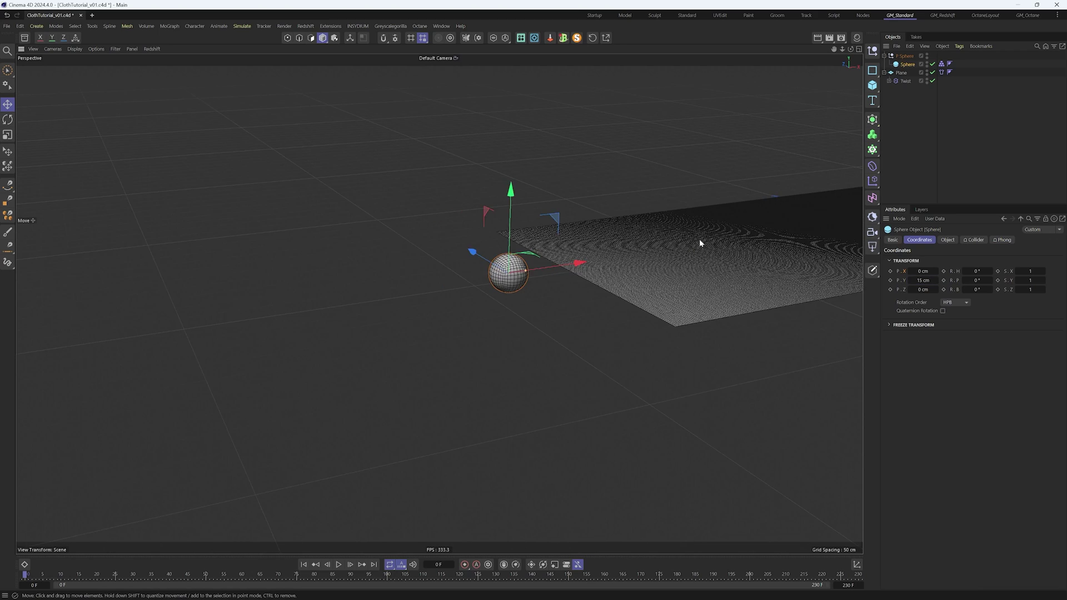
# Add a Vertex Map tag to the Plane and name it "Vertex Map activated"
pyautogui.keyDown('alt'); pyautogui.moveTo(699, 241); pyautogui.dragTo(616, 295); pyautogui.keyUp('alt')
pyautogui.scroll(-3, 655, 285)
pyautogui.click(901, 72)
pyautogui.hotkey('shift', 'c')
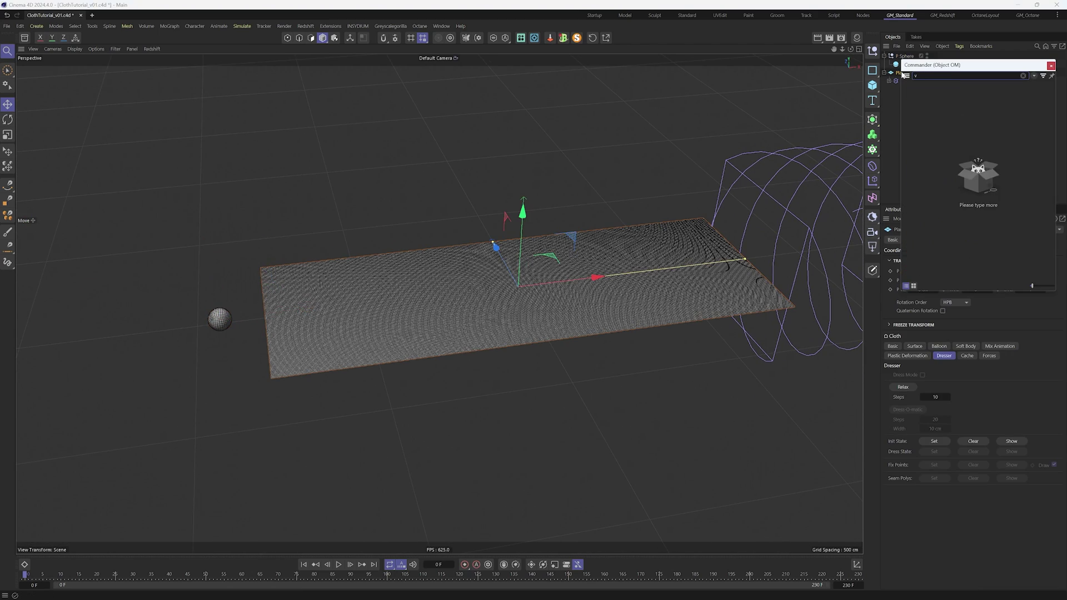
pyautogui.write('verte')
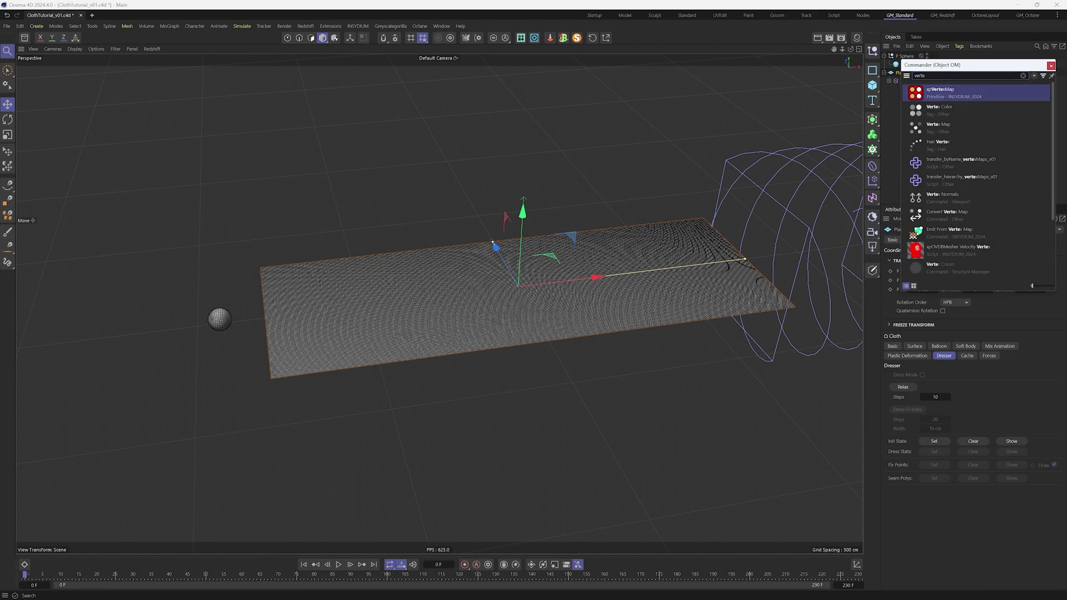
pyautogui.click(948, 120)
pyautogui.click(893, 240)
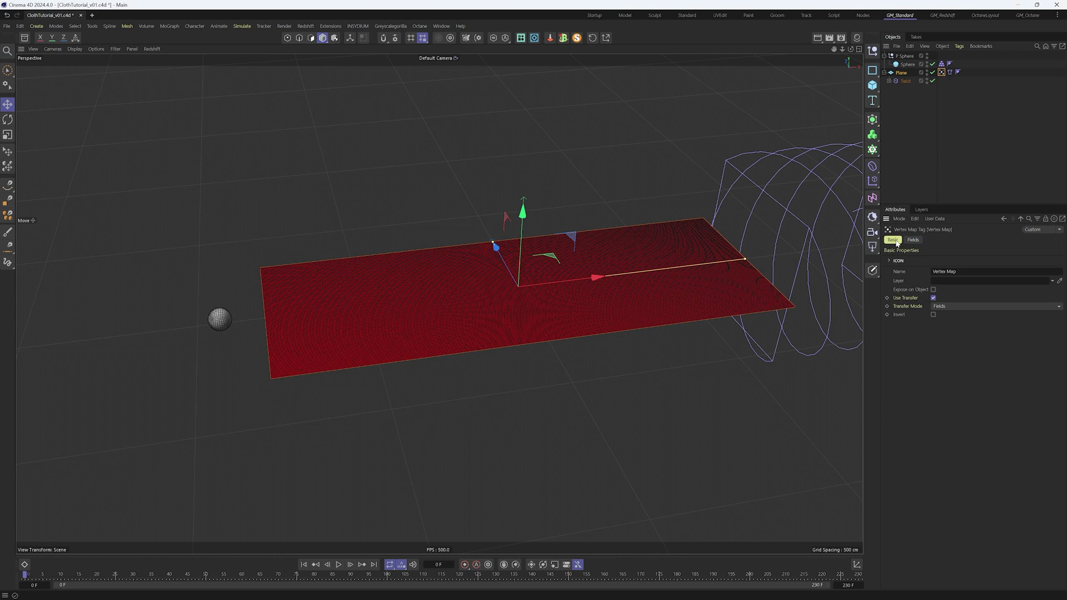
pyautogui.click(966, 270)
pyautogui.write('activated')
pyautogui.press('Return')
# Add a Linear Field to the vertex map, with a length of 5 cm and the direction set to -X
pyautogui.click(941, 72)
pyautogui.click(914, 240)
pyautogui.click(904, 394)
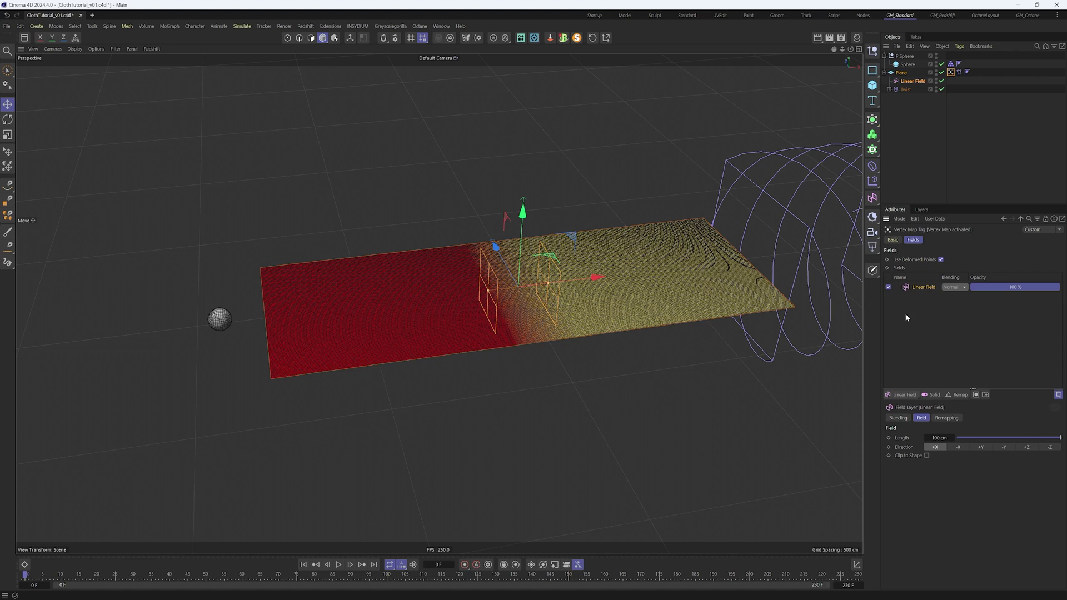
pyautogui.click(939, 438)
pyautogui.write('5')
pyautogui.press('Return')
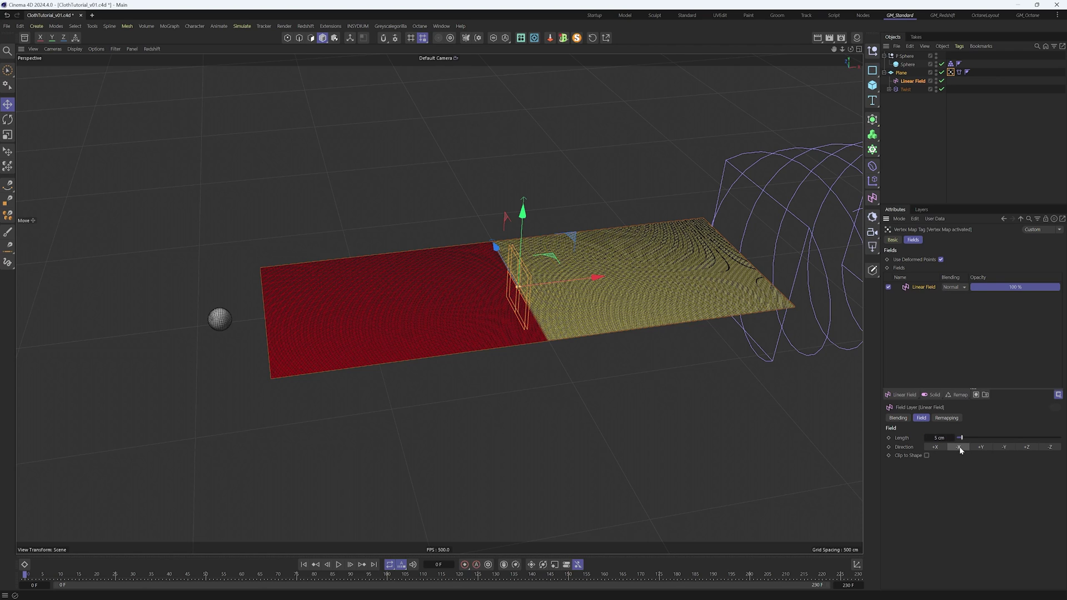
pyautogui.click(959, 447)
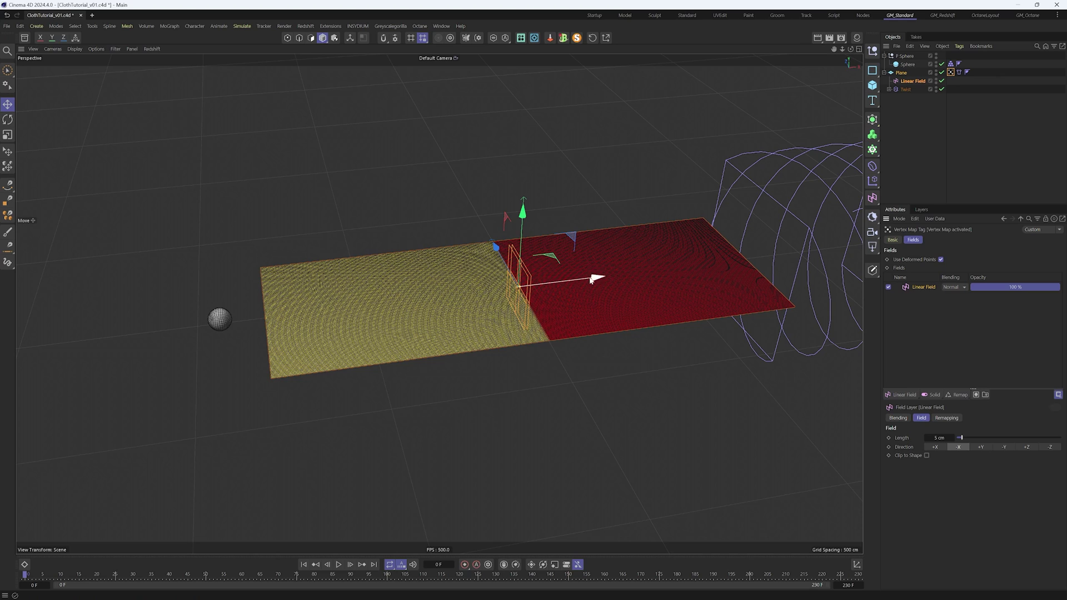
# Move the vertex map's Linear Field along X to just in front of the sphere and make it a child of the Sphere
pyautogui.moveTo(591, 278); pyautogui.dragTo(308, 307)
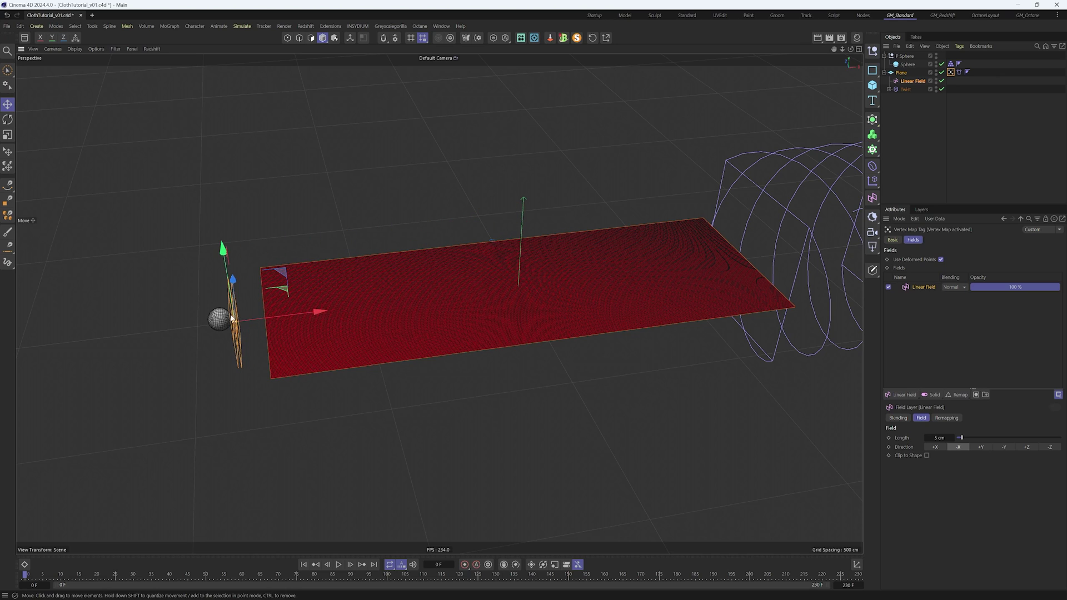
pyautogui.scroll(5, 392, 304)
pyautogui.keyDown('alt'); pyautogui.moveTo(254, 330); pyautogui.dragTo(286, 330); pyautogui.keyUp('alt')
pyautogui.keyDown('alt'); pyautogui.moveTo(206, 314); pyautogui.dragTo(167, 283); pyautogui.keyUp('alt')
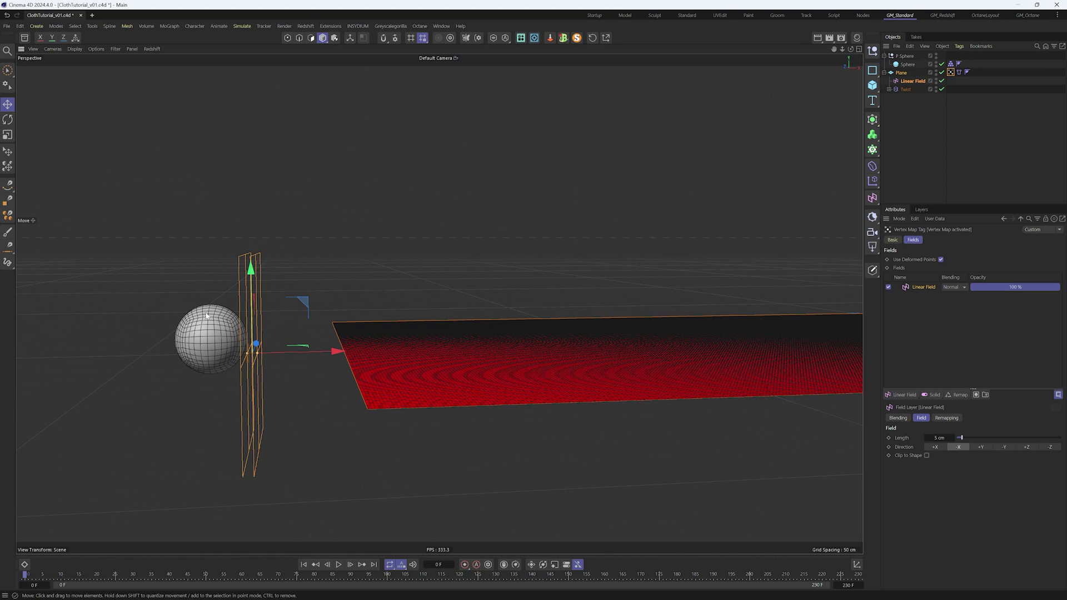
pyautogui.keyDown('alt'); pyautogui.moveTo(210, 316); pyautogui.dragTo(244, 309); pyautogui.keyUp('alt')
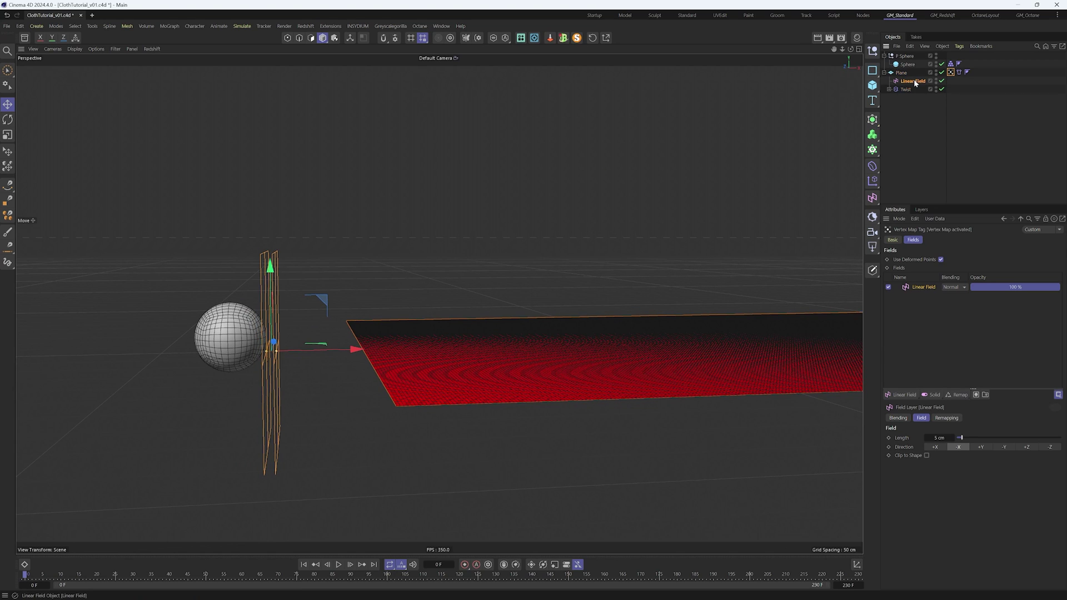
pyautogui.moveTo(915, 82); pyautogui.dragTo(917, 66)
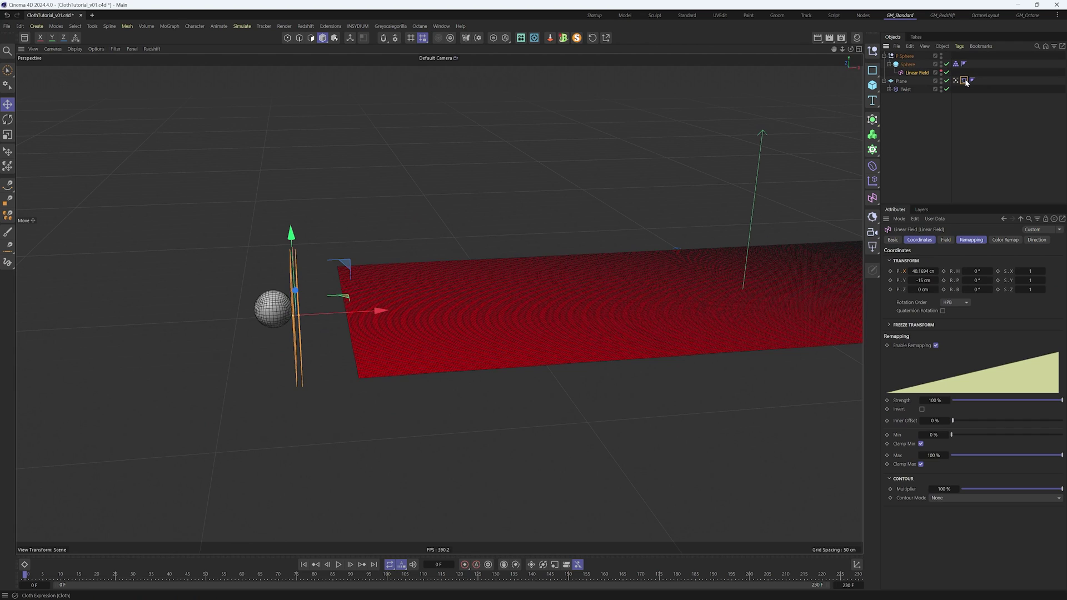
# Enable With Pins in the Cloth tag's Mix Animation settings and assign "Vertex Map activated" as its map
pyautogui.click(964, 80)
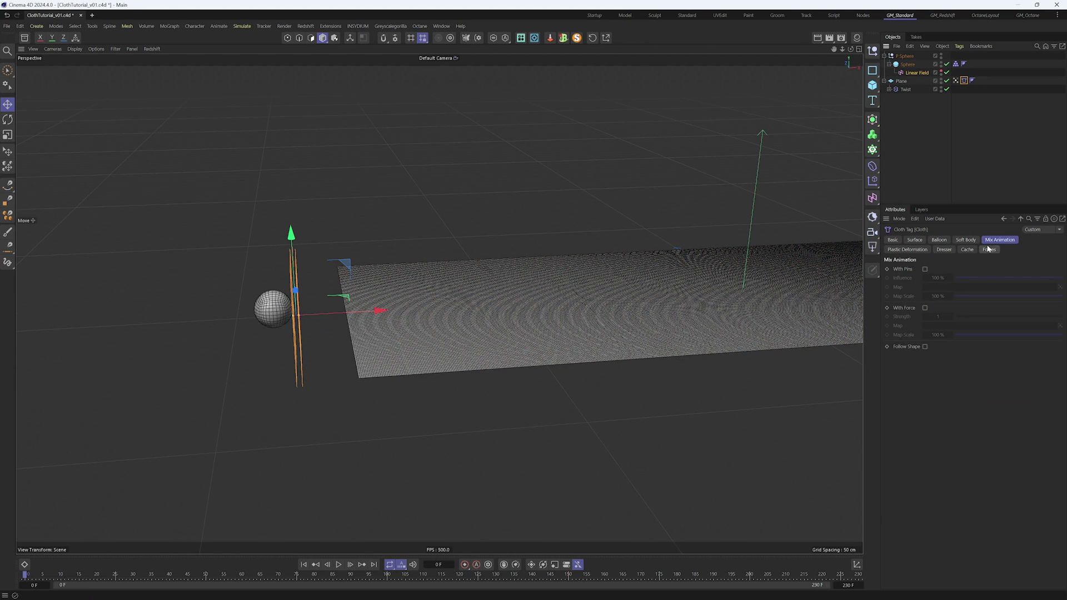
pyautogui.click(926, 270)
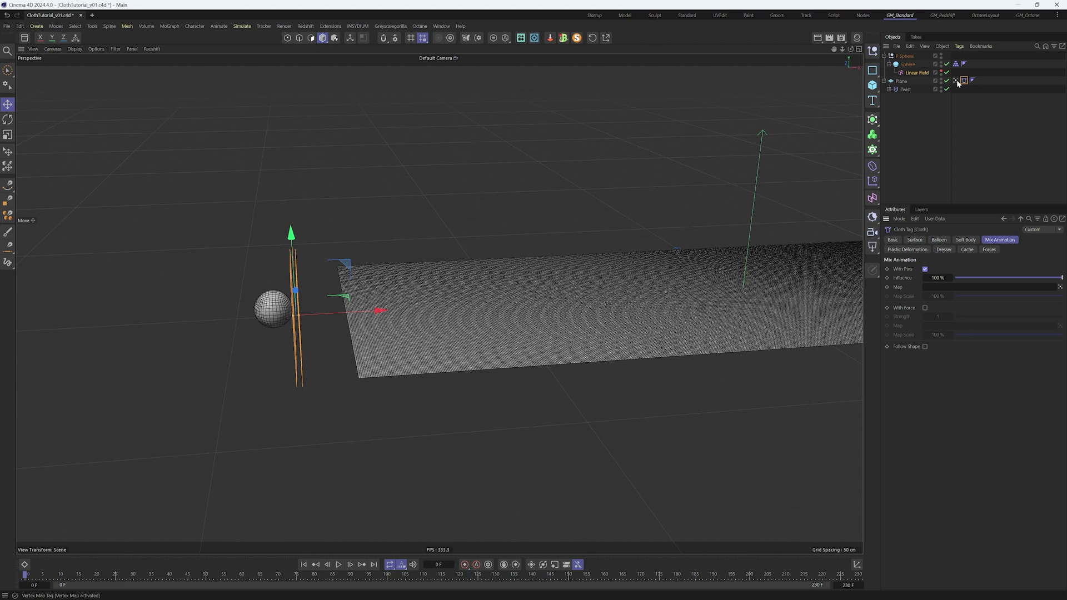
pyautogui.moveTo(956, 80); pyautogui.dragTo(956, 88)
pyautogui.moveTo(936, 288); pyautogui.dragTo(936, 287)
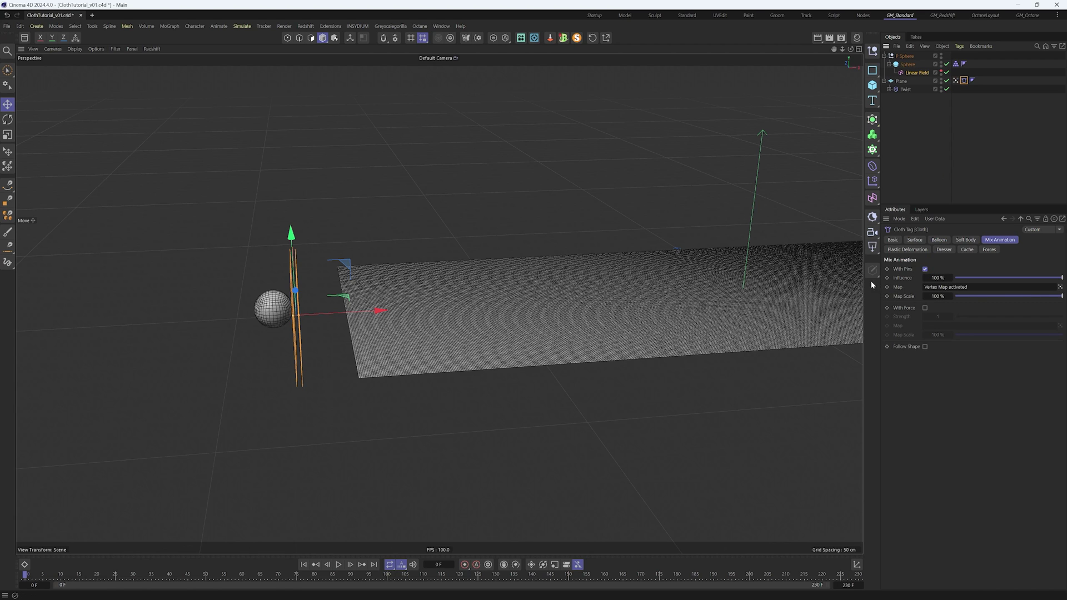
# Play the cloth simulation from the start to frame 99 and examine how the sphere deforms the pinned plane
pyautogui.keyDown('alt'); pyautogui.moveTo(613, 291); pyautogui.dragTo(567, 311, button='middle'); pyautogui.keyUp('alt')
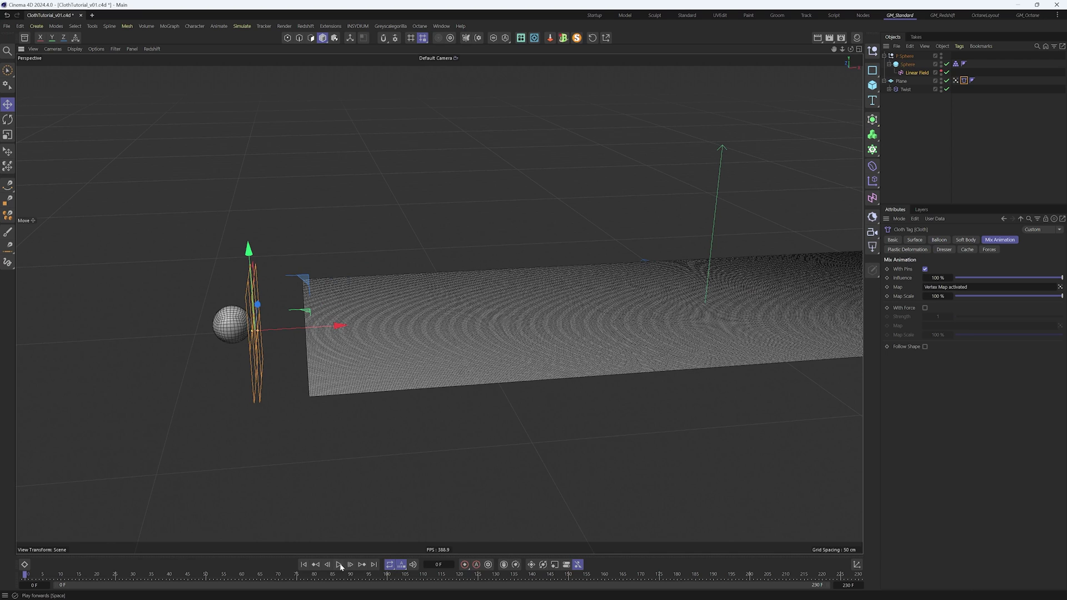
pyautogui.press('space')
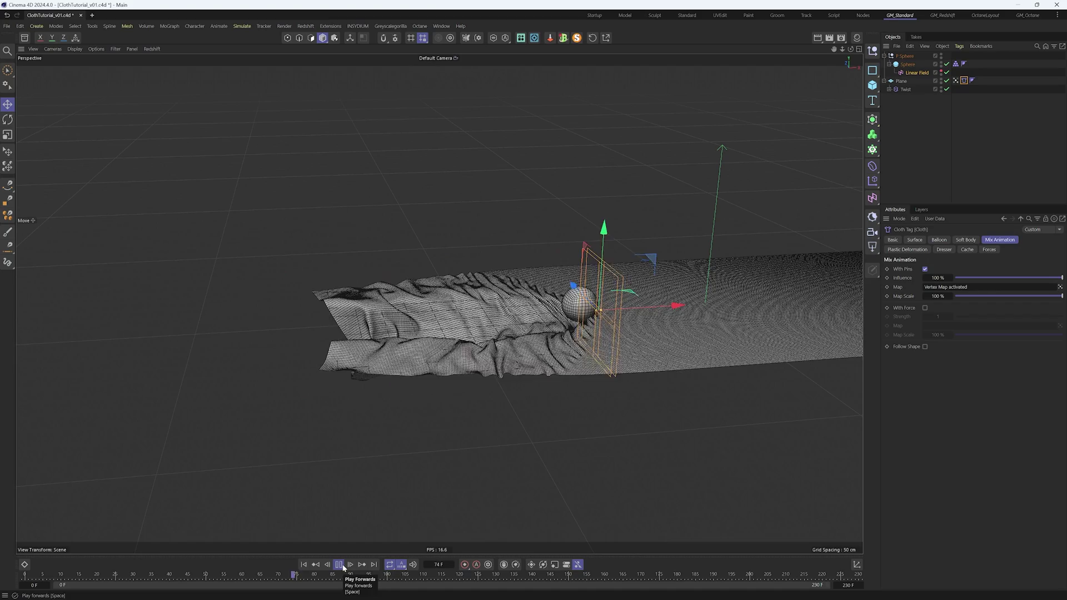
pyautogui.press('space')
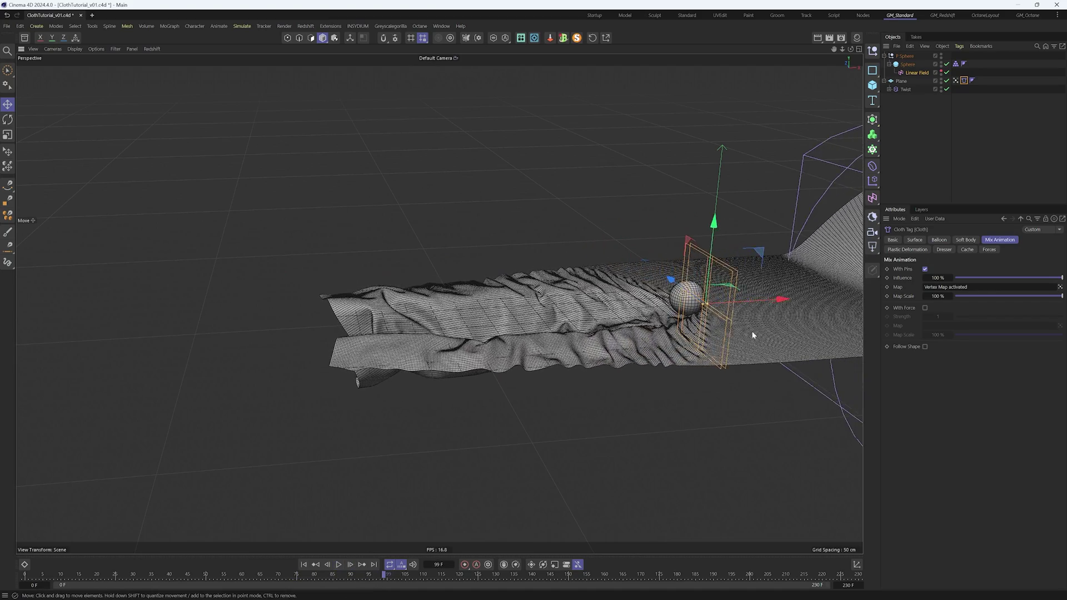
pyautogui.keyDown('alt'); pyautogui.moveTo(753, 335); pyautogui.dragTo(616, 315); pyautogui.keyUp('alt')
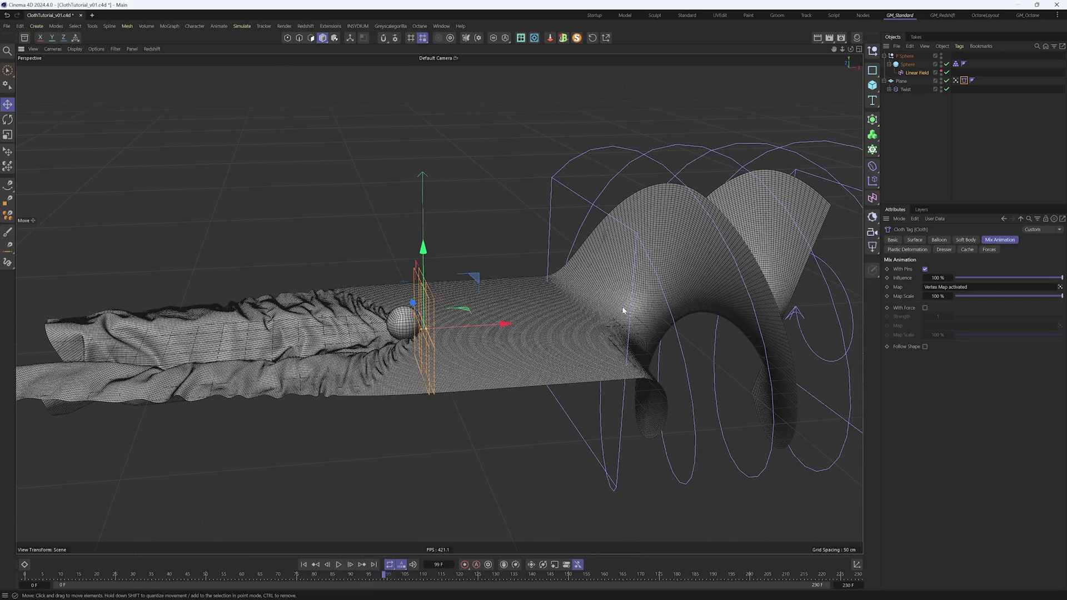
# Show the "Vertex Map activated" weights on the Plane and play on to frame 168 to inspect the cloth around the sphere
pyautogui.click(956, 81)
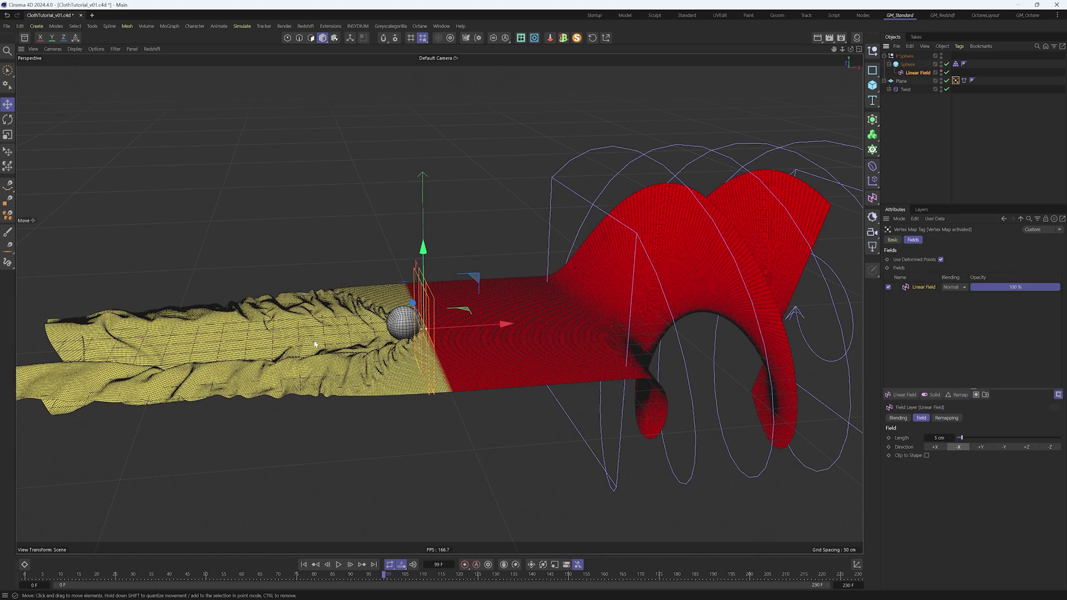
pyautogui.click(338, 565)
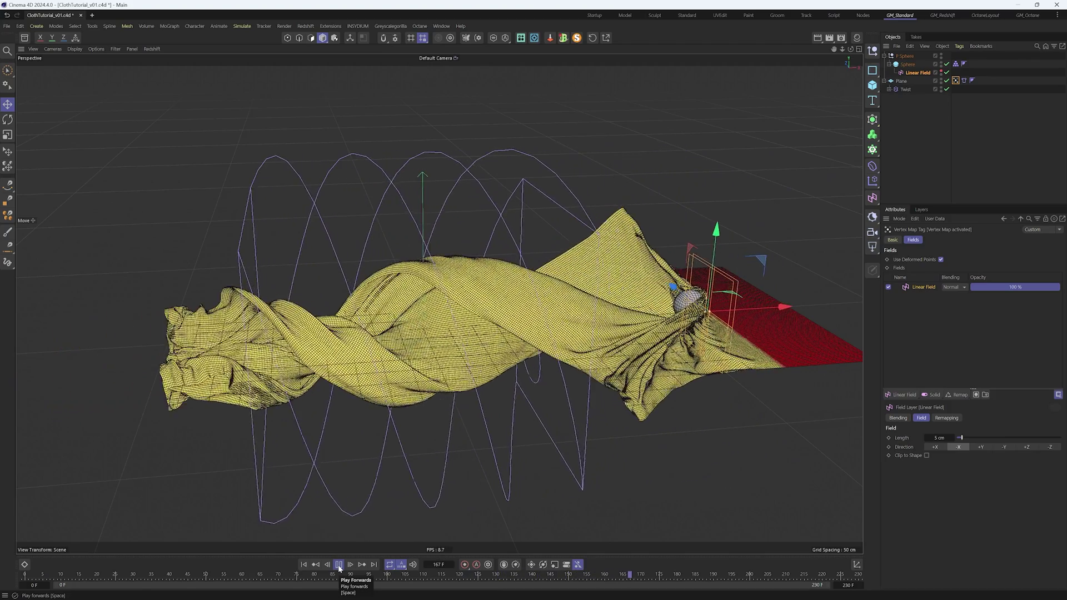
pyautogui.click(339, 565)
pyautogui.keyDown('alt'); pyautogui.moveTo(646, 309); pyautogui.dragTo(509, 297); pyautogui.keyUp('alt')
pyautogui.keyDown('alt'); pyautogui.moveTo(509, 297); pyautogui.dragTo(438, 304, button='middle'); pyautogui.keyUp('alt')
pyautogui.scroll(6, 687, 303)
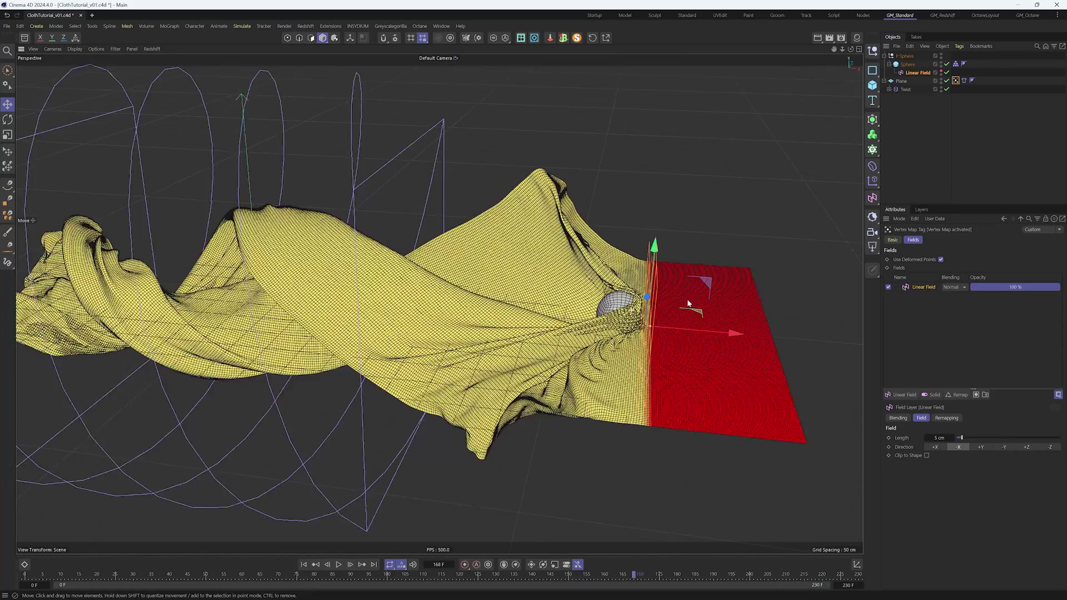
pyautogui.keyDown('alt'); pyautogui.moveTo(703, 300); pyautogui.dragTo(600, 307); pyautogui.keyUp('alt')
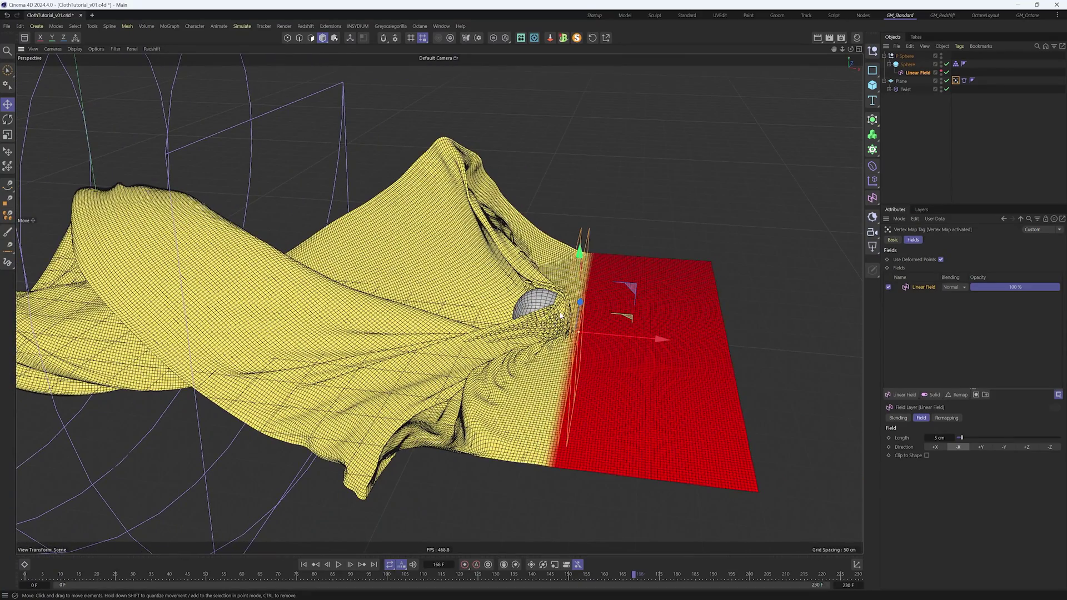
# Review the Sphere's Collider tag settings and replay the simulation from frame 0 to check the contact with the cloth
pyautogui.click(955, 64)
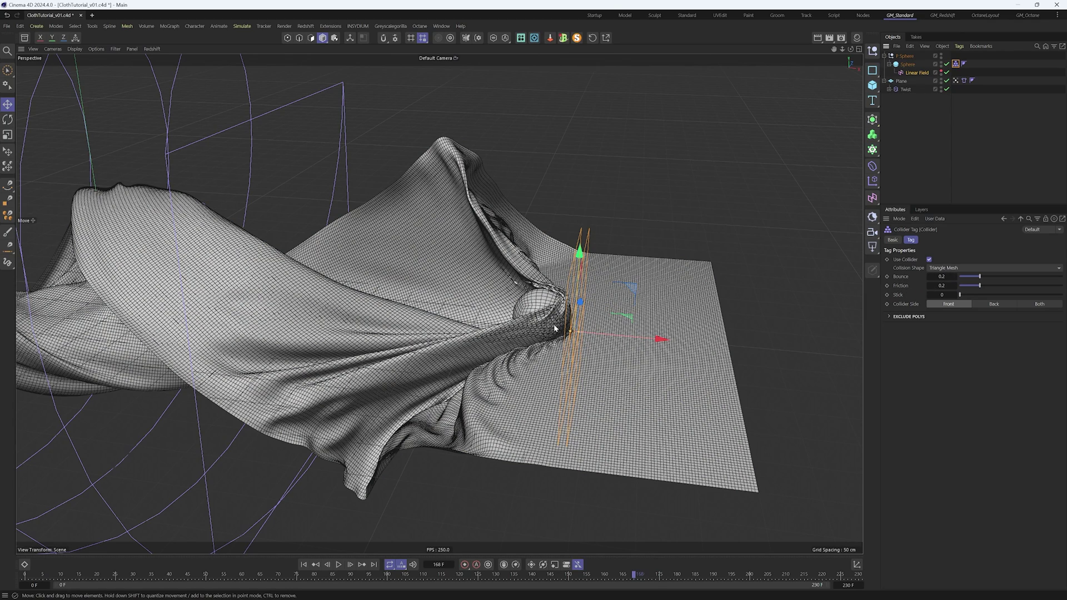
pyautogui.scroll(-10, 552, 328)
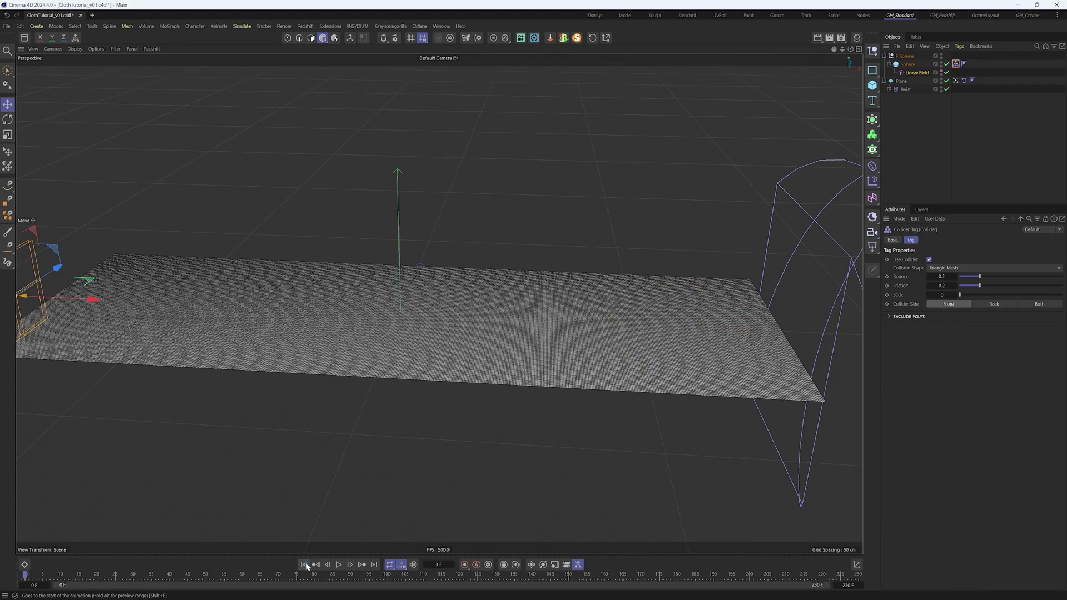
pyautogui.keyDown('alt'); pyautogui.moveTo(202, 294); pyautogui.dragTo(359, 302, button='middle'); pyautogui.keyUp('alt')
pyautogui.keyDown('alt'); pyautogui.moveTo(358, 302); pyautogui.dragTo(324, 328); pyautogui.keyUp('alt')
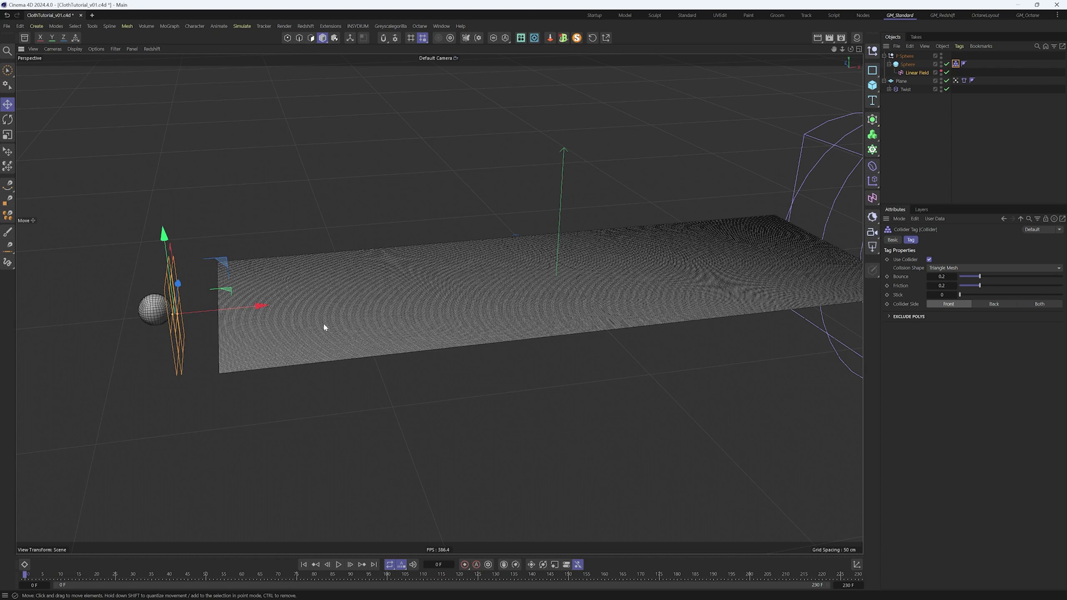
pyautogui.keyDown('alt'); pyautogui.moveTo(443, 298); pyautogui.dragTo(401, 331, button='middle'); pyautogui.keyUp('alt')
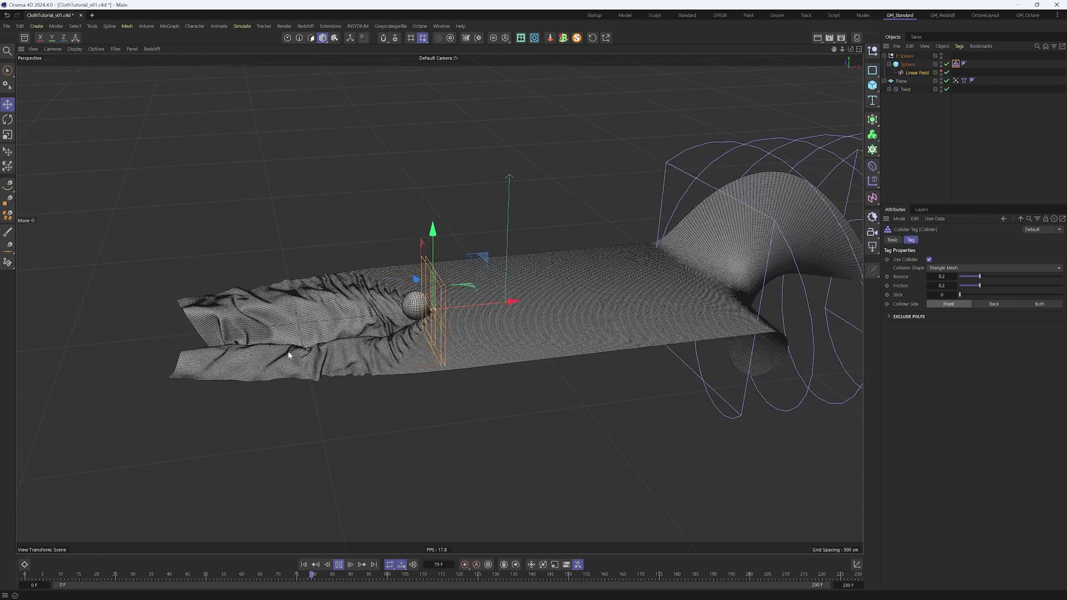
pyautogui.press('F8')
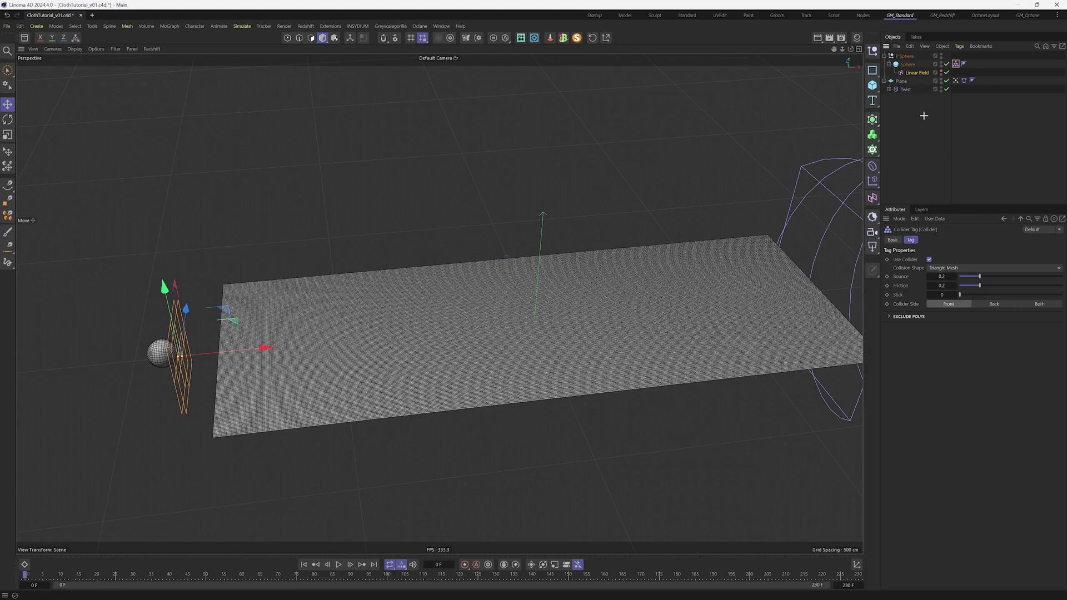
# Set the Sphere's Collider tag to bounce 0 and friction 5, and play the simulation to frame 116
pyautogui.click(924, 129)
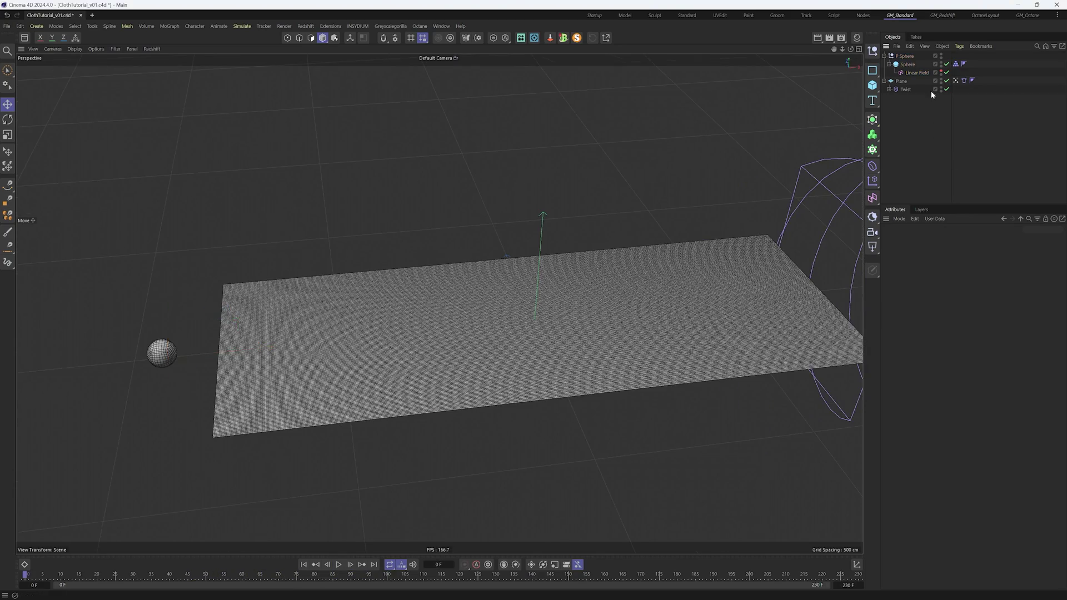
pyautogui.click(956, 63)
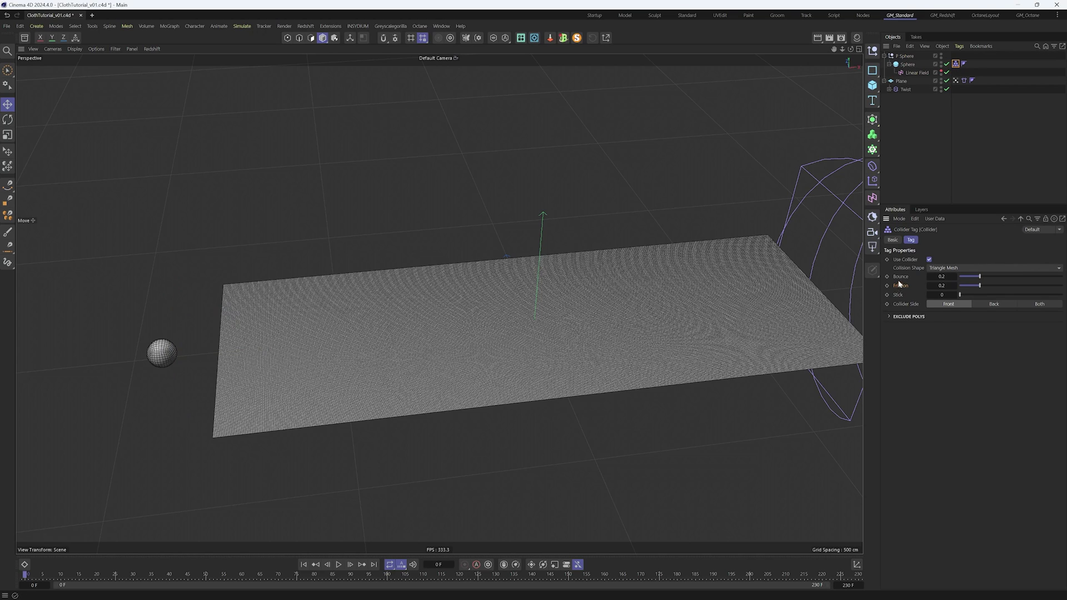
pyautogui.moveTo(939, 276); pyautogui.dragTo(933, 276)
pyautogui.click(335, 564)
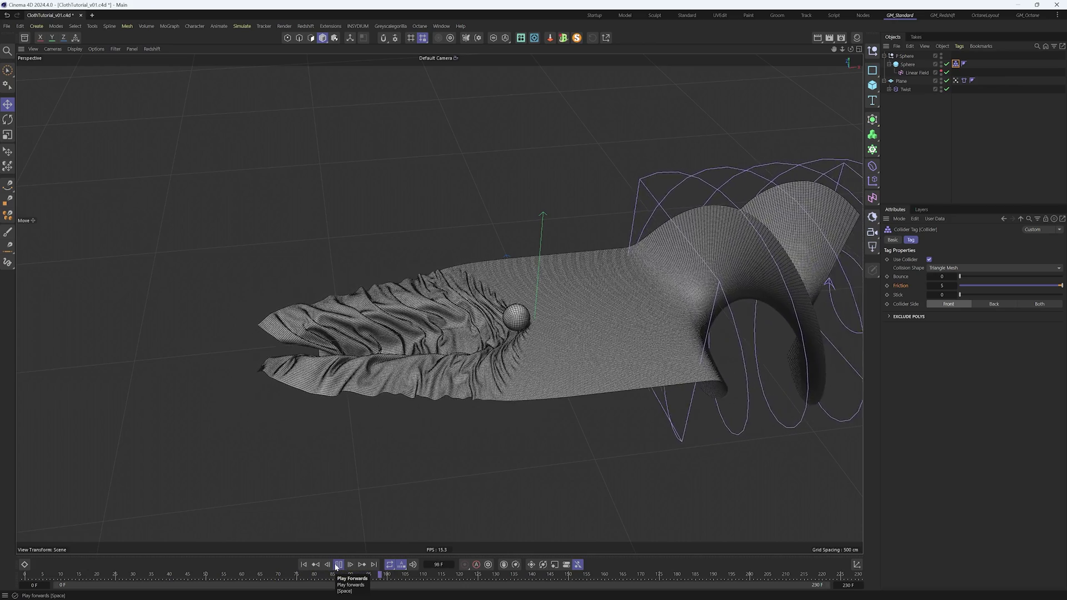
pyautogui.click(338, 565)
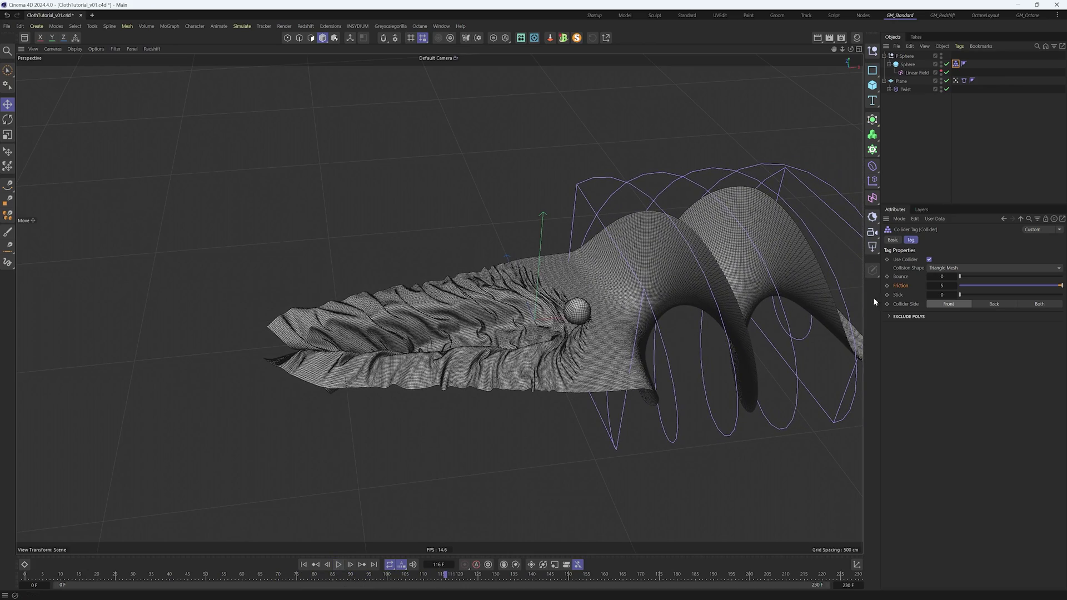
# Keyframe the Sphere collider's friction at 5 on frame 116 and at 0 on frame 118
pyautogui.click(887, 286)
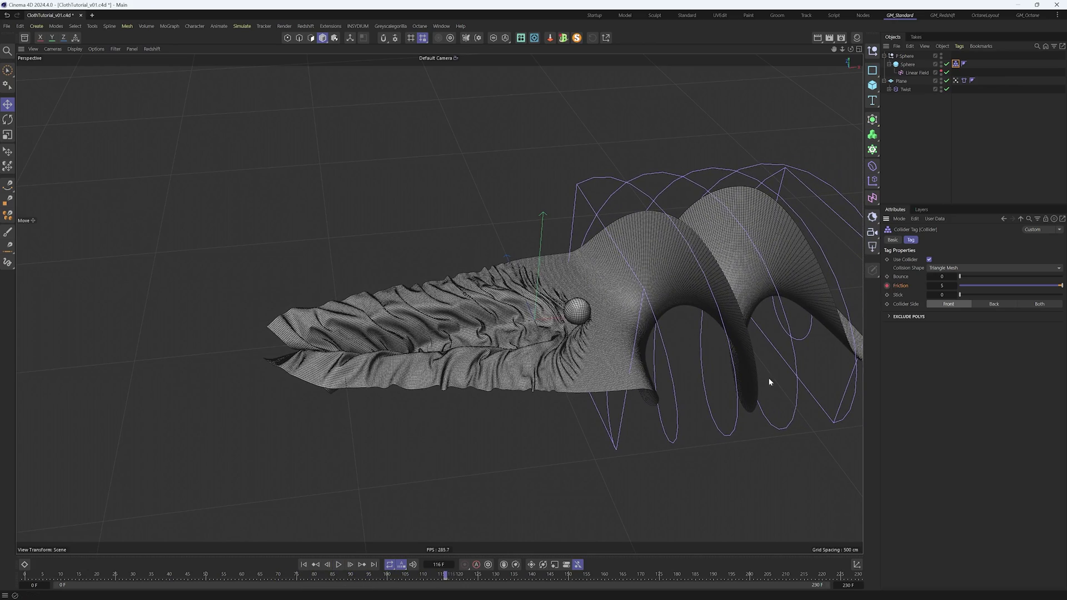
pyautogui.click(339, 565)
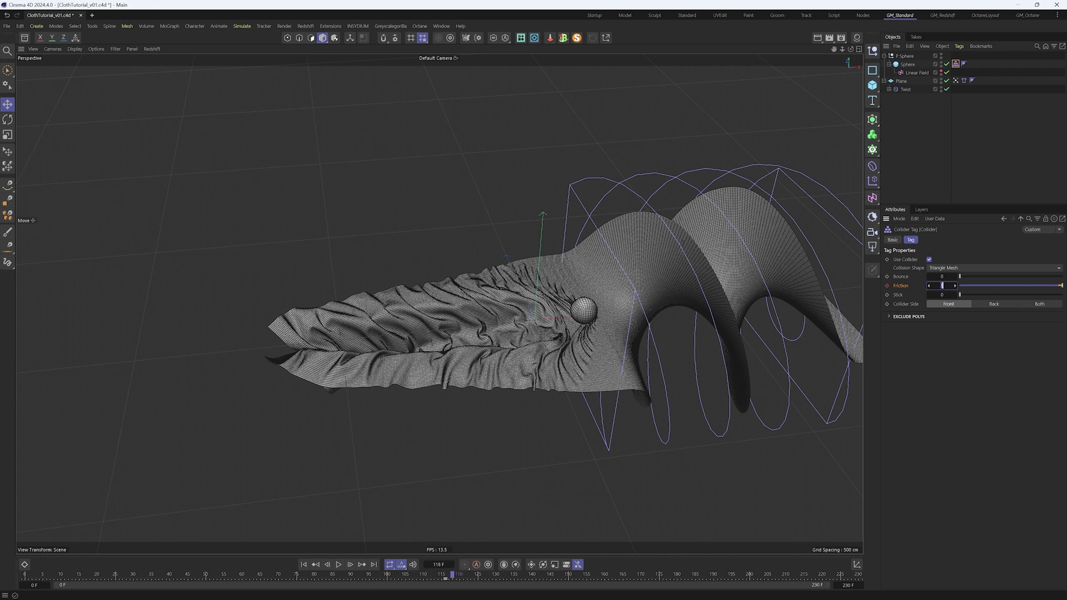
pyautogui.write('0')
pyautogui.press('Return')
pyautogui.click(887, 286)
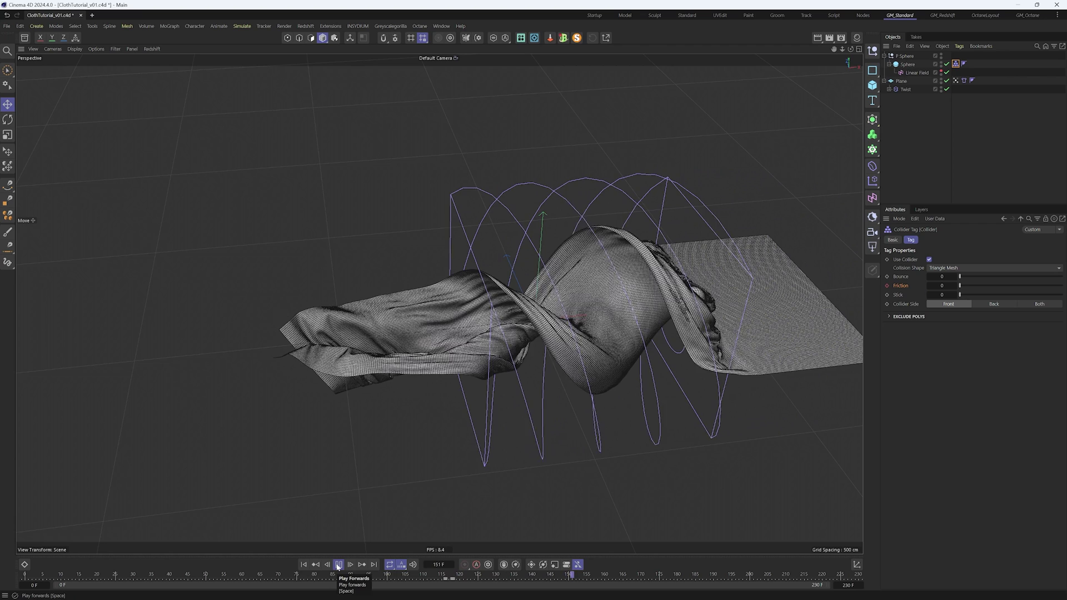
# Keyframe the Sphere collider's friction at 0 on frame 158 and at 5 on frame 166, and play on to frame 200
pyautogui.click(338, 565)
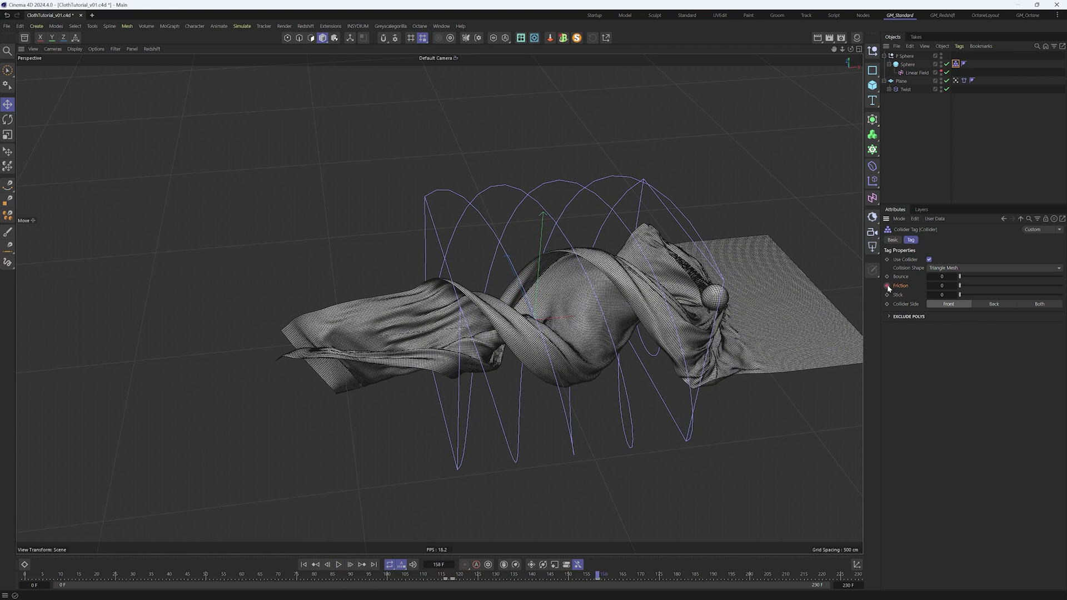
pyautogui.click(339, 565)
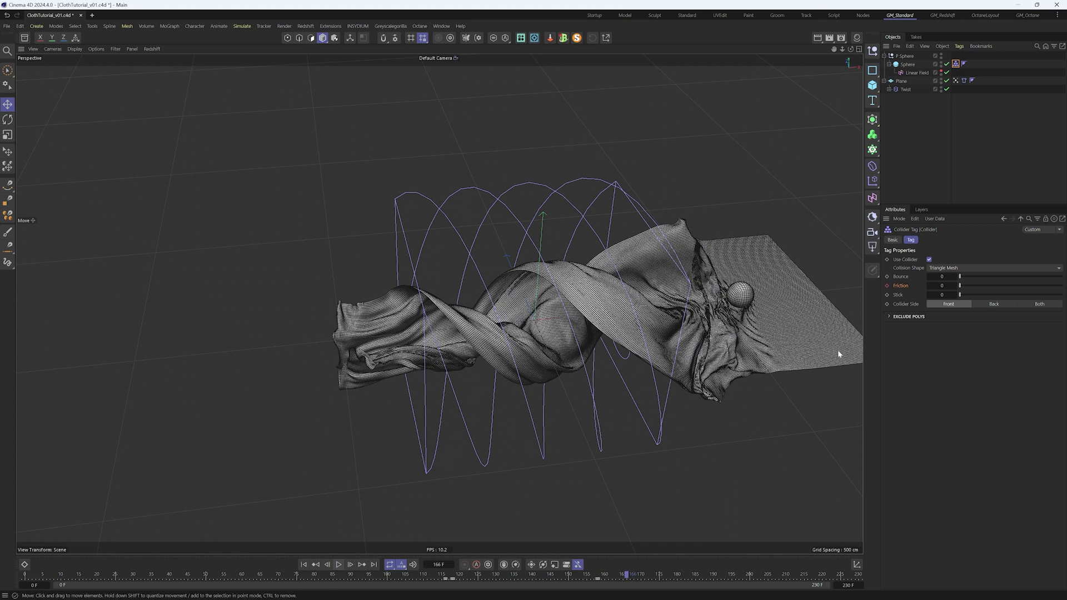
pyautogui.click(939, 285)
pyautogui.write('5')
pyautogui.press('Return')
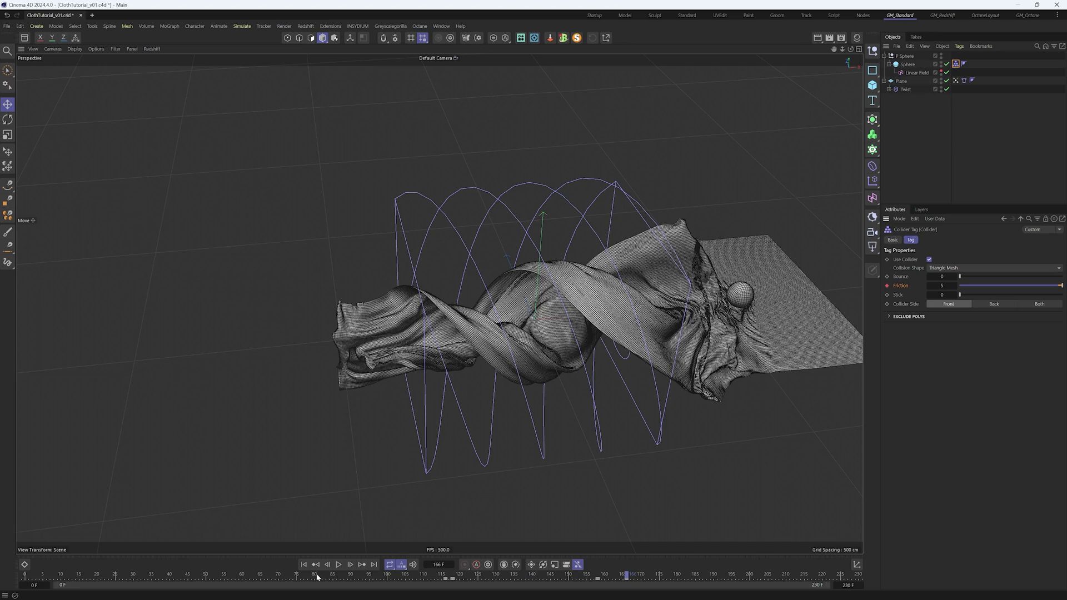
pyautogui.click(338, 564)
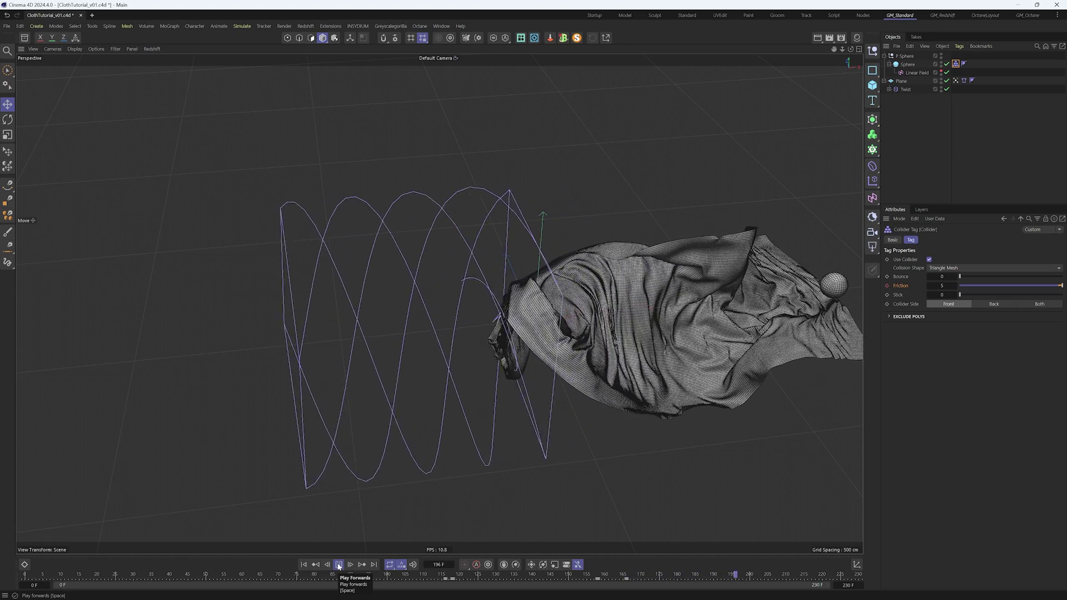
pyautogui.click(338, 564)
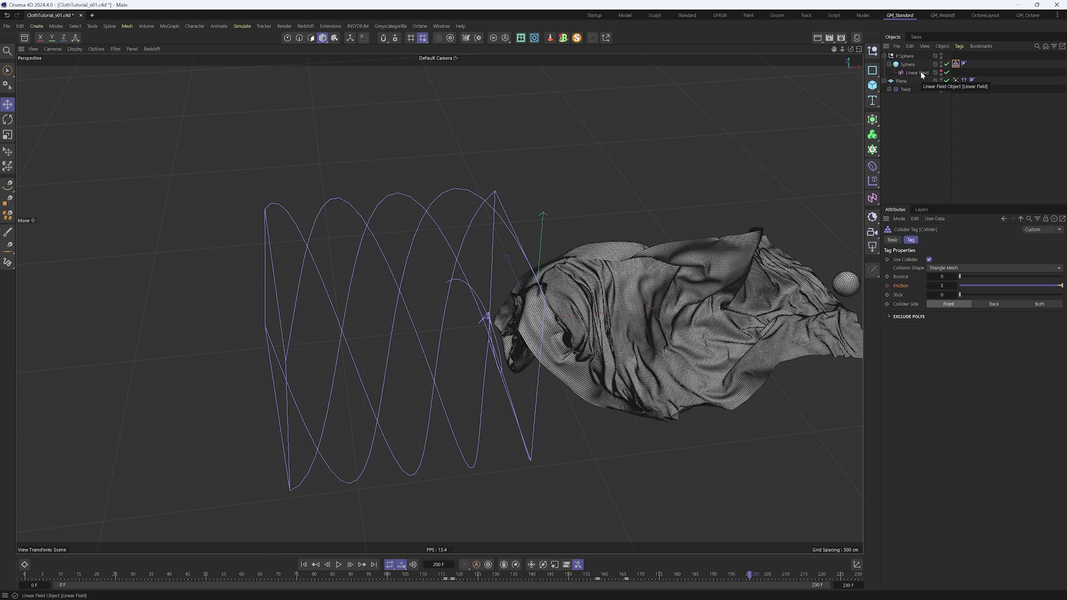
# Add a second Linear Field to the Plane's "Vertex Map activated" tag
pyautogui.click(956, 81)
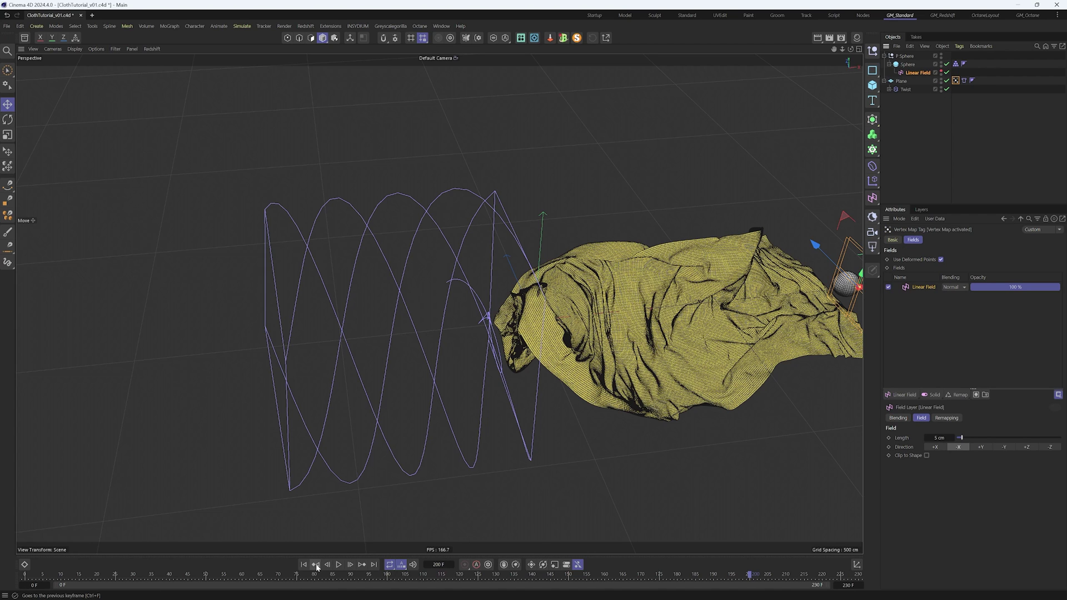
pyautogui.click(911, 396)
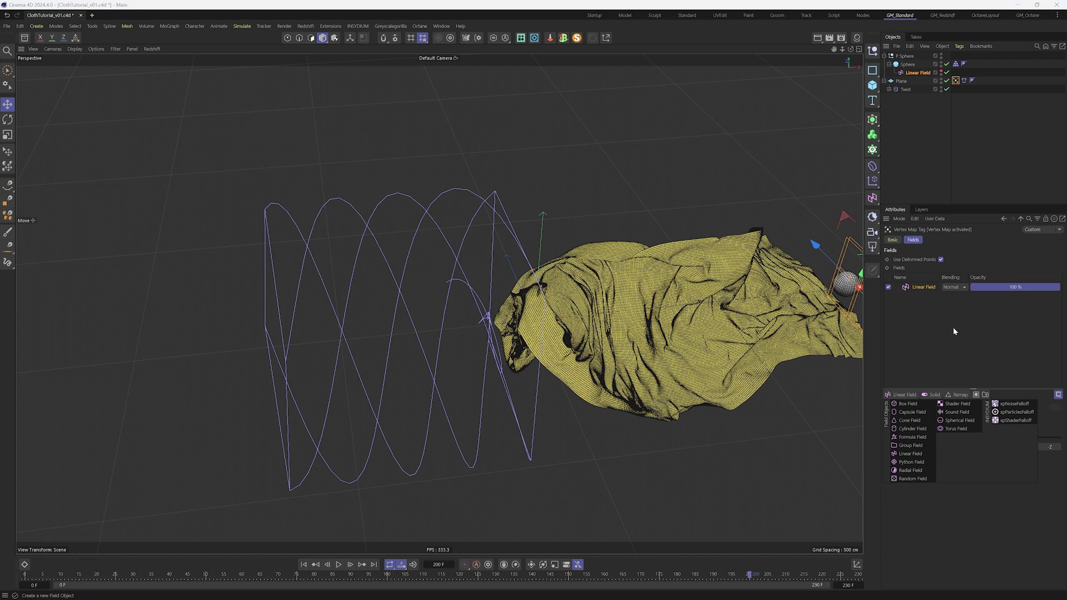
pyautogui.click(964, 64)
pyautogui.click(956, 80)
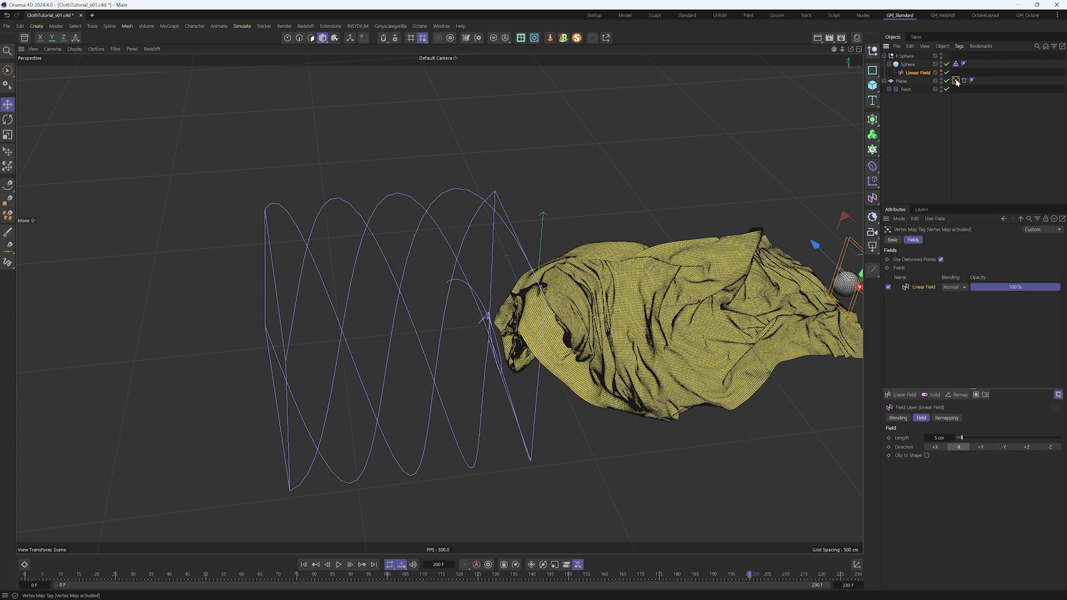
pyautogui.click(913, 396)
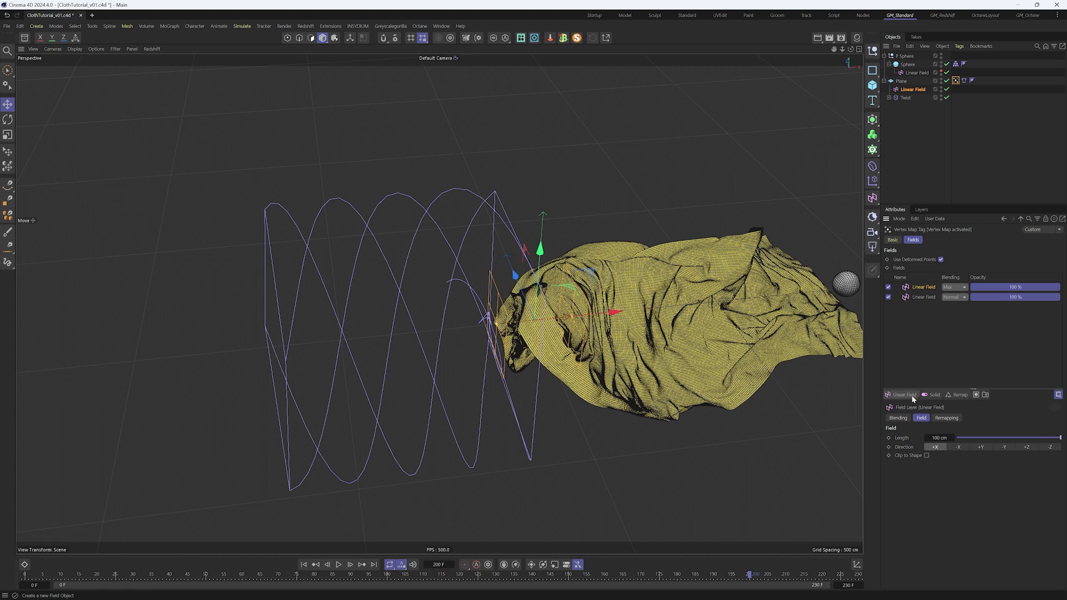
# With the simulation played to frame 75, move the new Linear Field along X to the plane's crumpled end and set its direction to -X
pyautogui.click(339, 565)
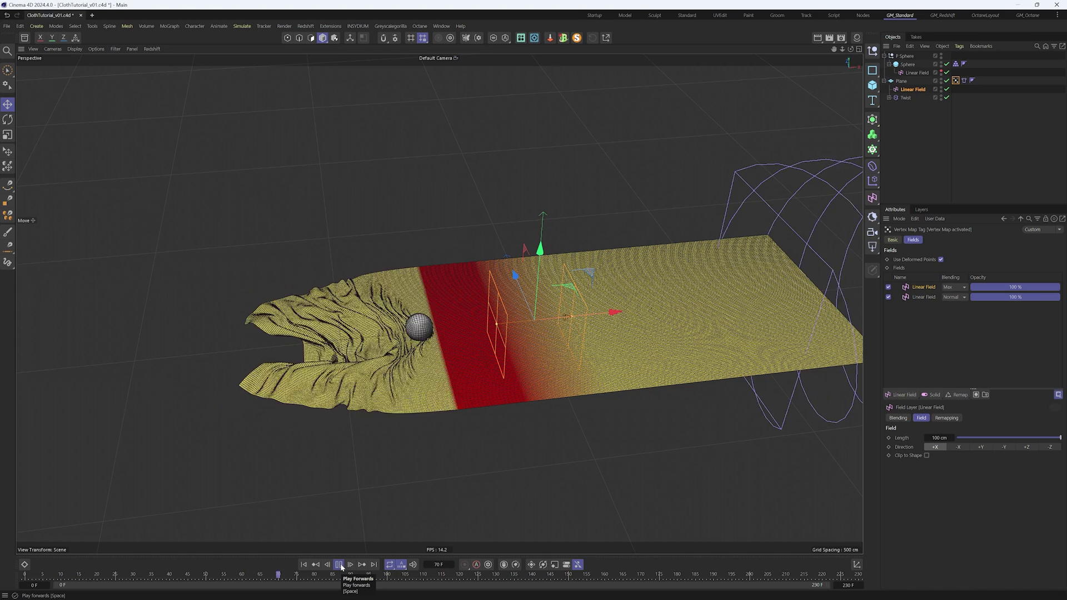
pyautogui.click(339, 564)
pyautogui.moveTo(614, 312); pyautogui.dragTo(362, 330)
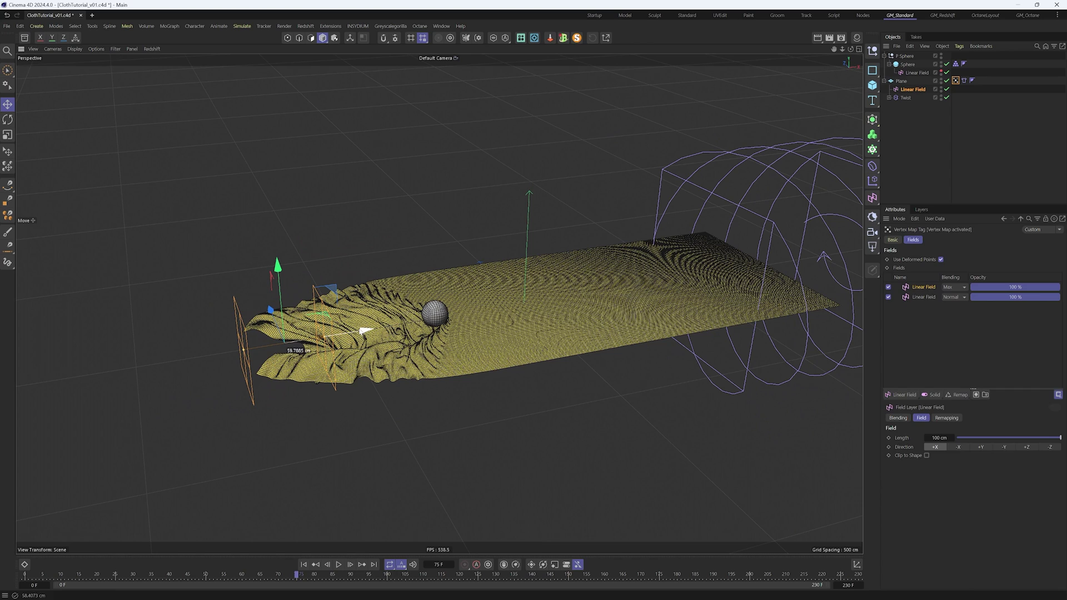
pyautogui.click(912, 89)
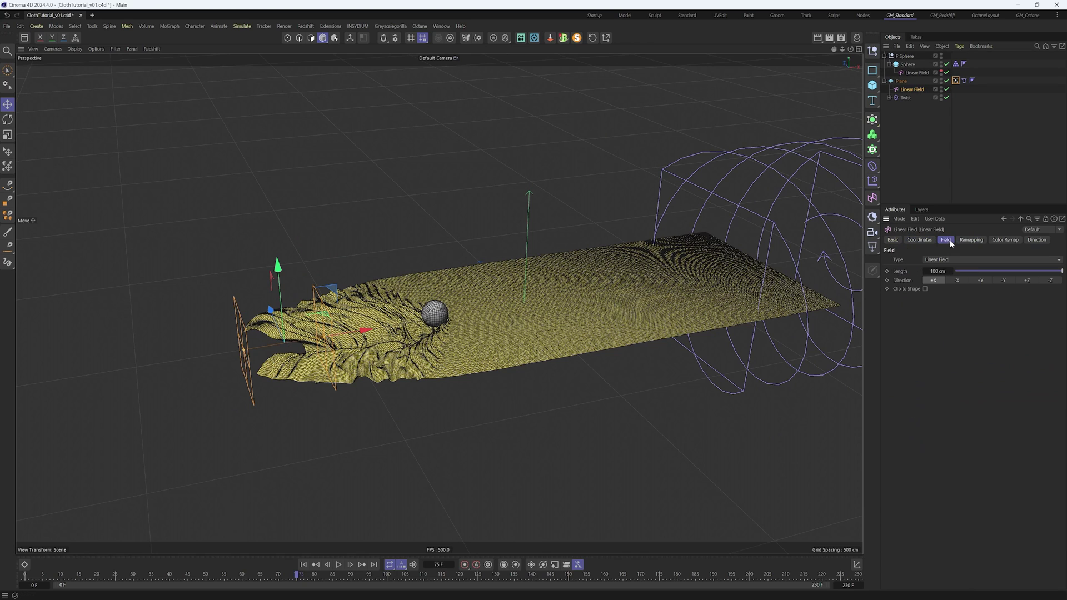
pyautogui.click(959, 281)
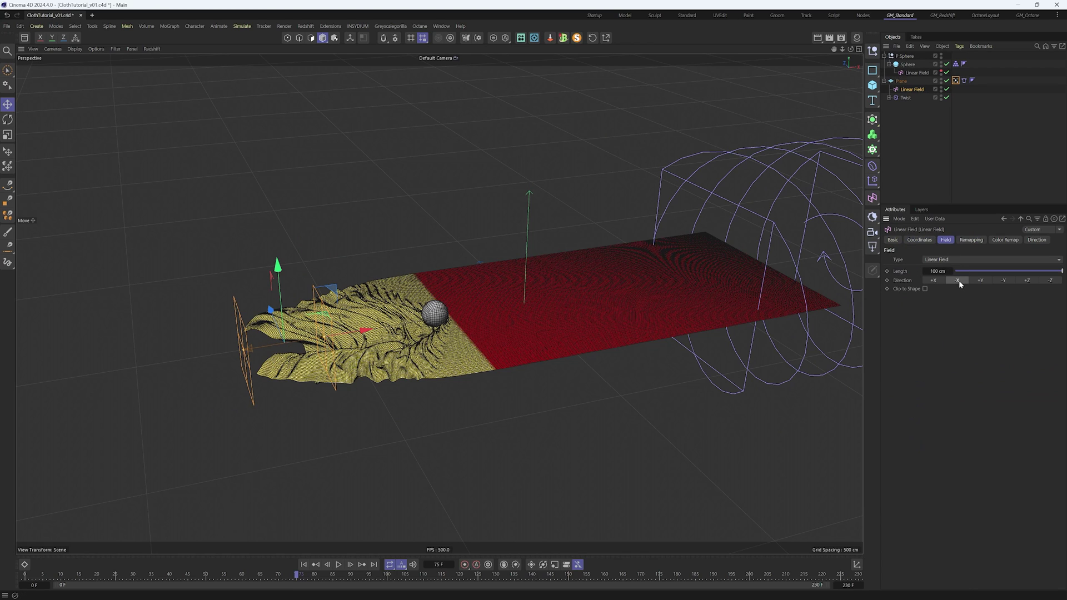
# Set the second Linear Field's blending to Subtract in the Plane's "Vertex Map activated" tag
pyautogui.click(956, 80)
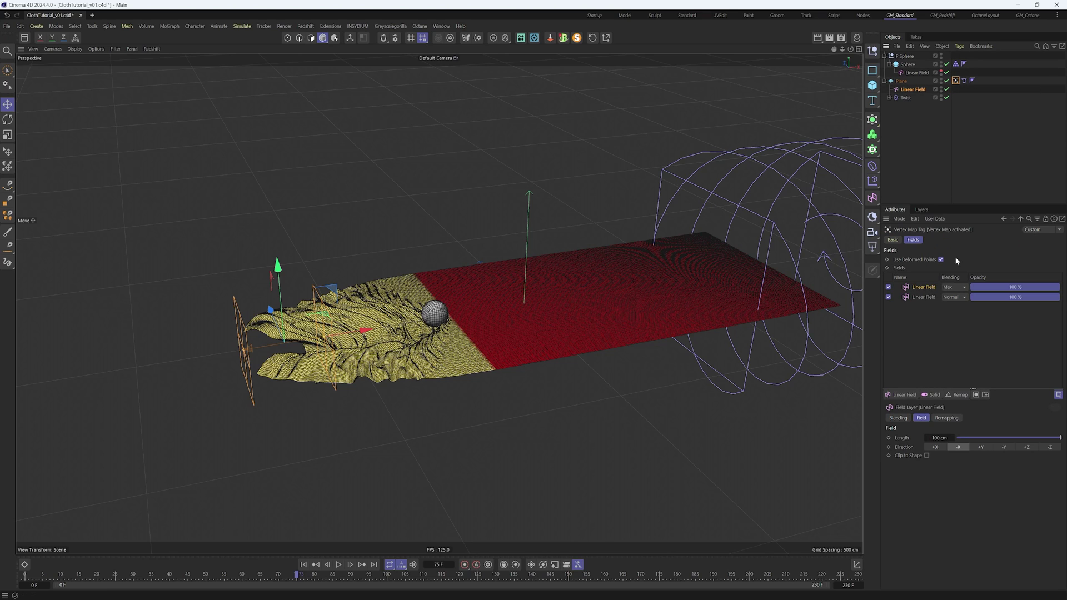
pyautogui.click(955, 287)
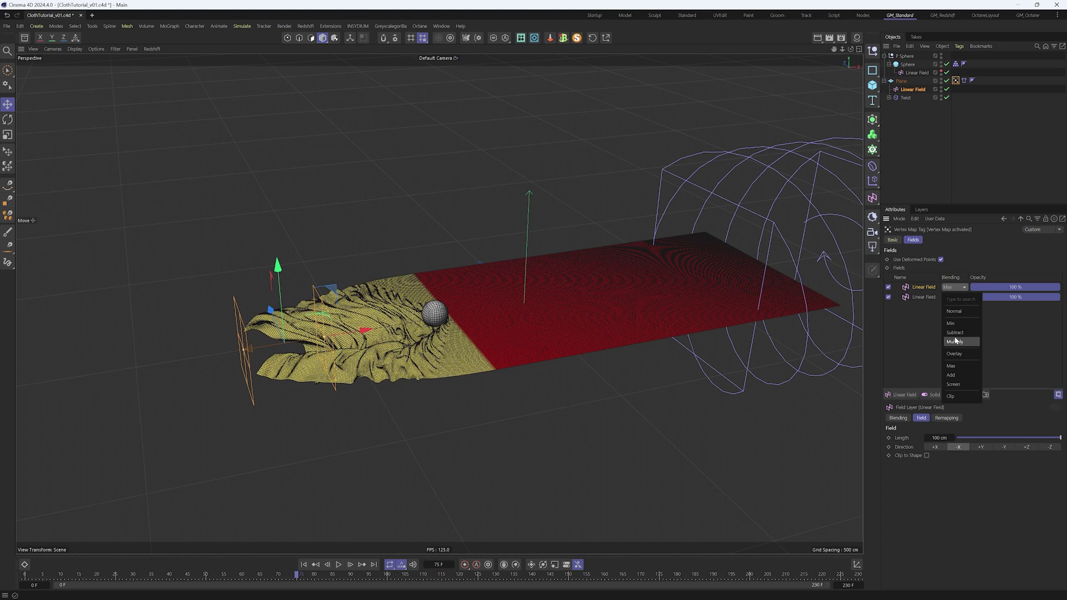
pyautogui.click(955, 333)
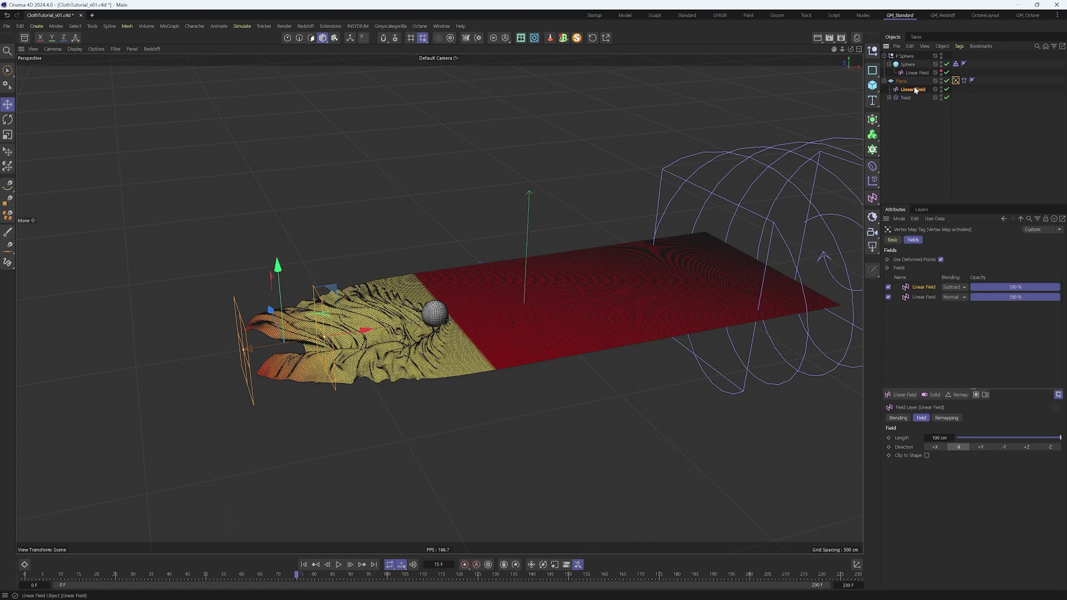
# Parent the subtracting Linear Field under the Sphere and play the simulation on to frame 97
pyautogui.moveTo(914, 89); pyautogui.dragTo(917, 77)
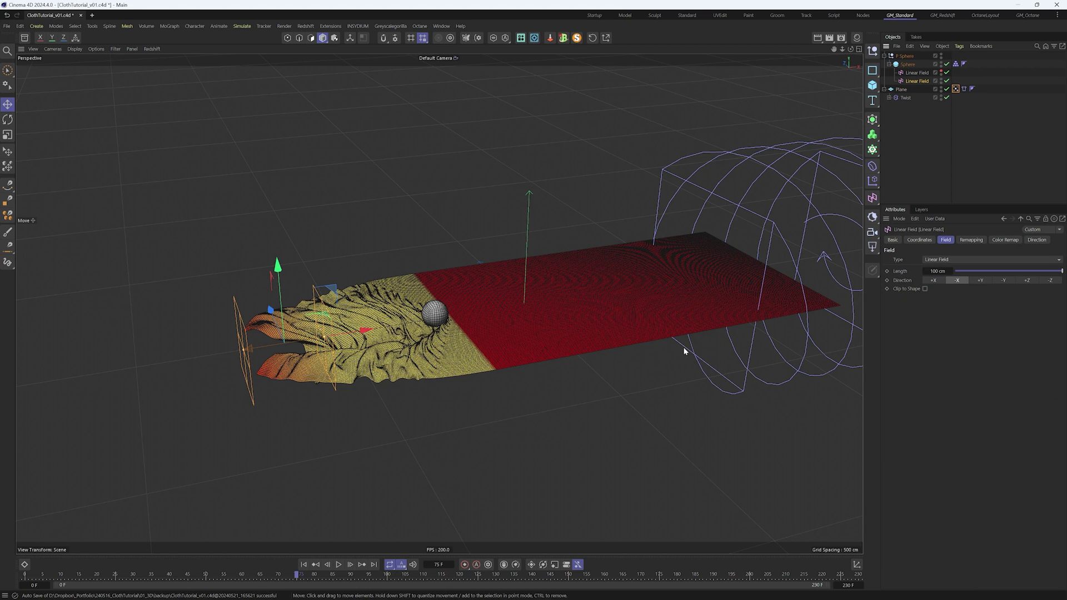
pyautogui.click(338, 565)
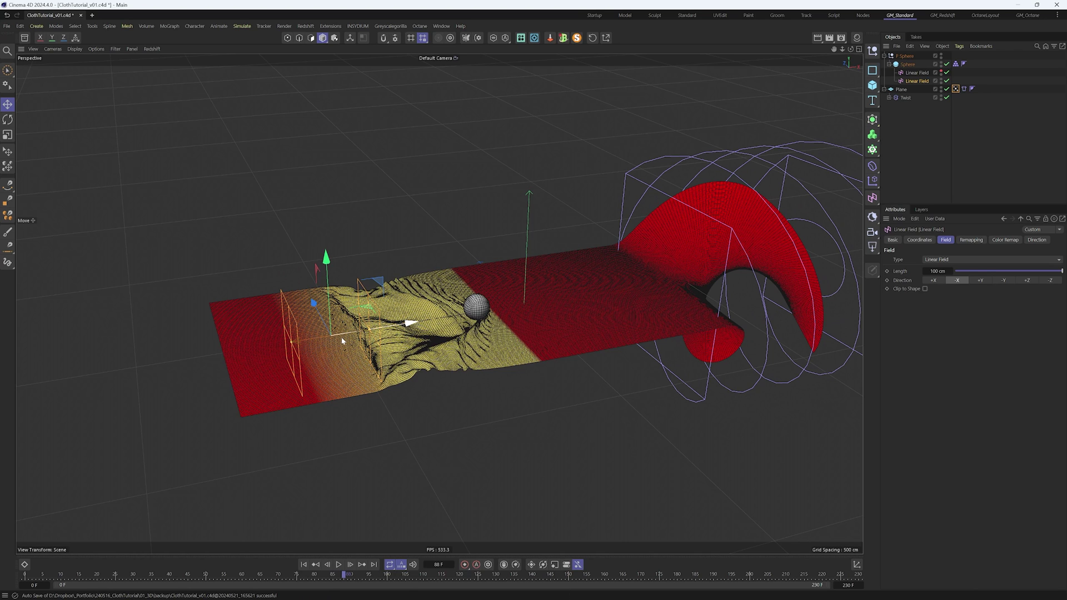
pyautogui.click(339, 565)
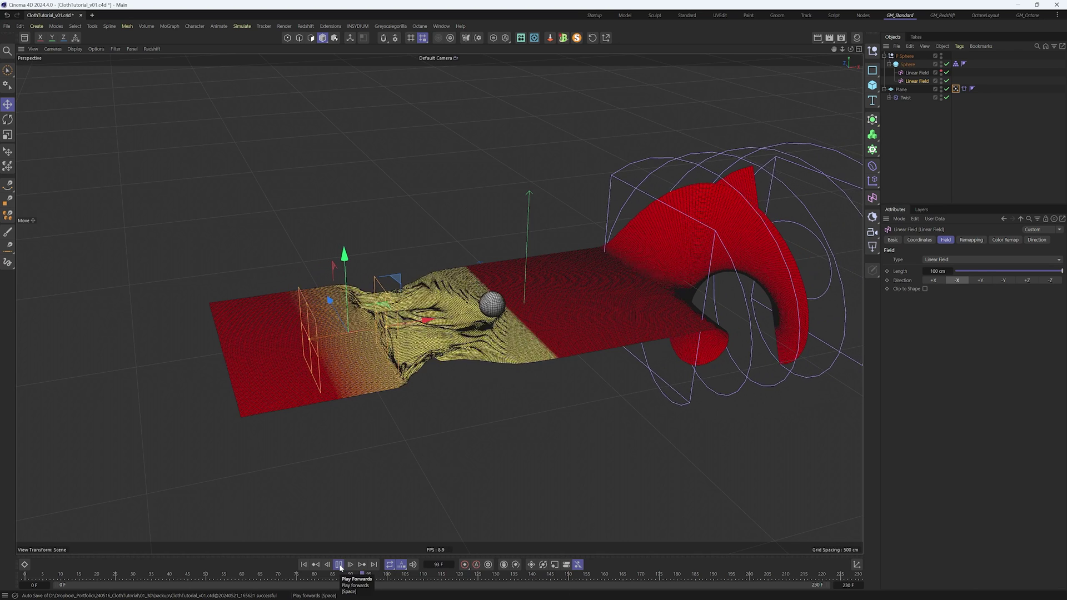
pyautogui.click(339, 565)
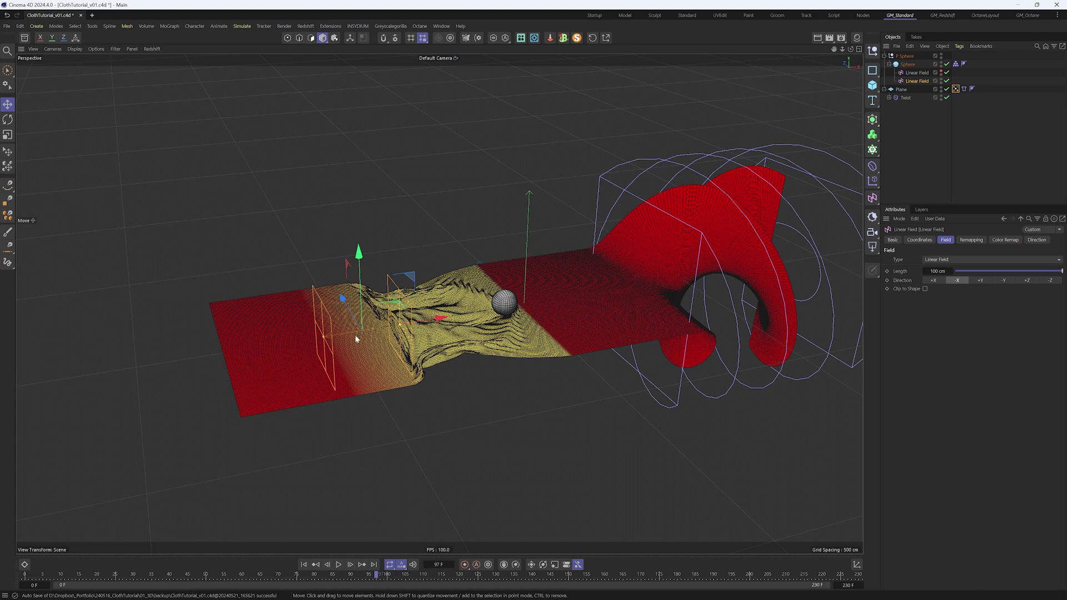
# Set the remapping strength of the subtracting Linear Field to 0.7 % in the "Vertex Map activated" tag
pyautogui.click(956, 89)
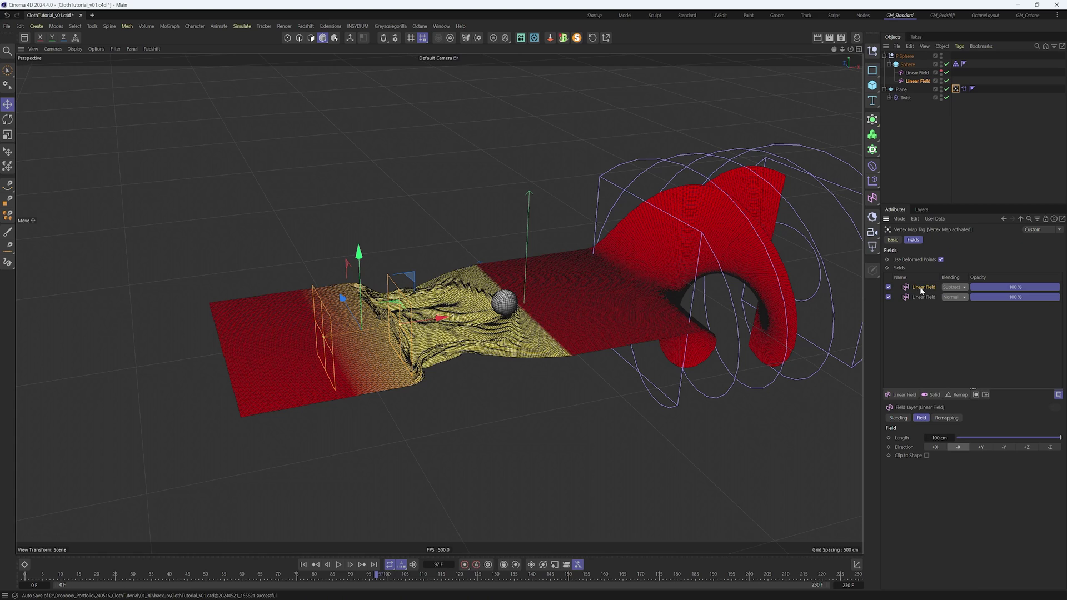
pyautogui.click(953, 419)
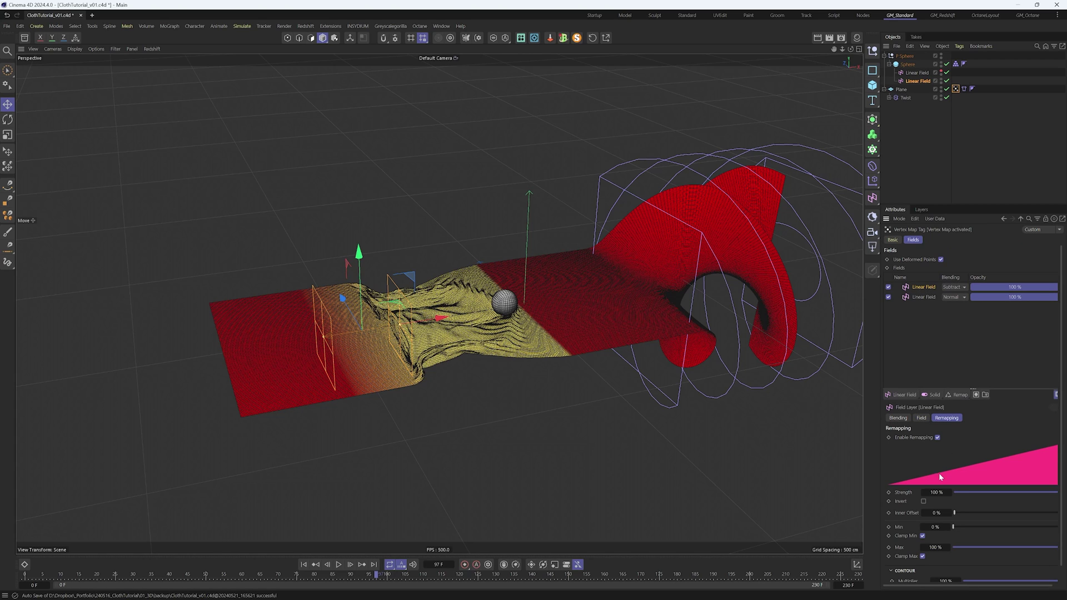
pyautogui.click(937, 492)
pyautogui.press('BackSpace')
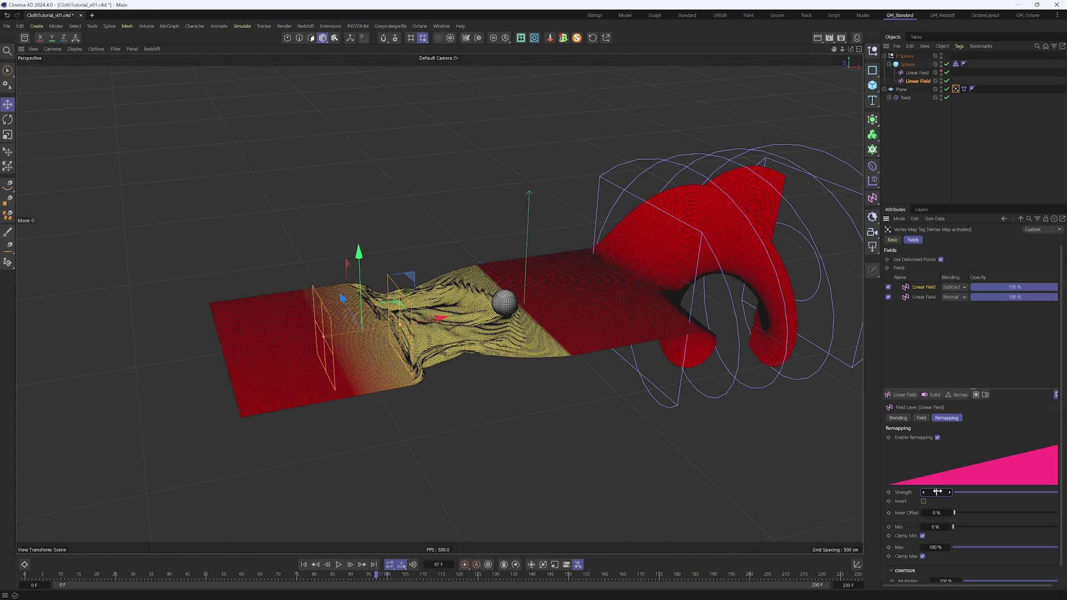
pyautogui.write('0')
pyautogui.press('Return')
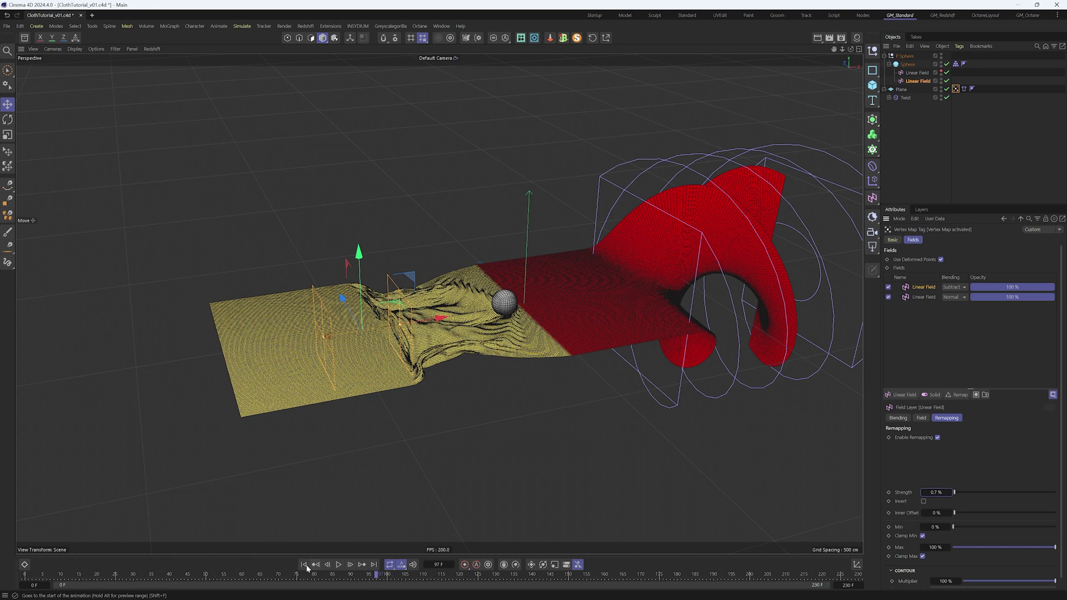
# Play the simulation on to frame 204 and examine the cloth surface close up
pyautogui.click(338, 564)
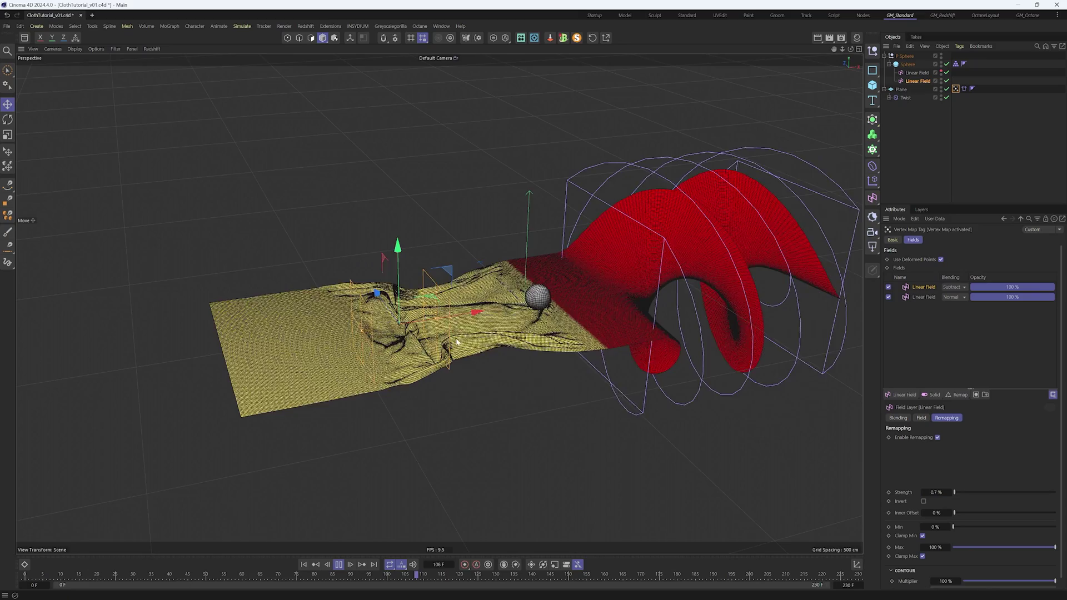
pyautogui.keyDown('alt'); pyautogui.moveTo(470, 329); pyautogui.dragTo(429, 324); pyautogui.keyUp('alt')
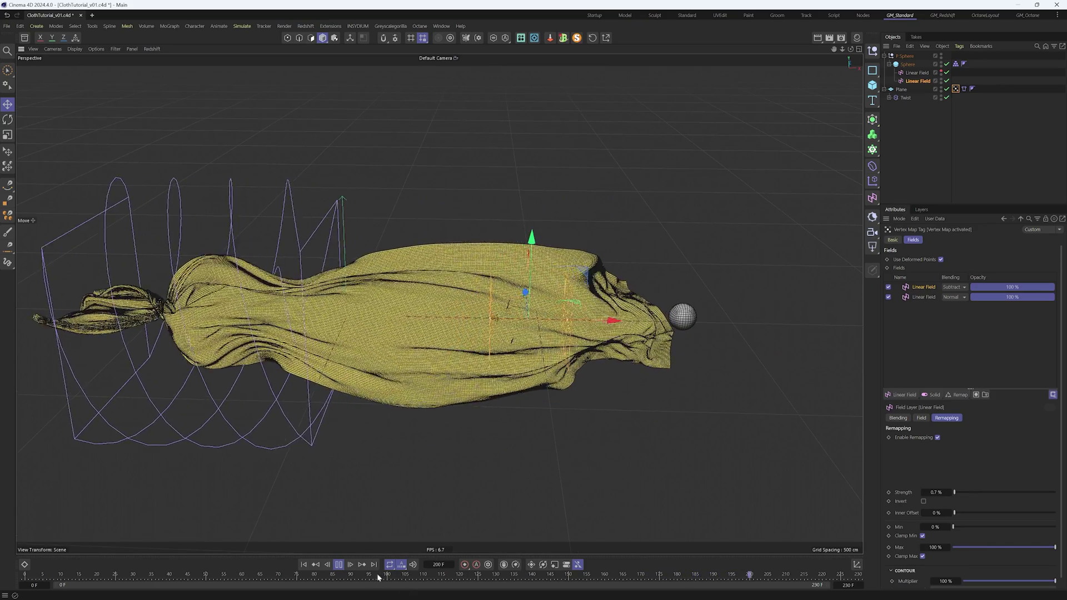
pyautogui.click(338, 565)
pyautogui.scroll(10, 516, 302)
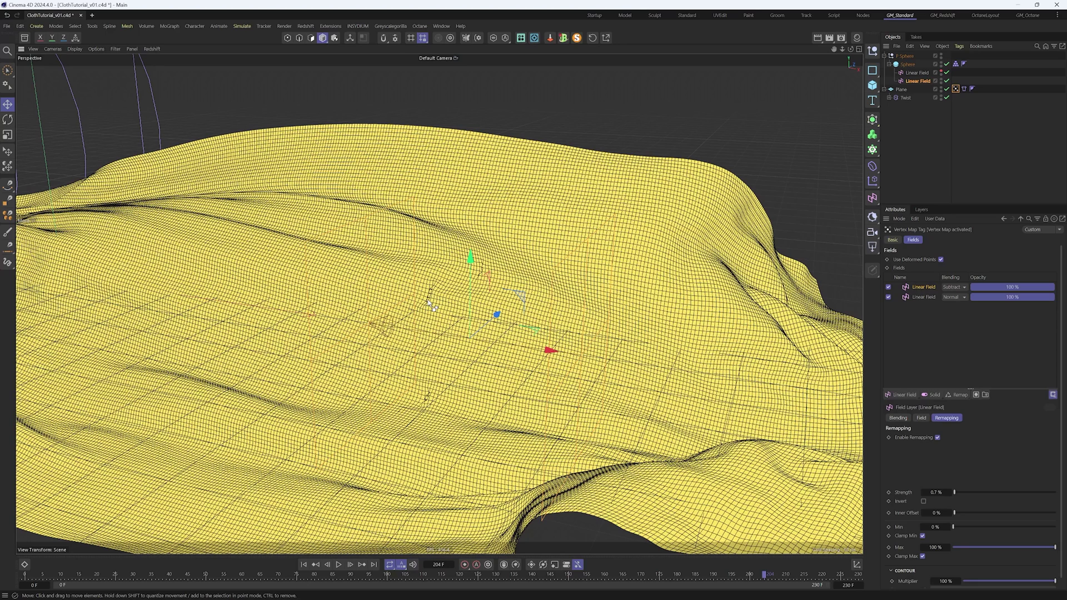
# In the project's simulation settings, set substeps to 40, damping to 5 % and collision passes to 4
pyautogui.hotkey('ctrl', 'd')
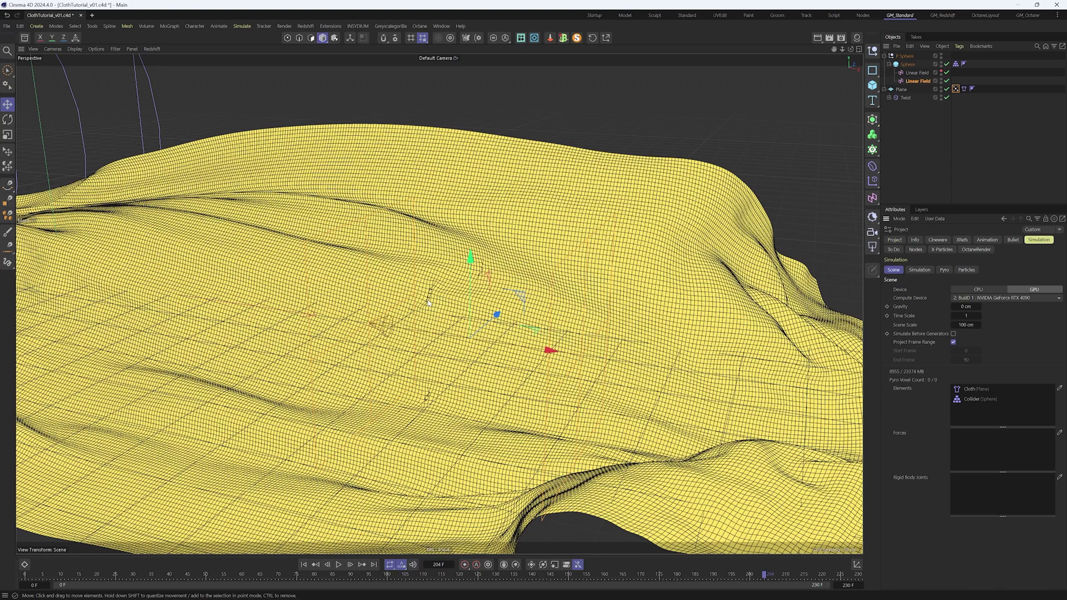
pyautogui.click(919, 270)
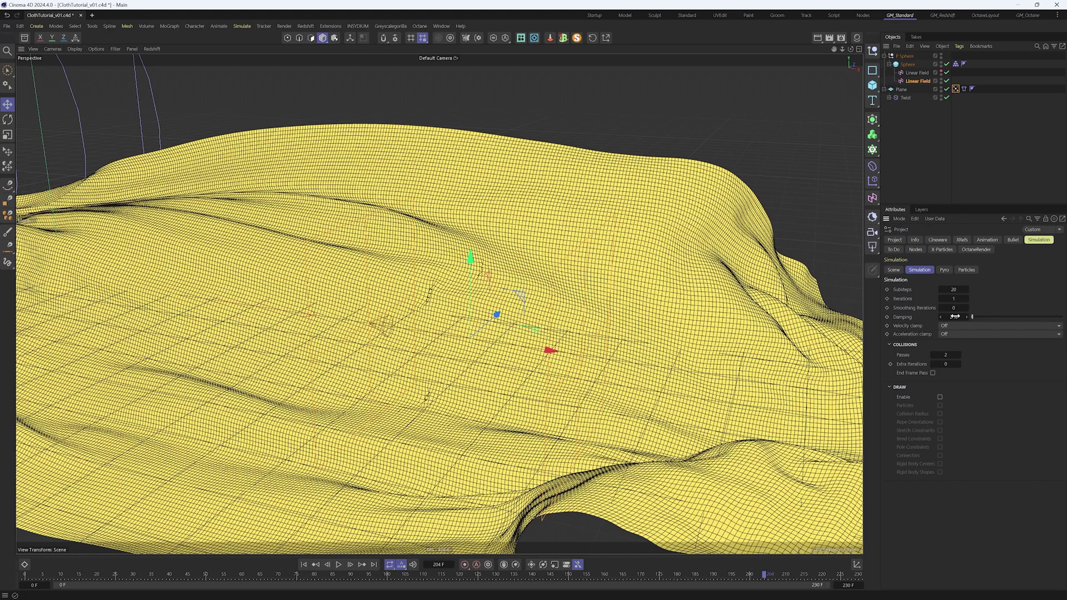
pyautogui.click(954, 289)
pyautogui.click(956, 314)
pyautogui.write('5')
pyautogui.press('Return')
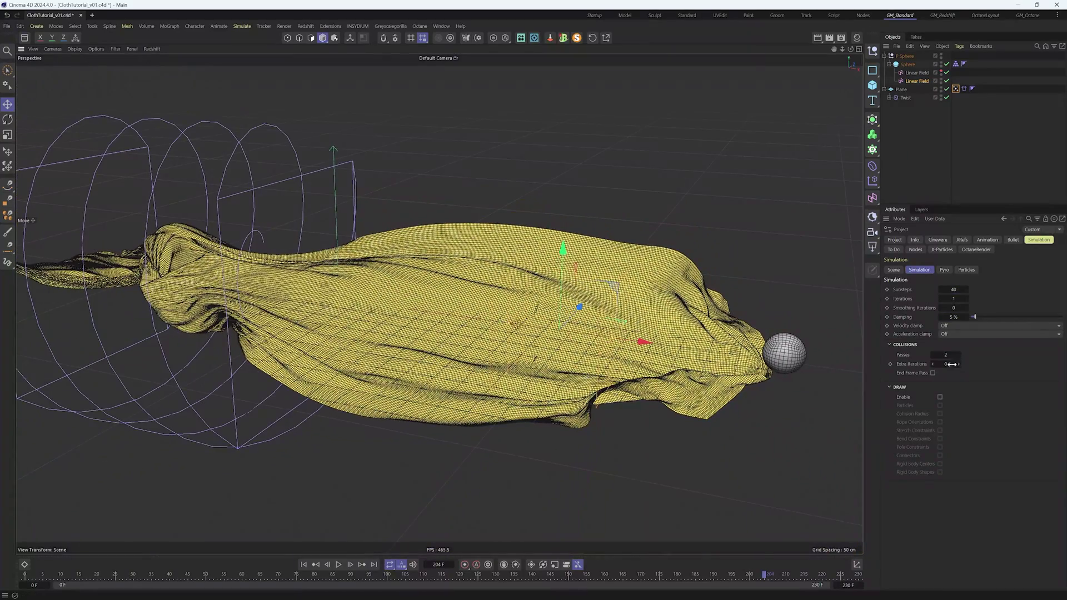
pyautogui.click(951, 355)
pyautogui.write('4')
pyautogui.press('Return')
# Replay the simulation from the start to frame 184 and inspect the twisted cloth around the sphere
pyautogui.hotkey('shift', 'f')
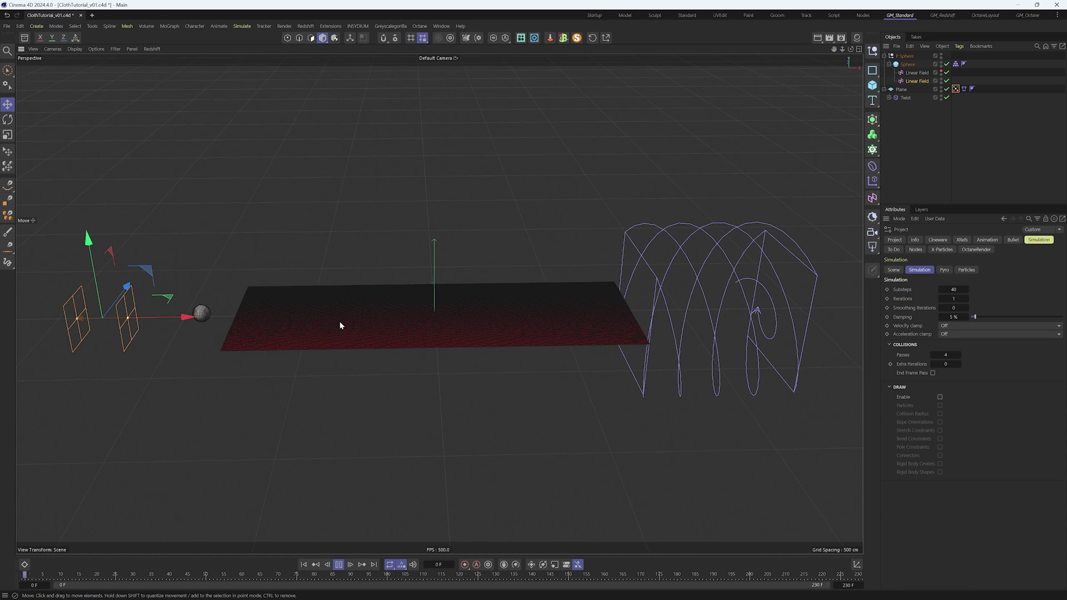
pyautogui.press('F8')
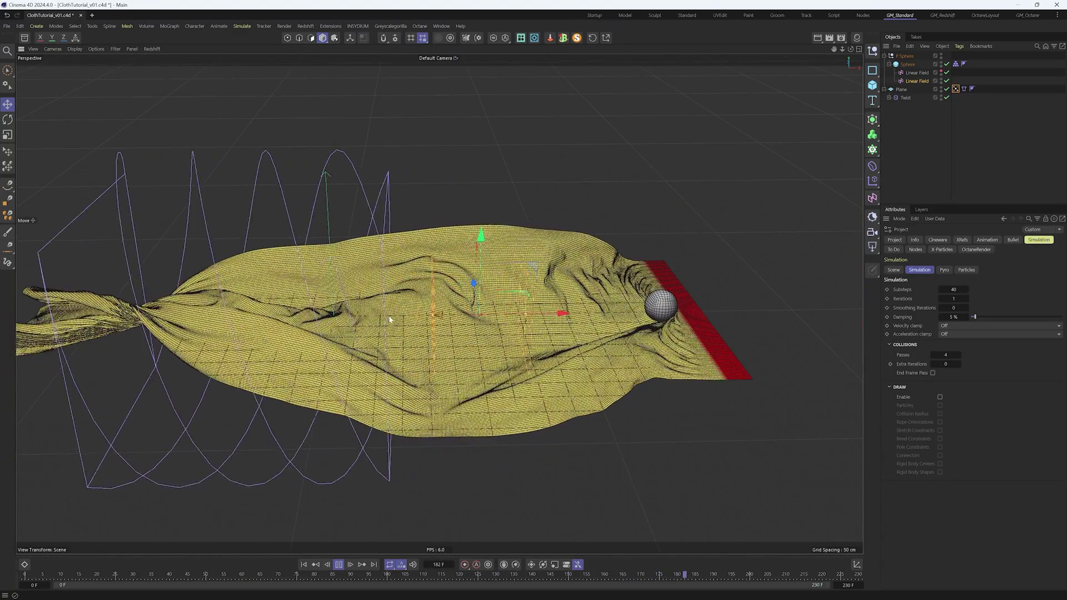
pyautogui.press('F8')
pyautogui.keyDown('alt'); pyautogui.moveTo(525, 313); pyautogui.dragTo(561, 314); pyautogui.keyUp('alt')
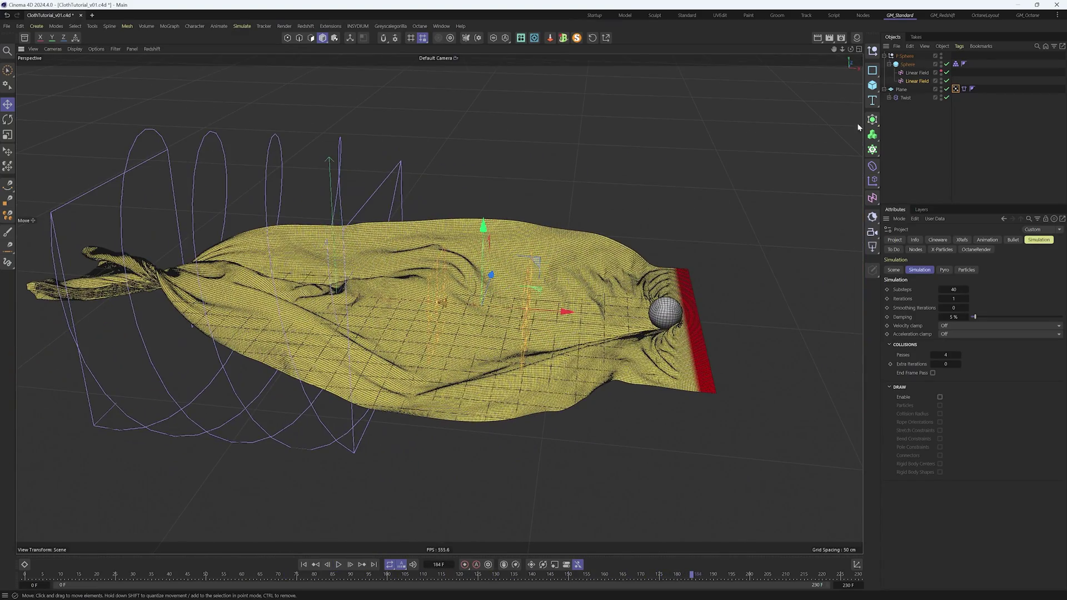
# Set the surface Bendiness of the Plane's Cloth tag to 500
pyautogui.click(964, 89)
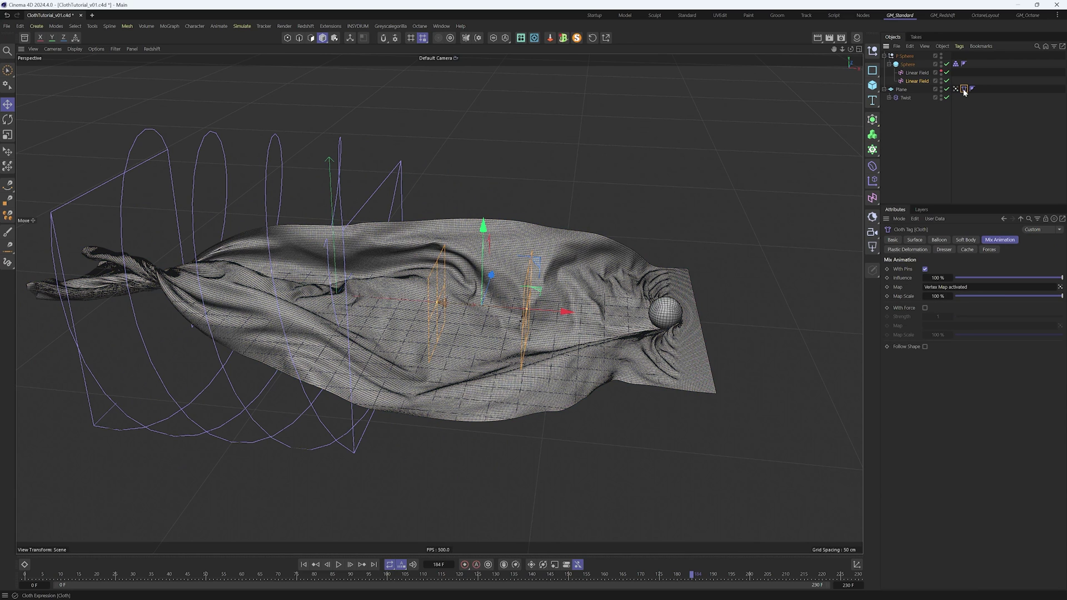
pyautogui.click(921, 241)
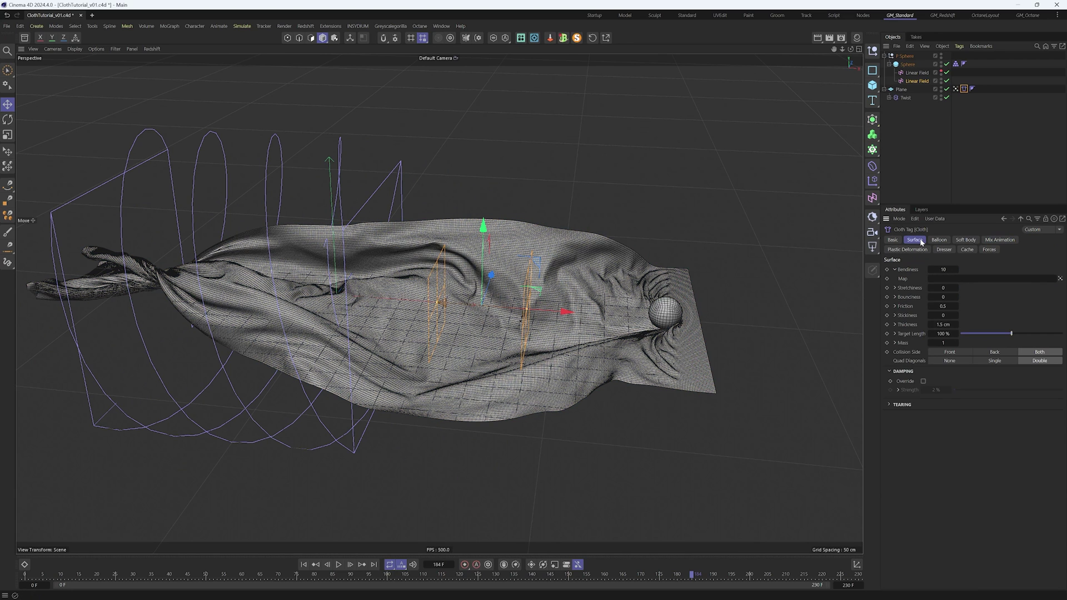
pyautogui.click(951, 269)
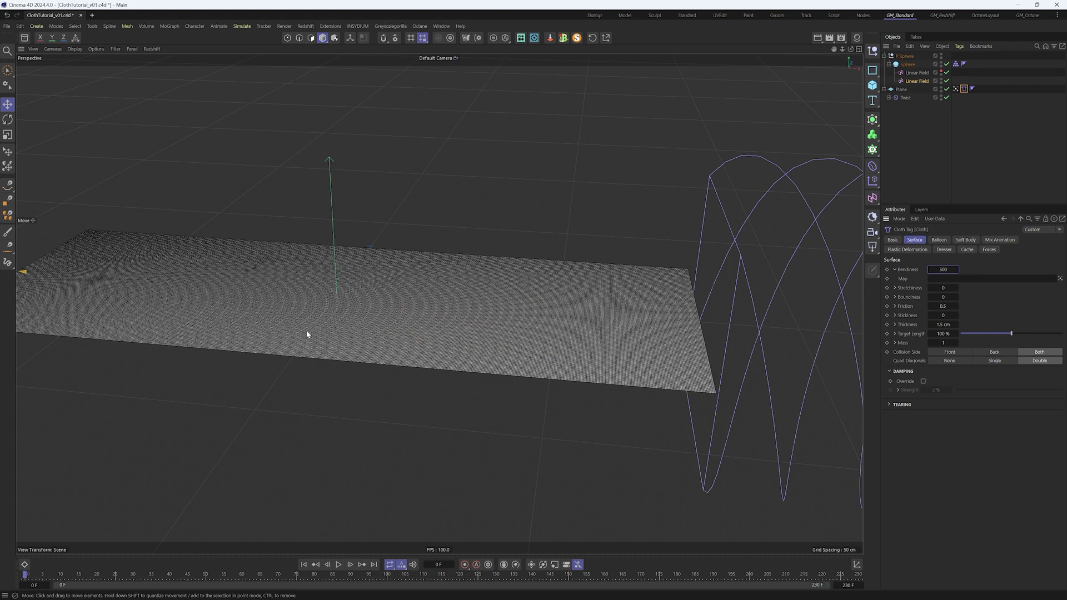
# Replay the simulation, examine the cloth folds behind the sphere, and stop at frame 93
pyautogui.keyDown('alt'); pyautogui.moveTo(195, 305); pyautogui.dragTo(474, 350, button='middle'); pyautogui.keyUp('alt')
pyautogui.click(338, 565)
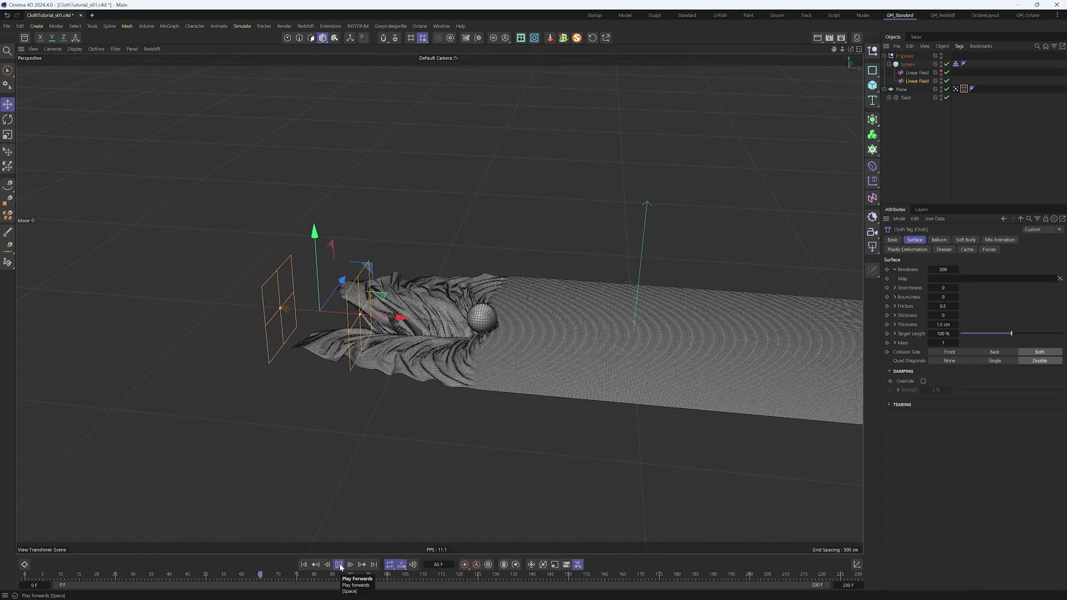
pyautogui.keyDown('alt'); pyautogui.moveTo(554, 334); pyautogui.dragTo(623, 327); pyautogui.keyUp('alt')
pyautogui.keyDown('alt'); pyautogui.moveTo(623, 327); pyautogui.dragTo(357, 343, button='middle'); pyautogui.keyUp('alt')
pyautogui.scroll(2, 356, 342)
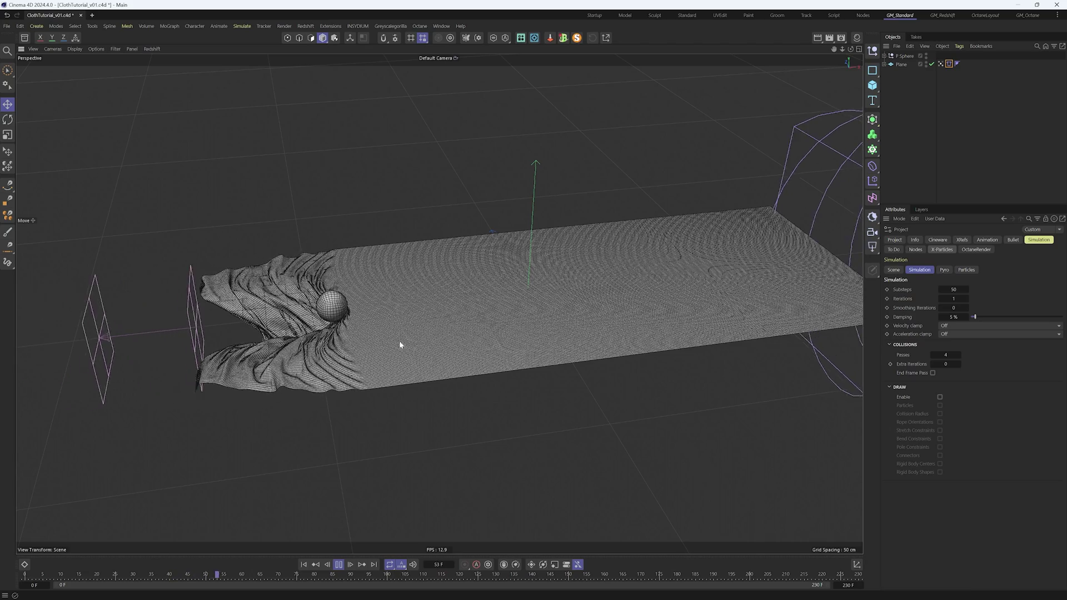
pyautogui.keyDown('alt'); pyautogui.moveTo(307, 331); pyautogui.dragTo(365, 329, button='right'); pyautogui.keyUp('alt')
pyautogui.keyDown('alt'); pyautogui.moveTo(355, 325); pyautogui.dragTo(369, 319); pyautogui.keyUp('alt')
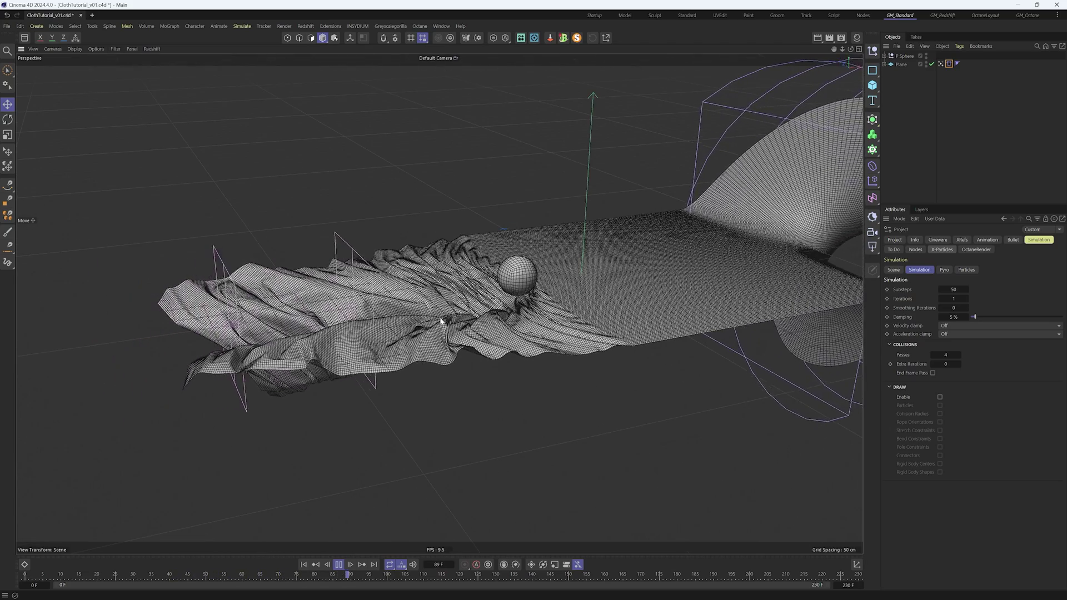
pyautogui.press('F8')
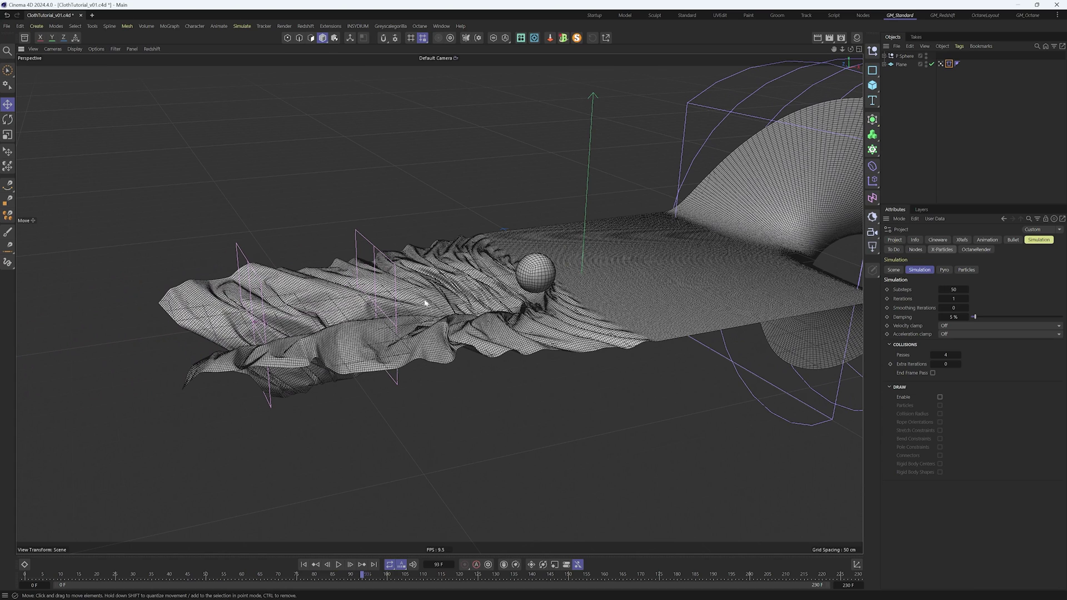
# Add a Turbulence force to the scene and give it a Linear Field
pyautogui.hotkey('shift', 'c')
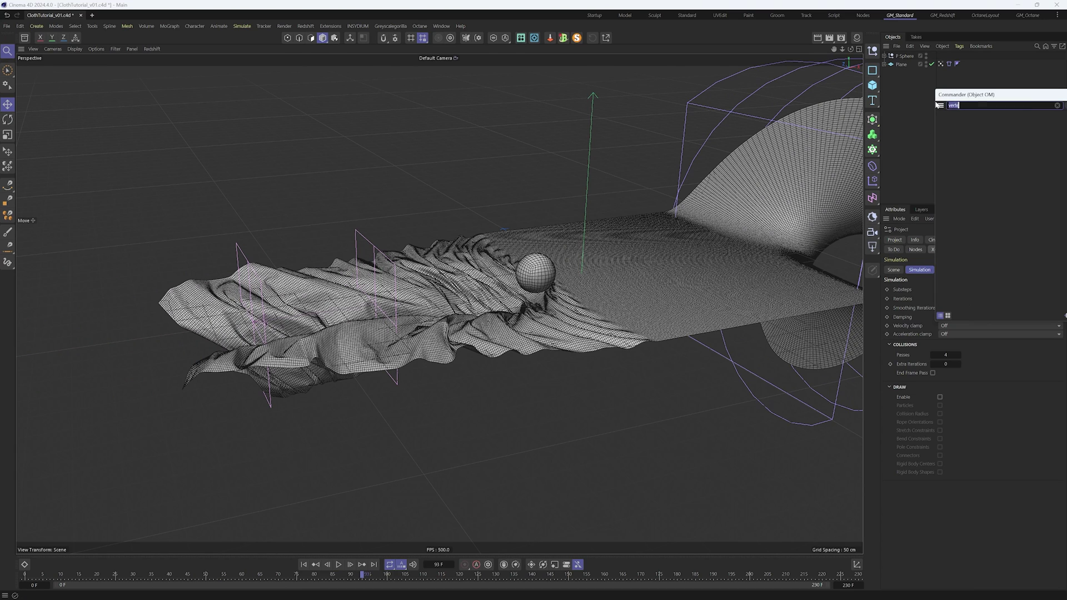
pyautogui.write('t')
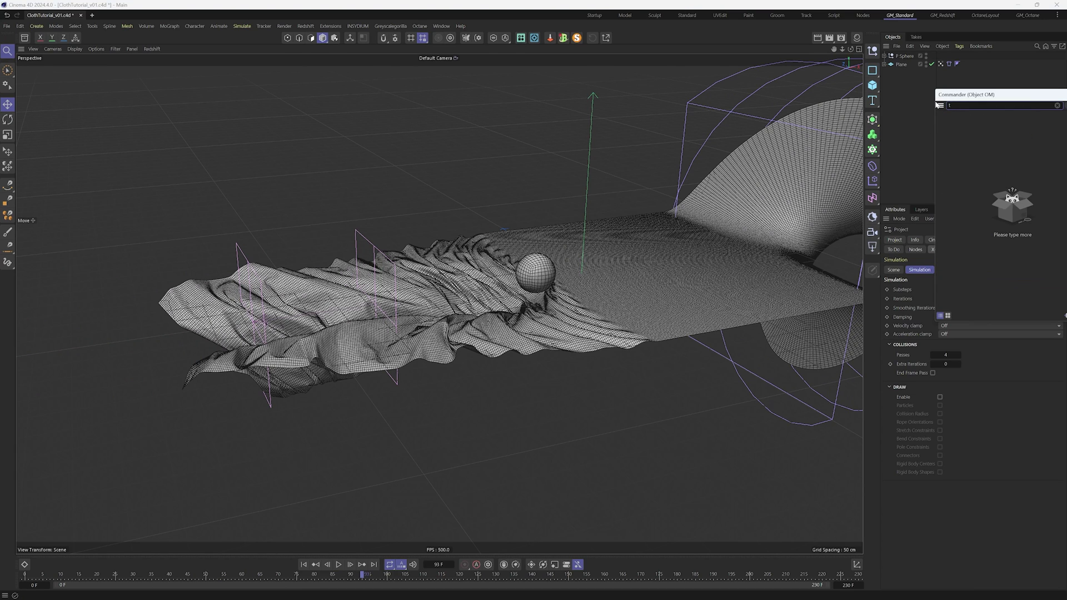
pyautogui.write('y')
pyautogui.write('rb')
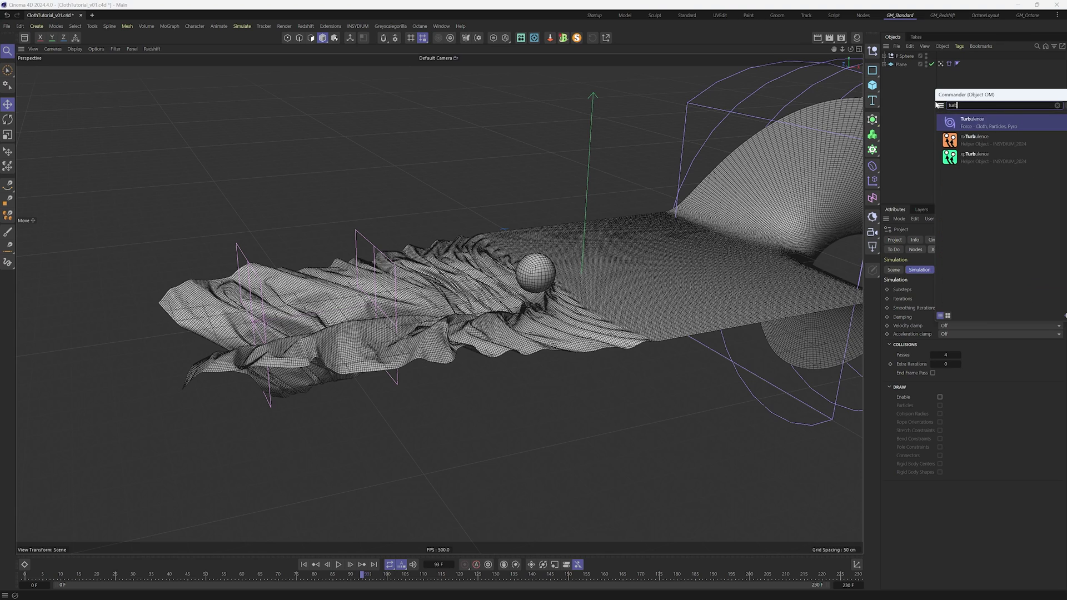
pyautogui.click(1002, 118)
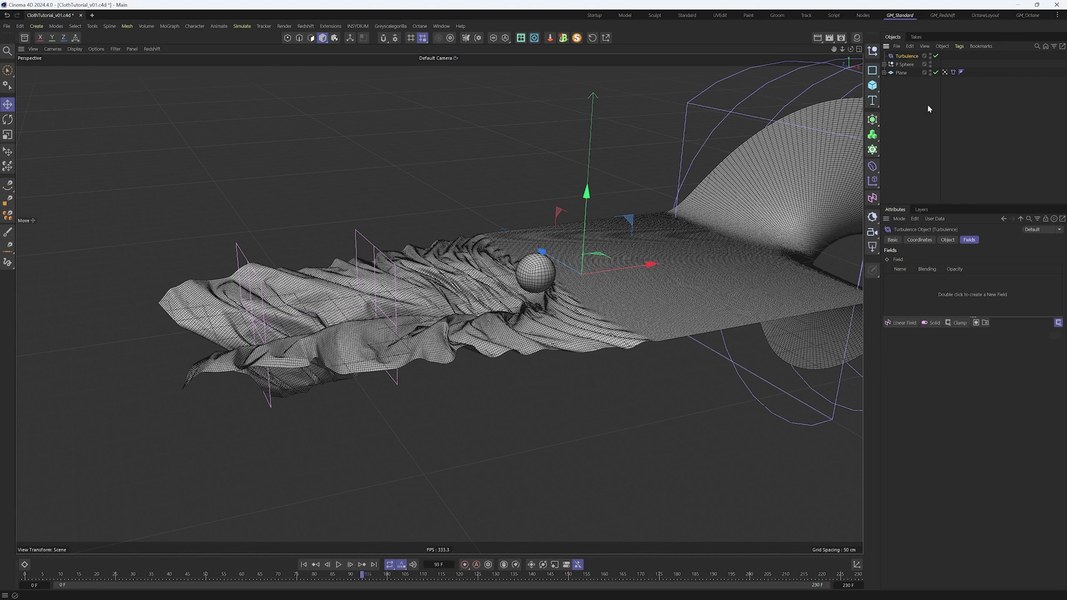
pyautogui.click(906, 325)
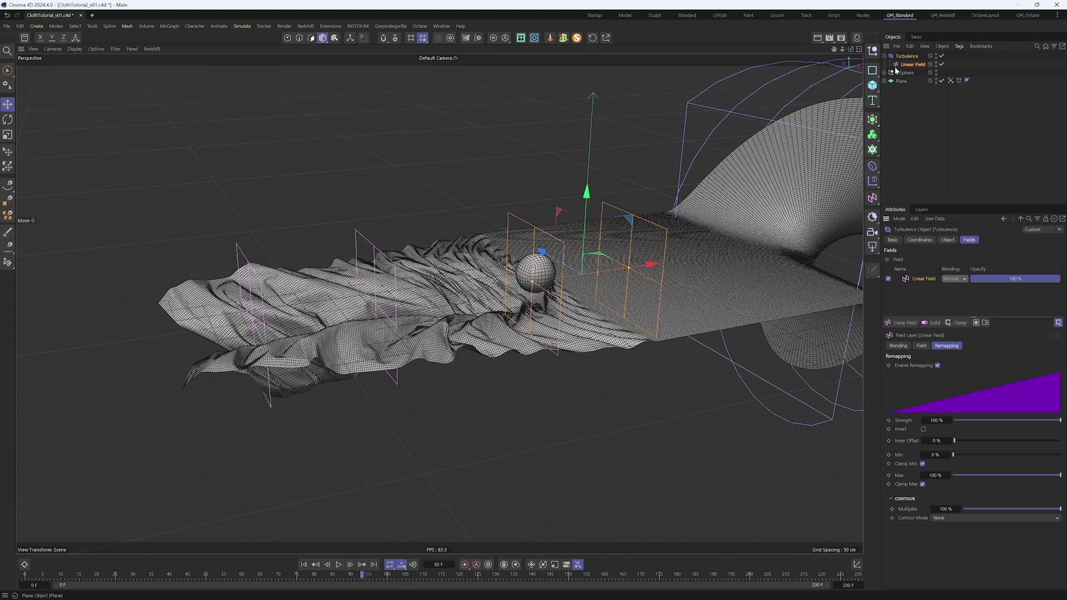
# Set the Turbulence's Linear Field direction to -X and move it along X onto the crumpled cloth behind the sphere
pyautogui.doubleClick(924, 279)
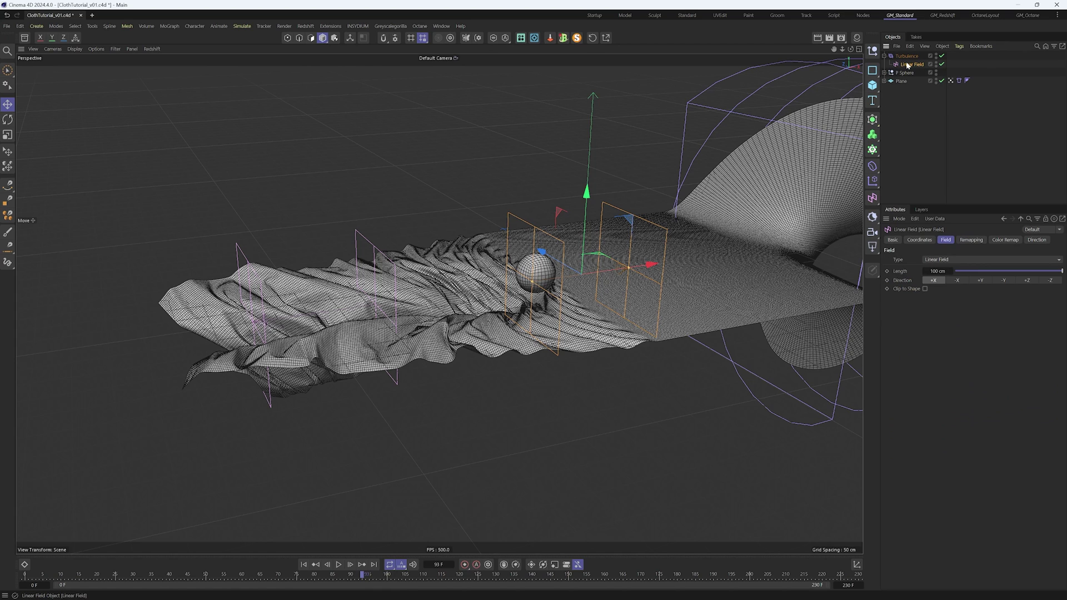
pyautogui.click(958, 281)
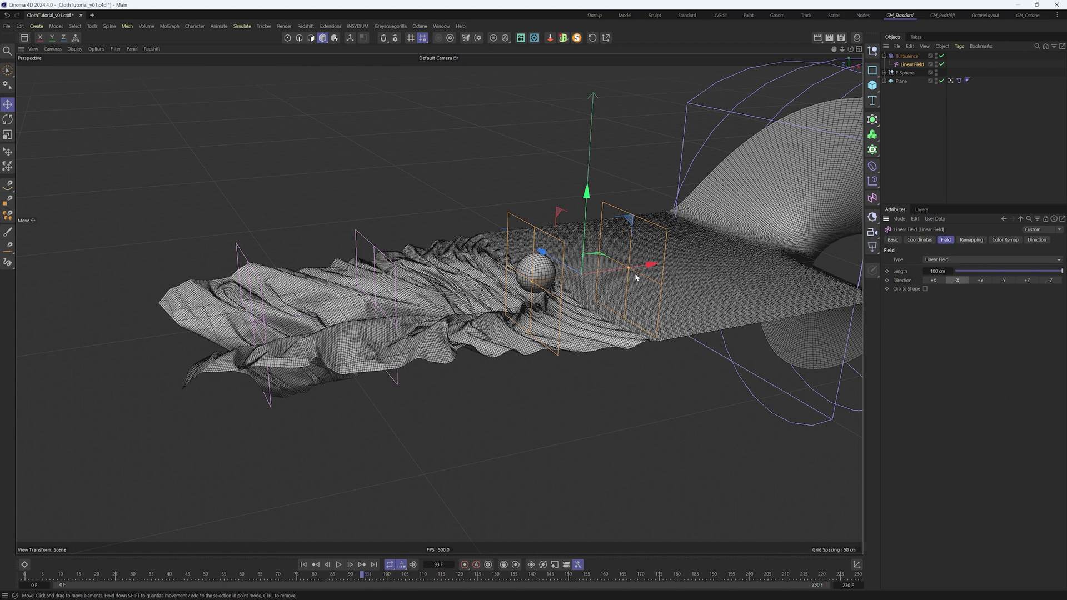
pyautogui.hotkey('ctrl', 'z')
pyautogui.moveTo(611, 271); pyautogui.dragTo(402, 296)
# Move the Turbulence's Linear Field under the Sphere and hide the Sphere's Linear Fields in the viewport
pyautogui.click(884, 72)
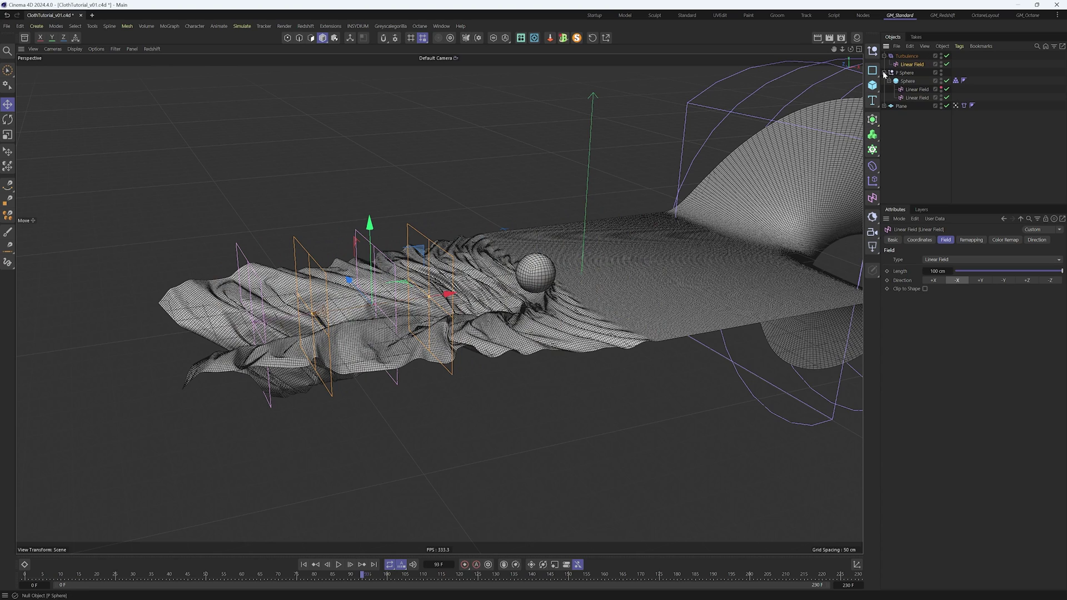
pyautogui.moveTo(916, 96); pyautogui.dragTo(936, 97)
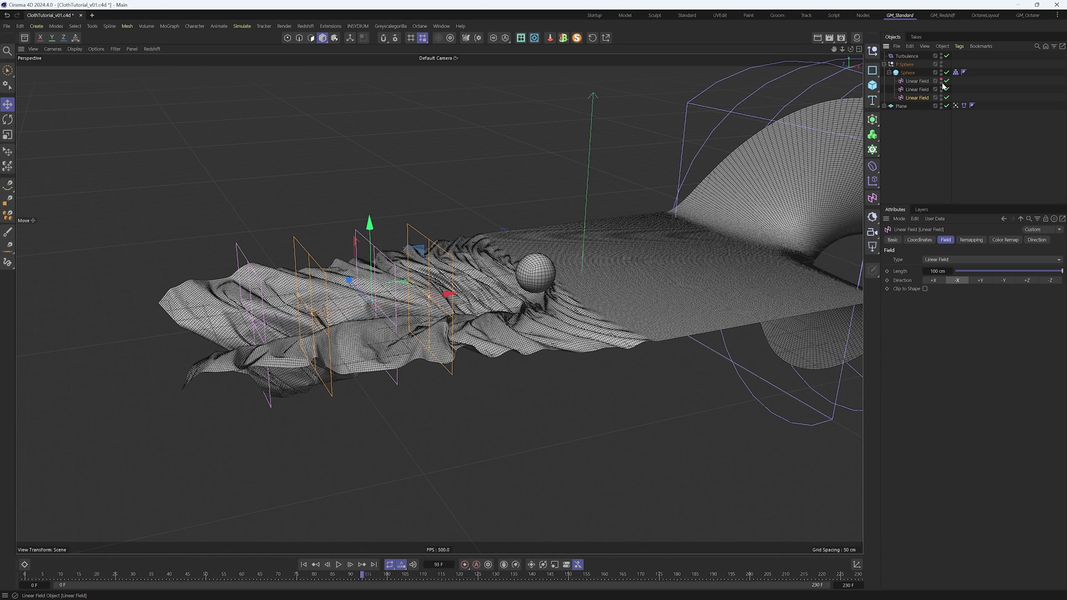
pyautogui.click(941, 88)
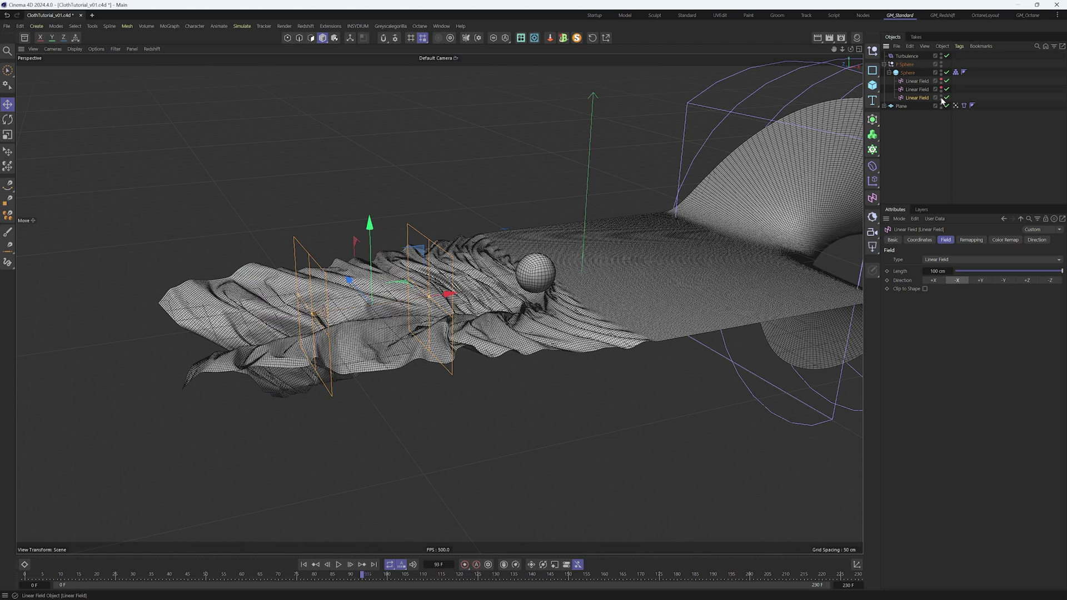
pyautogui.click(982, 87)
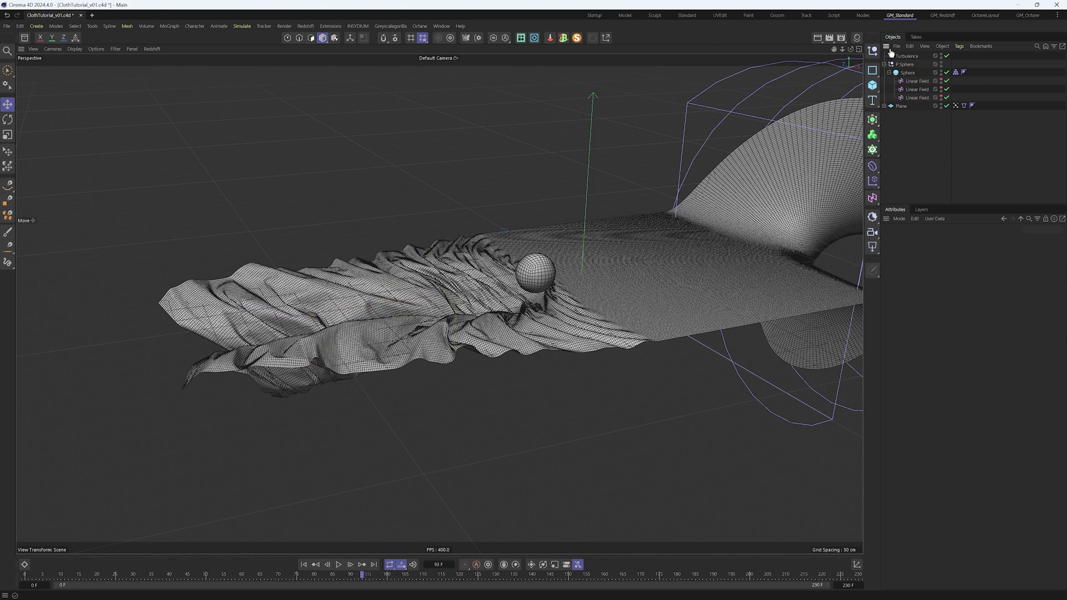
# Set the Turbulence's Strength to 10 cm and its Scale to 40 %
pyautogui.click(907, 57)
pyautogui.click(948, 239)
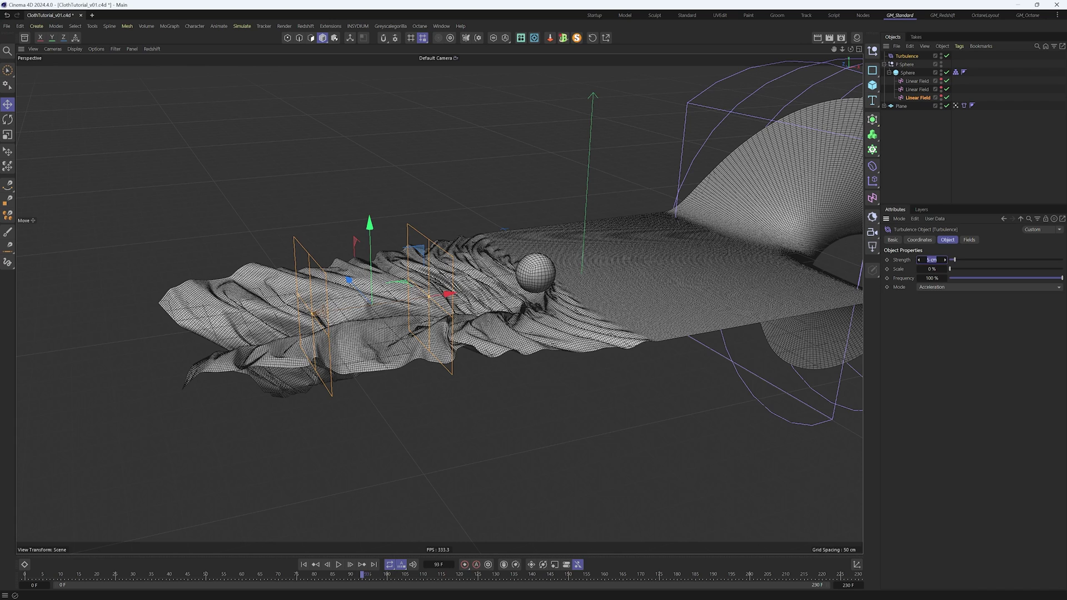
pyautogui.write('10')
pyautogui.press('Tab')
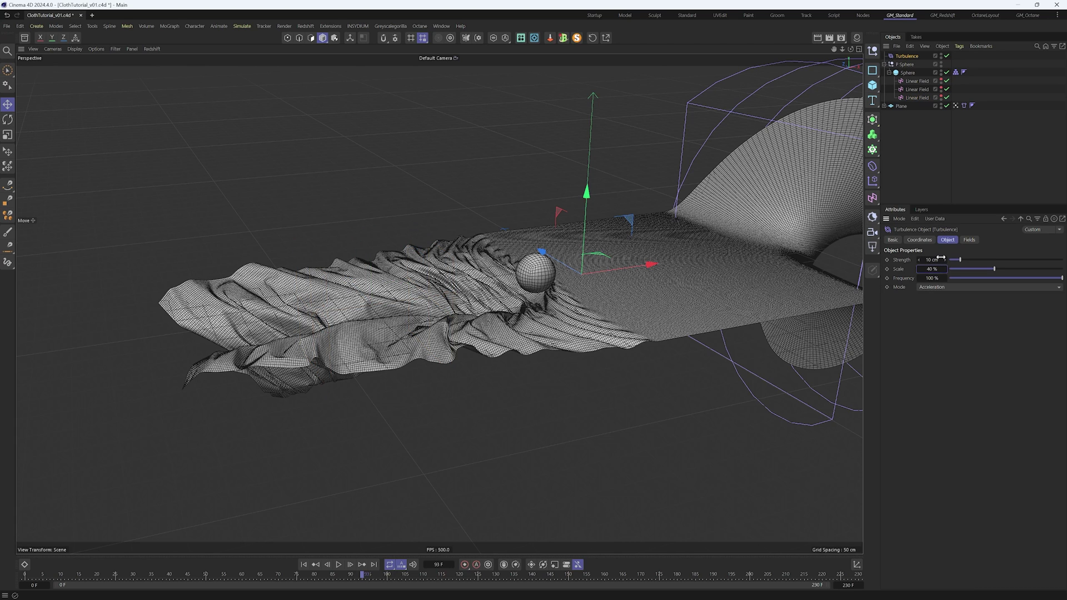
# Replay the simulation with the turbulence, stop at frame 192, and examine the creases in the cloth behind the sphere
pyautogui.hotkey('shift', 'f')
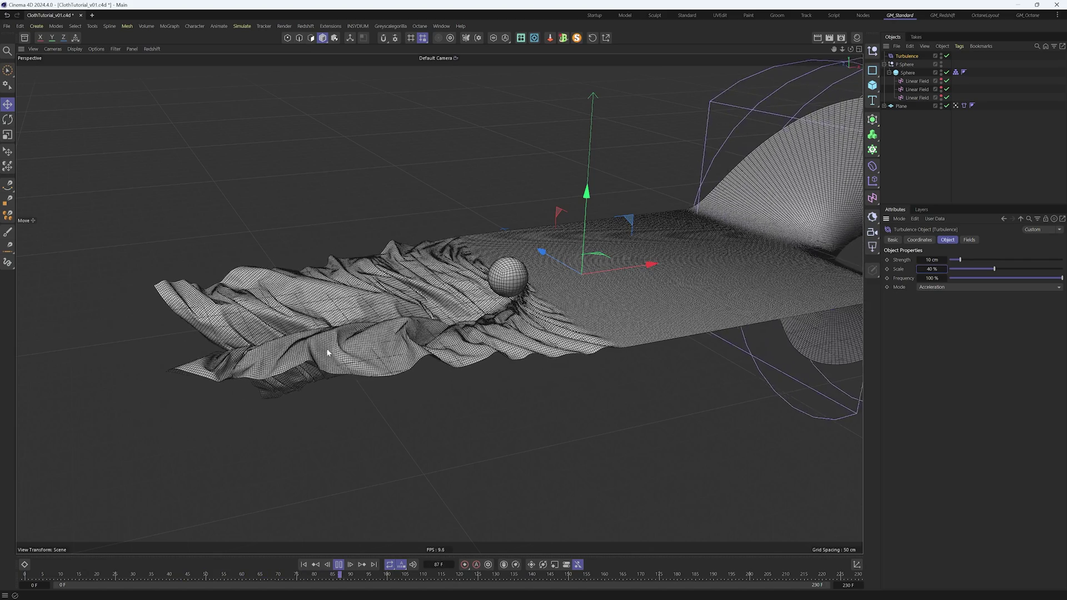
pyautogui.keyDown('alt'); pyautogui.moveTo(375, 364); pyautogui.dragTo(393, 350); pyautogui.keyUp('alt')
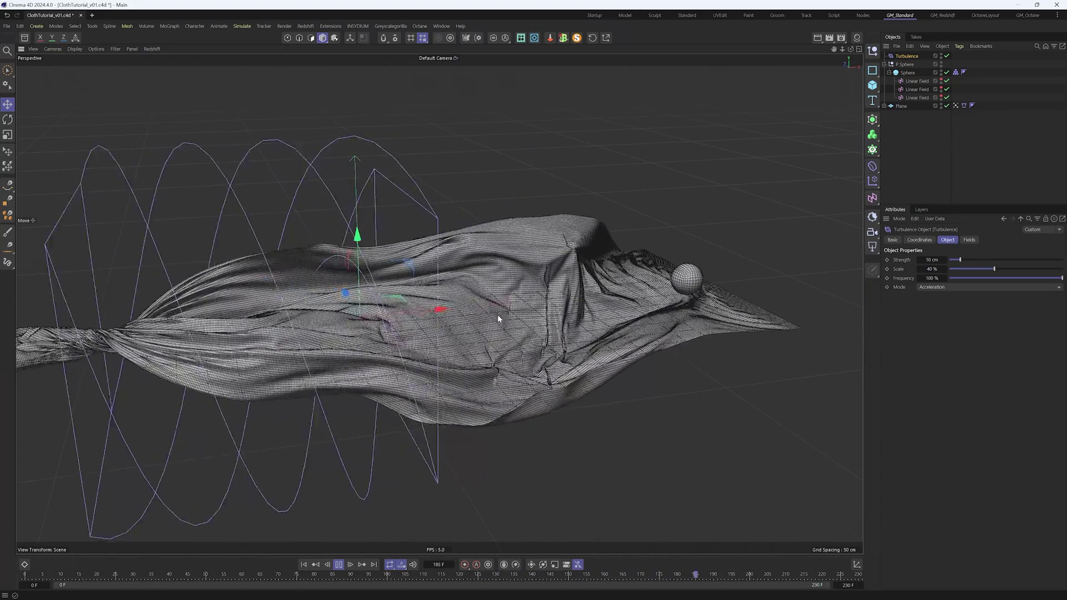
pyautogui.press('F8')
pyautogui.keyDown('alt'); pyautogui.moveTo(595, 305); pyautogui.dragTo(567, 315); pyautogui.keyUp('alt')
pyautogui.scroll(5, 517, 341)
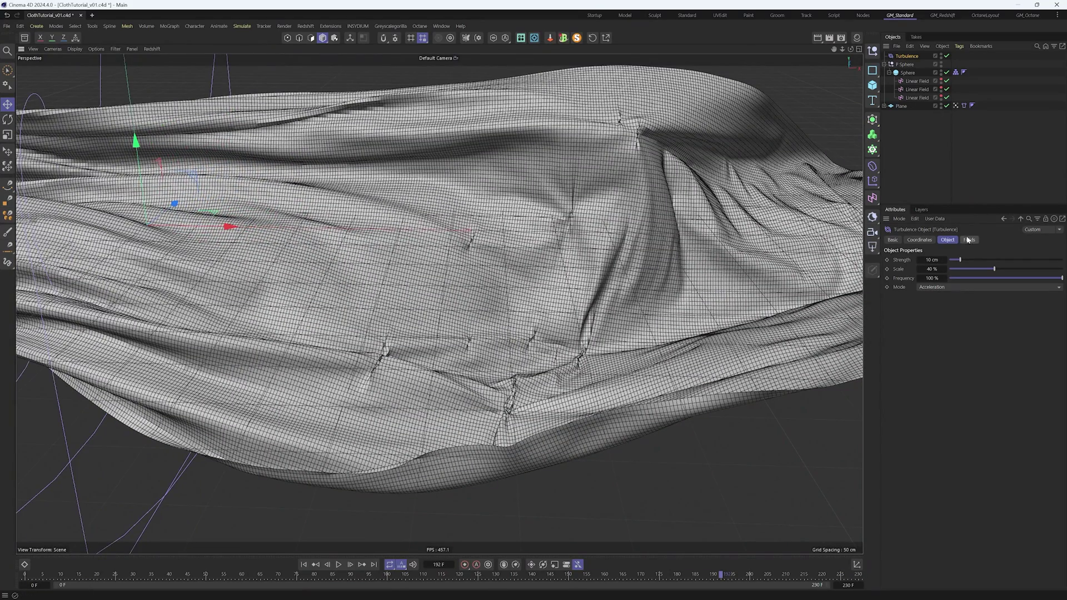
# Set the project's simulation Substeps to 80 and run the simulation again from the first frame
pyautogui.hotkey('ctrl', 'd')
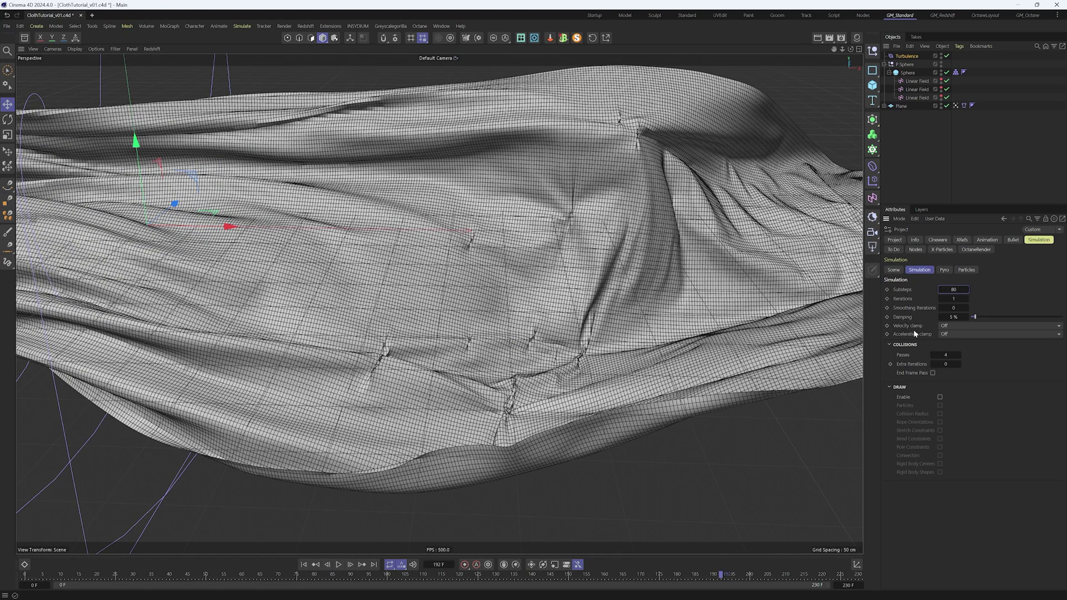
pyautogui.click(303, 565)
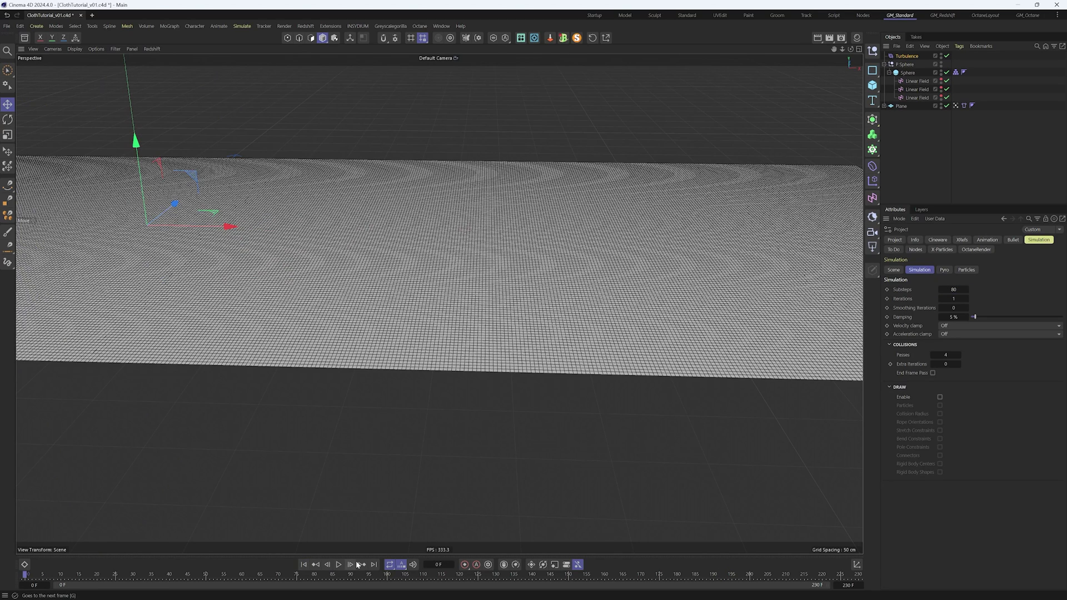
pyautogui.click(338, 564)
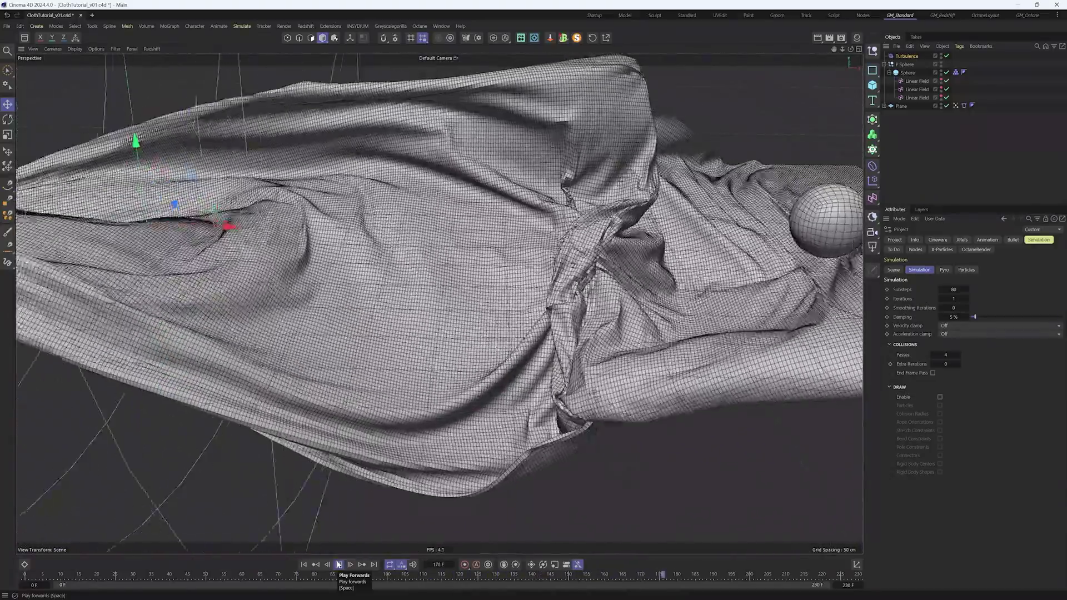
# Stop the simulation at frame 189 and examine the folds and the overall cloth shape behind the sphere
pyautogui.keyDown('alt'); pyautogui.moveTo(691, 320); pyautogui.dragTo(677, 278, button='right'); pyautogui.keyUp('alt')
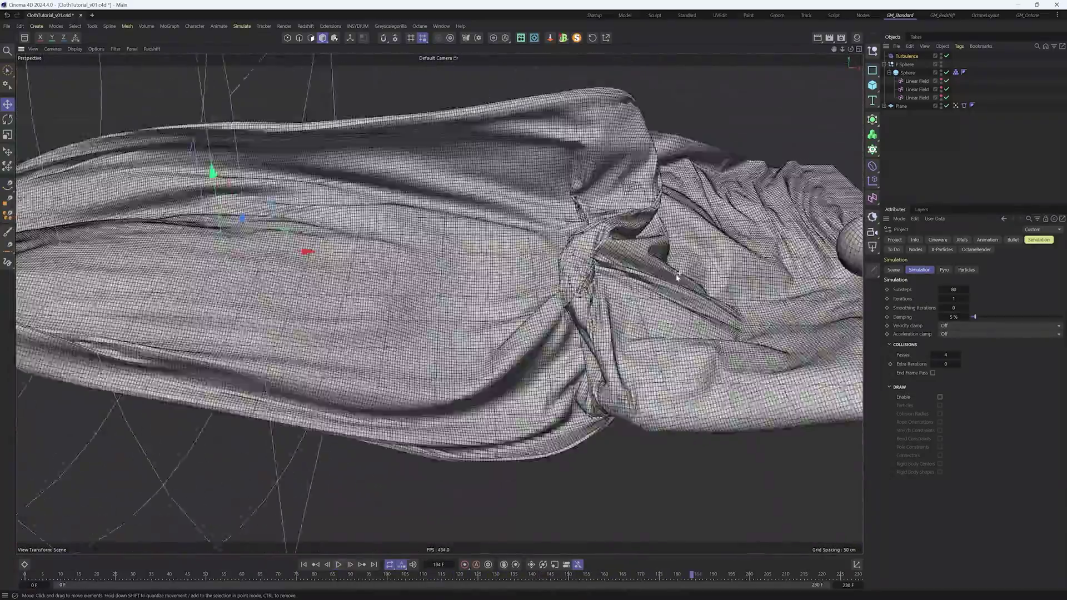
pyautogui.keyDown('alt'); pyautogui.moveTo(676, 278); pyautogui.dragTo(700, 287); pyautogui.keyUp('alt')
pyautogui.press('F8')
pyautogui.keyDown('alt'); pyautogui.moveTo(700, 287); pyautogui.dragTo(665, 281, button='middle'); pyautogui.keyUp('alt')
pyautogui.keyDown('alt'); pyautogui.moveTo(665, 281); pyautogui.dragTo(562, 274, button='right'); pyautogui.keyUp('alt')
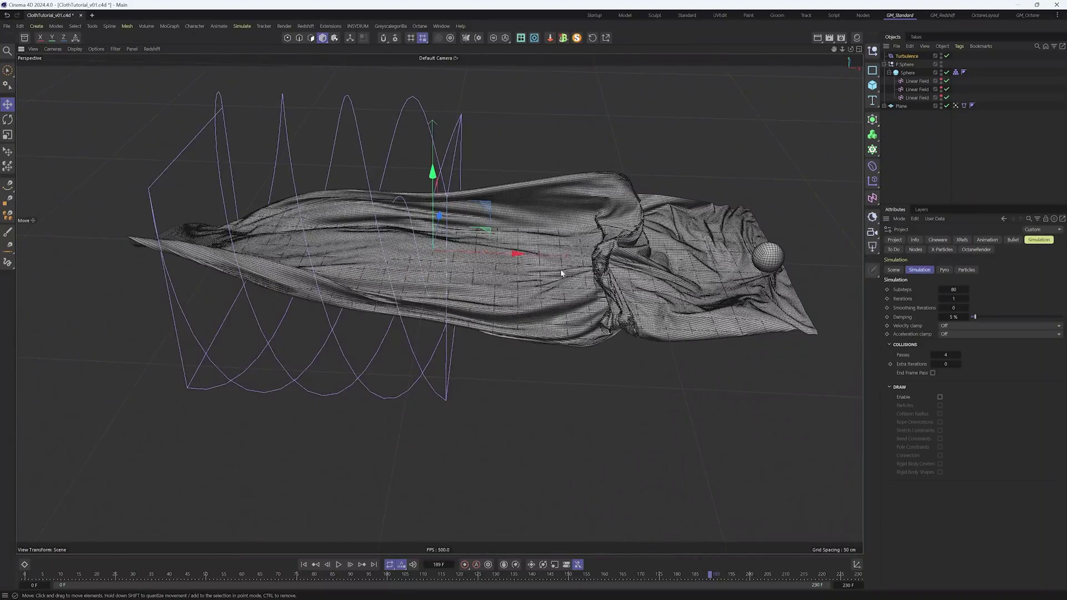
pyautogui.keyDown('alt'); pyautogui.moveTo(562, 274); pyautogui.dragTo(580, 287, button='middle'); pyautogui.keyUp('alt')
pyautogui.keyDown('alt'); pyautogui.moveTo(581, 284); pyautogui.dragTo(599, 288); pyautogui.keyUp('alt')
pyautogui.keyDown('alt'); pyautogui.moveTo(600, 287); pyautogui.dragTo(559, 287, button='middle'); pyautogui.keyUp('alt')
pyautogui.keyDown('alt'); pyautogui.moveTo(559, 287); pyautogui.dragTo(667, 280, button='right'); pyautogui.keyUp('alt')
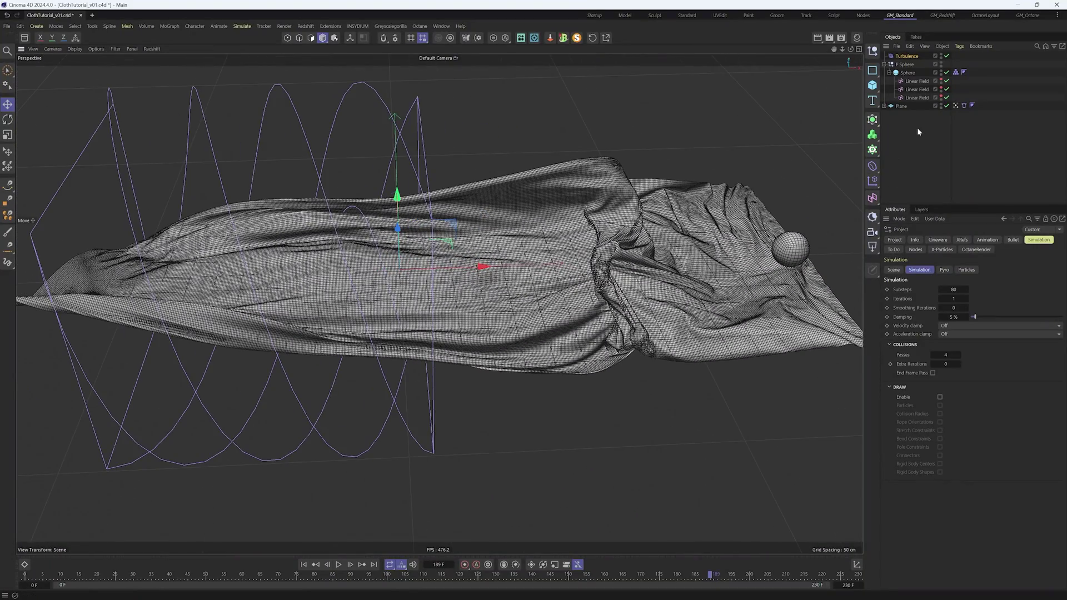
# Set the Cache Location of the Plane's Cloth tag to External and cache the object to the Alembic file 240516_Cloth_v1.abc
pyautogui.click(889, 73)
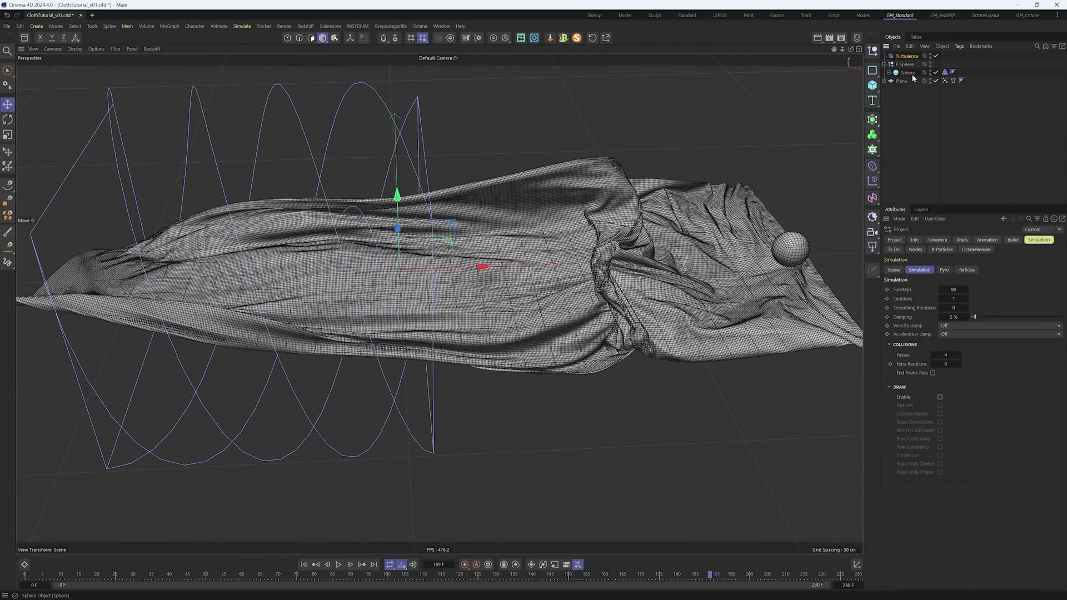
pyautogui.click(953, 81)
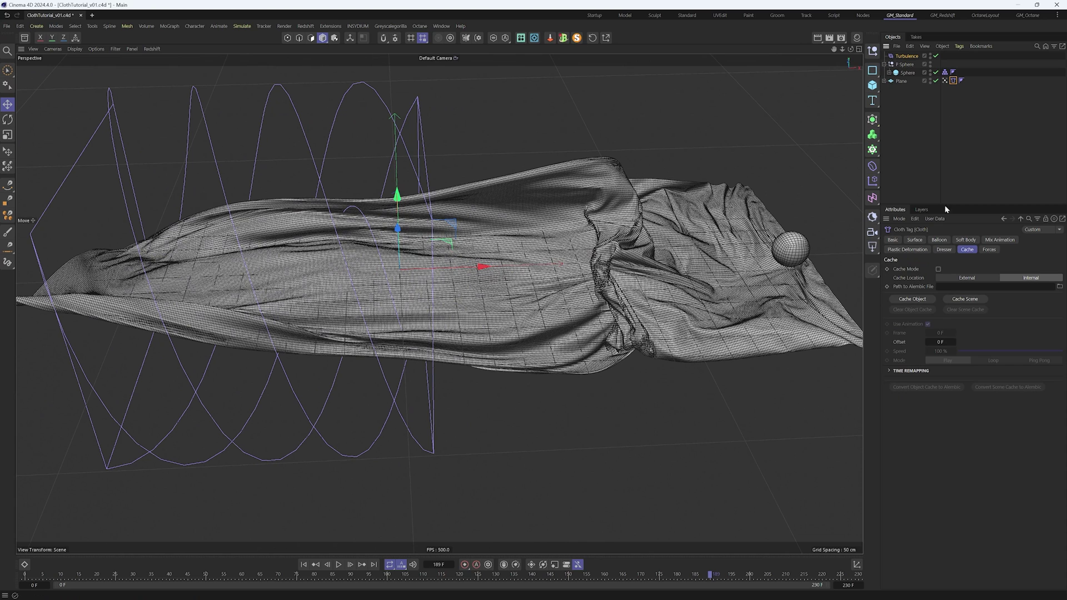
pyautogui.click(967, 278)
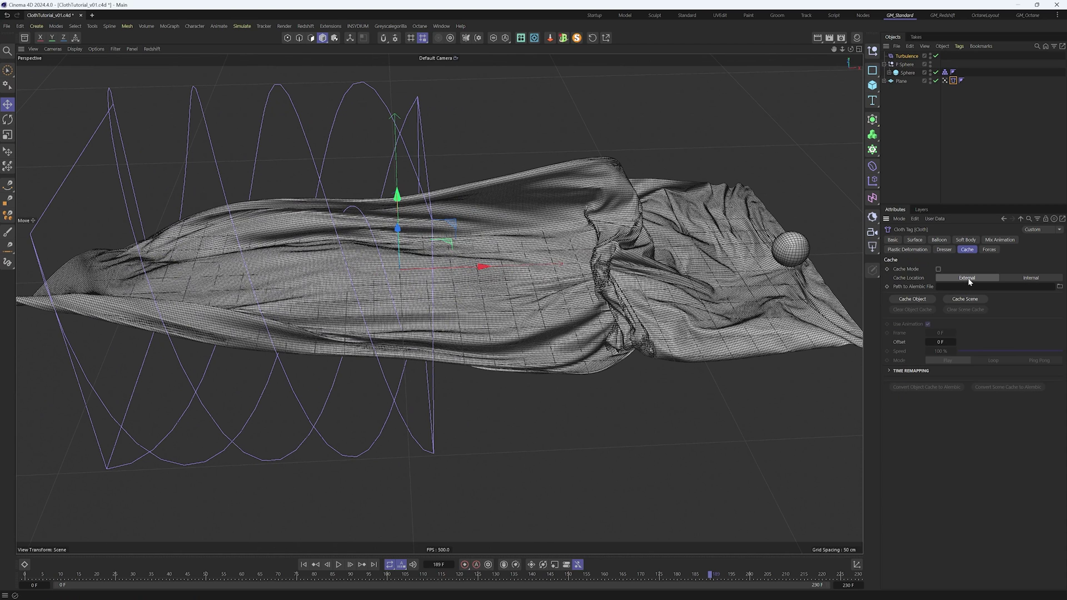
pyautogui.click(921, 300)
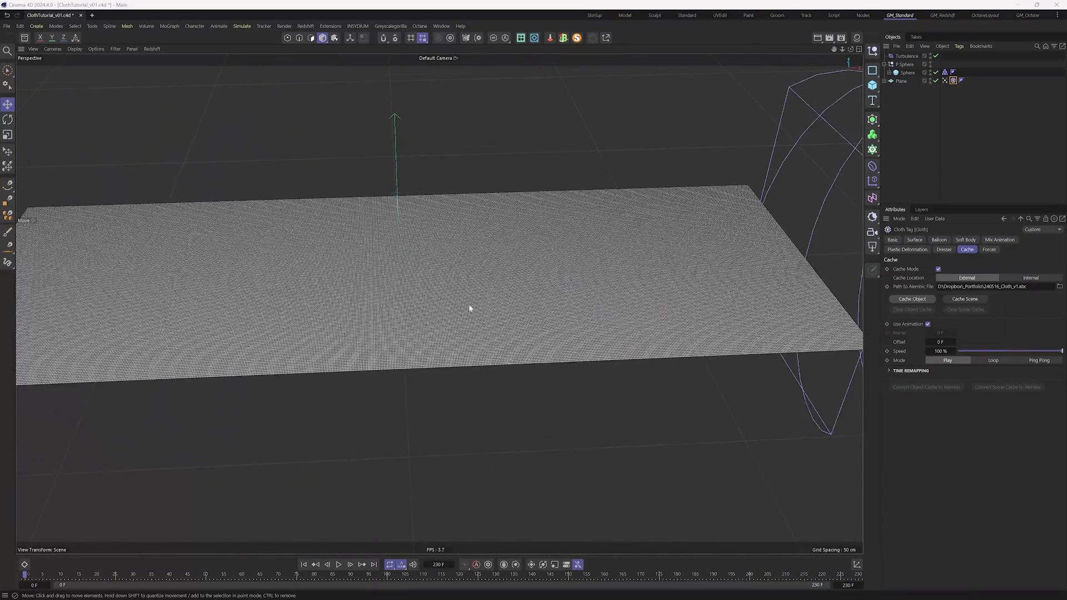
pyautogui.scroll(-5, 439, 295)
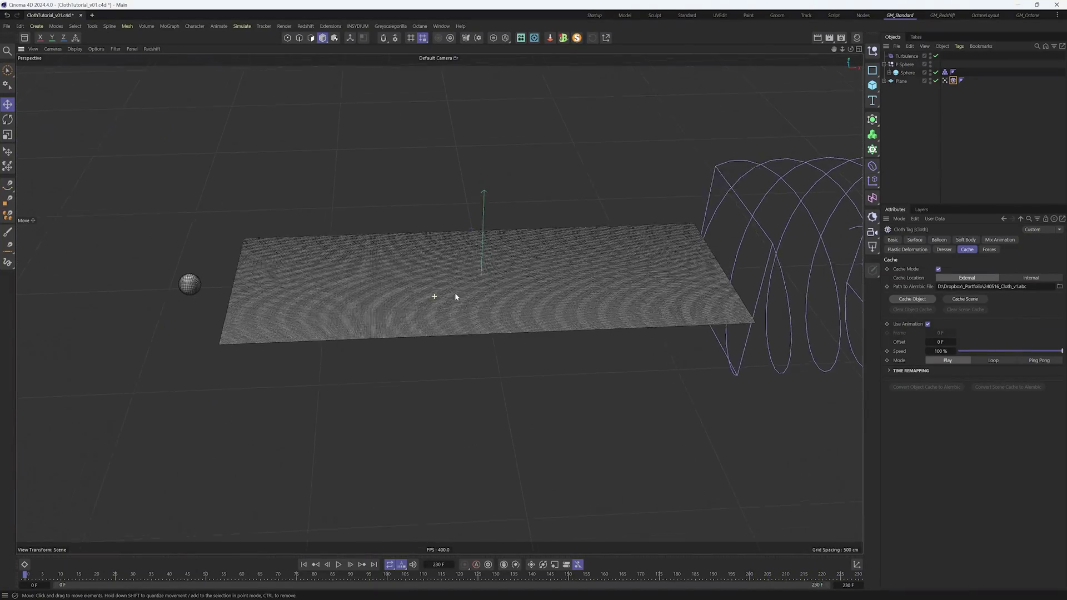
# Bake the sphere's null with its whole hierarchy as Alembic, deleting the originals, and check the result at frame 115
pyautogui.middleClick(905, 65)
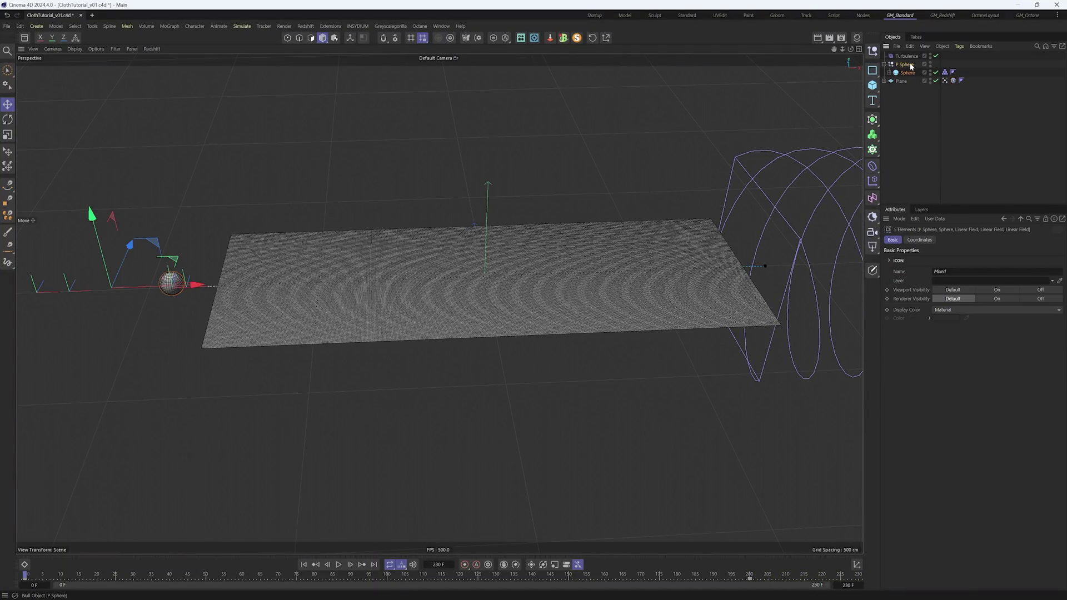
pyautogui.rightClick(912, 66)
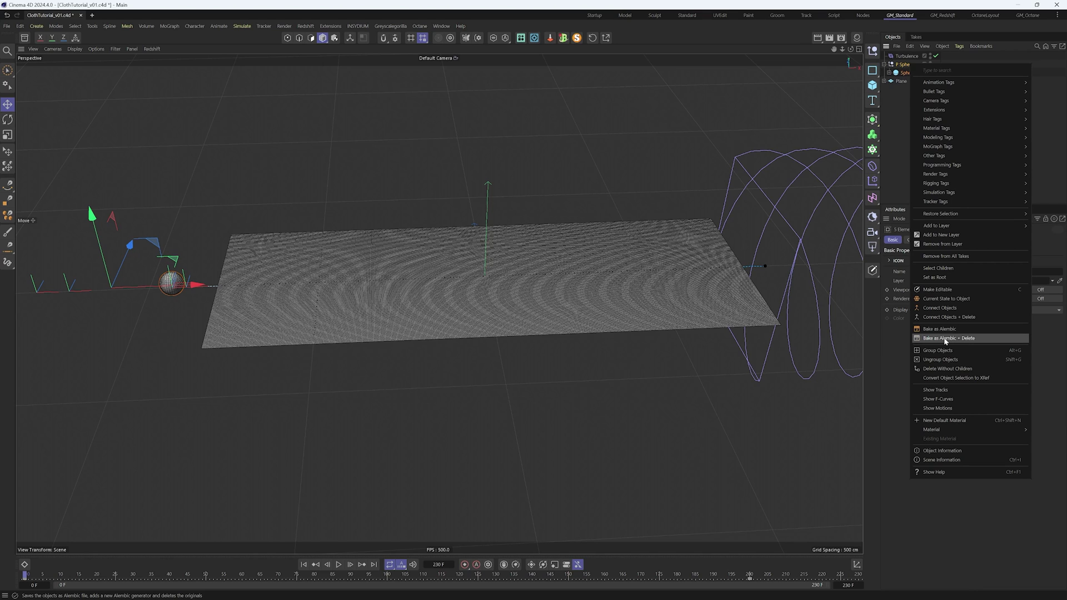
pyautogui.click(946, 338)
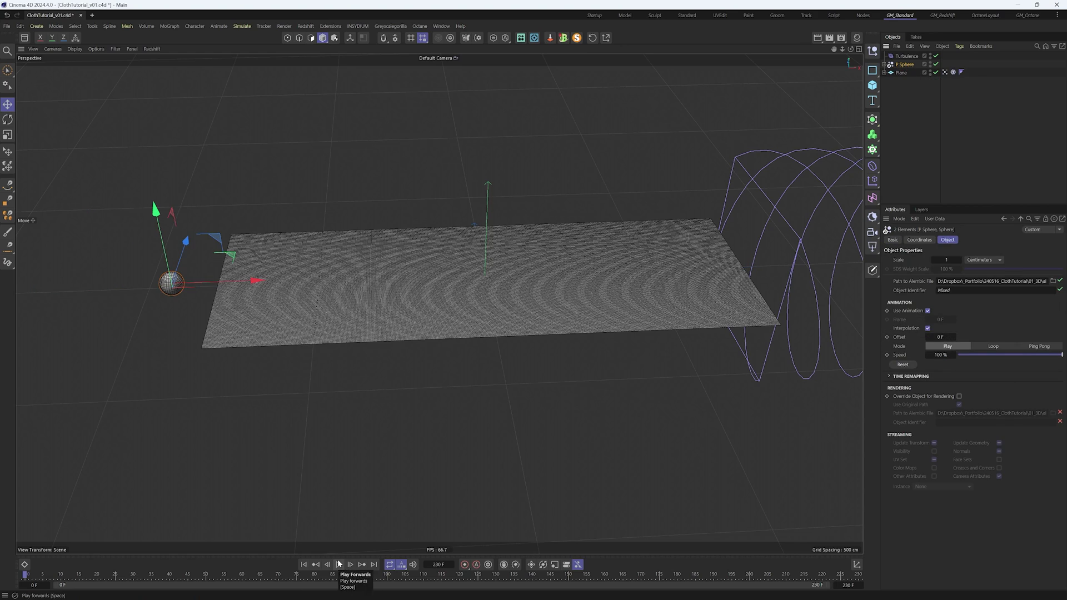
pyautogui.moveTo(25, 576); pyautogui.dragTo(442, 575)
# Delete the Collider tag and the child object from the baked Alembic Sphere
pyautogui.click(884, 64)
pyautogui.click(970, 72)
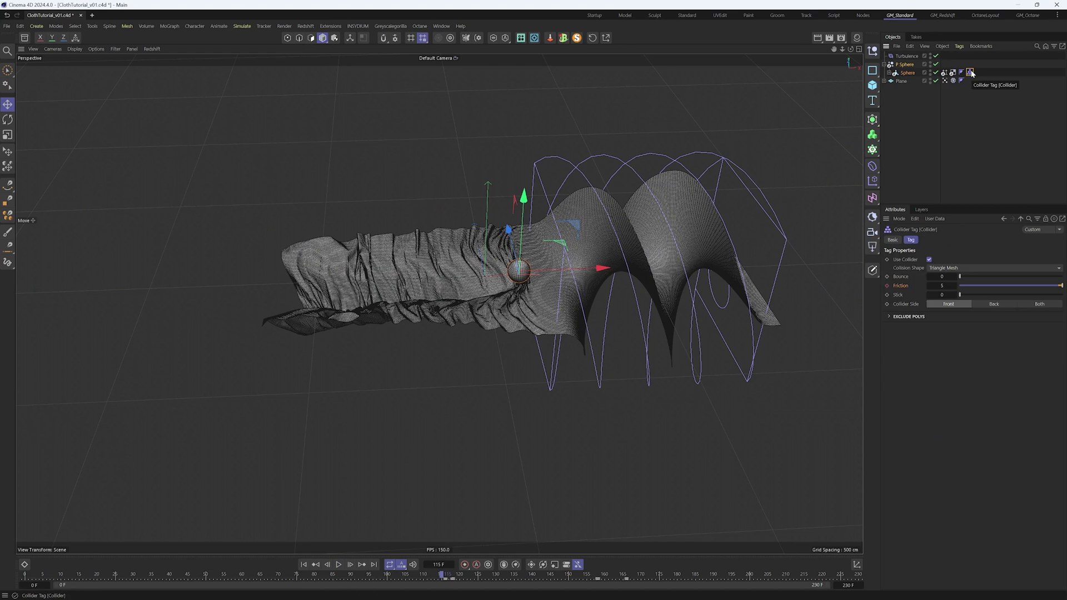
pyautogui.press('Delete')
pyautogui.click(889, 72)
pyautogui.click(917, 81)
pyautogui.press('Delete')
# Play the cached animation from the start, stop it, and scrub to frame 170
pyautogui.click(304, 565)
pyautogui.click(337, 565)
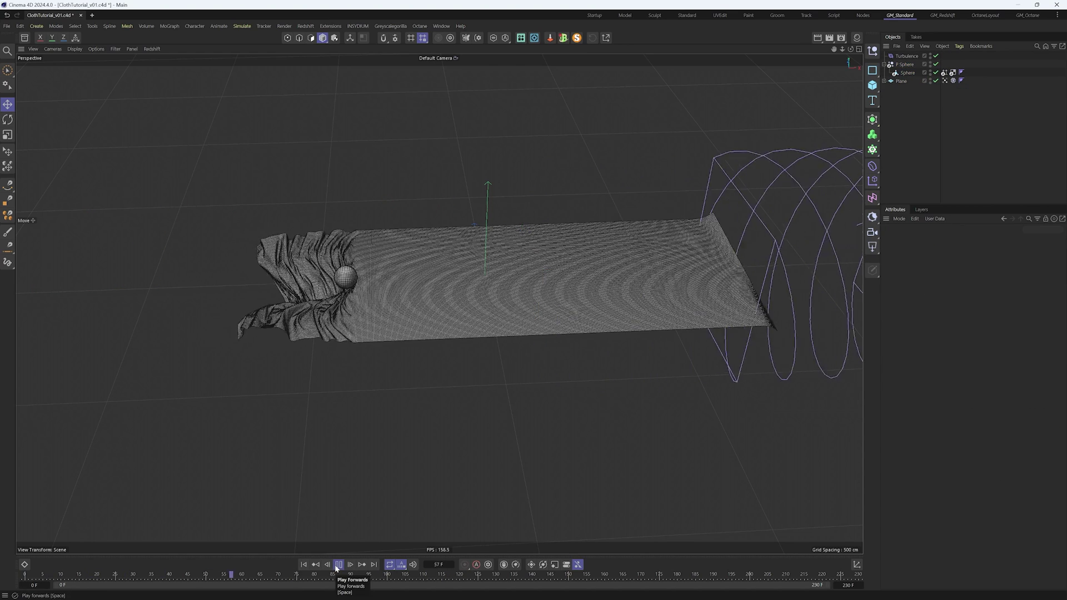
pyautogui.click(337, 565)
pyautogui.moveTo(332, 574); pyautogui.dragTo(640, 574)
# Hide the Plane's Twist deformer in the viewport and frame the cloth and sphere more closely
pyautogui.click(884, 81)
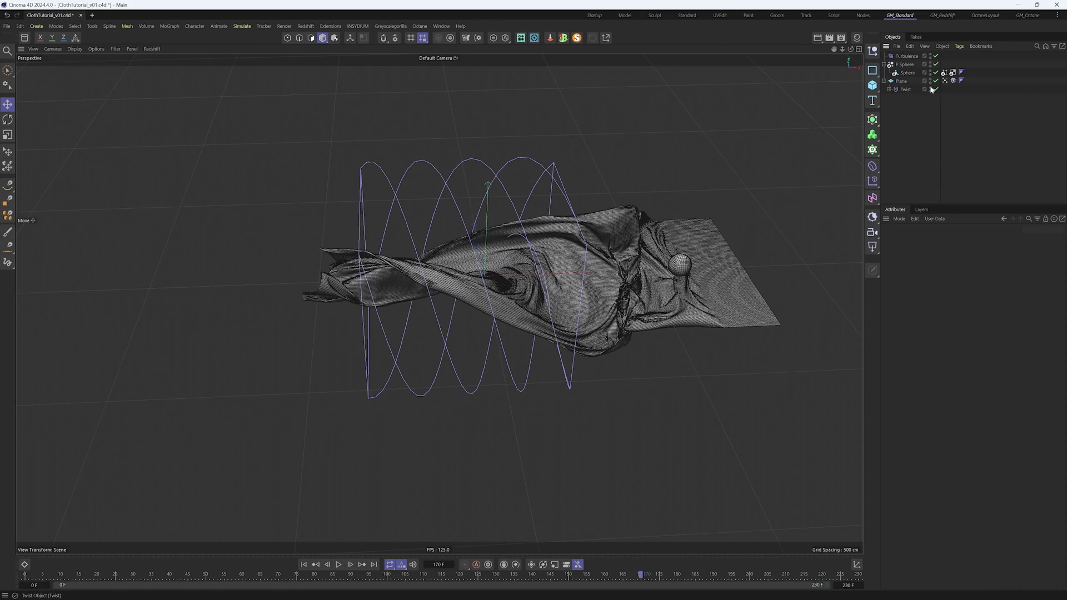
pyautogui.doubleClick(931, 87)
pyautogui.keyDown('alt'); pyautogui.moveTo(644, 281); pyautogui.dragTo(719, 272, button='right'); pyautogui.keyUp('alt')
pyautogui.keyDown('alt'); pyautogui.moveTo(719, 272); pyautogui.dragTo(711, 270); pyautogui.keyUp('alt')
pyautogui.keyDown('alt'); pyautogui.moveTo(711, 270); pyautogui.dragTo(699, 281, button='middle'); pyautogui.keyUp('alt')
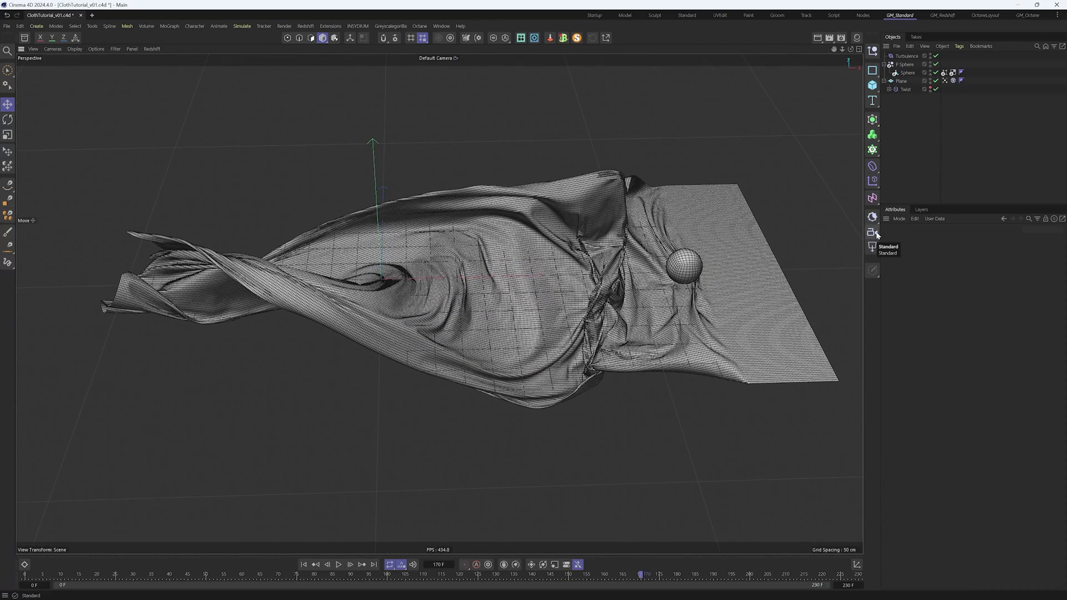
# Add a standard Redshift camera, look through it, and set its Focal Length to 80 mm
pyautogui.click(876, 234)
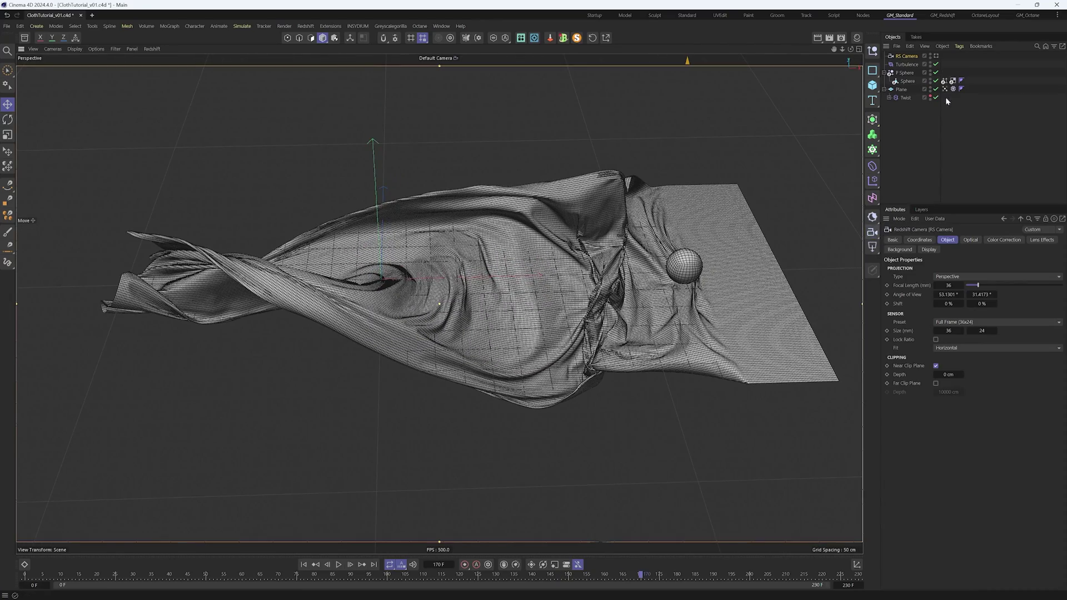
pyautogui.click(936, 57)
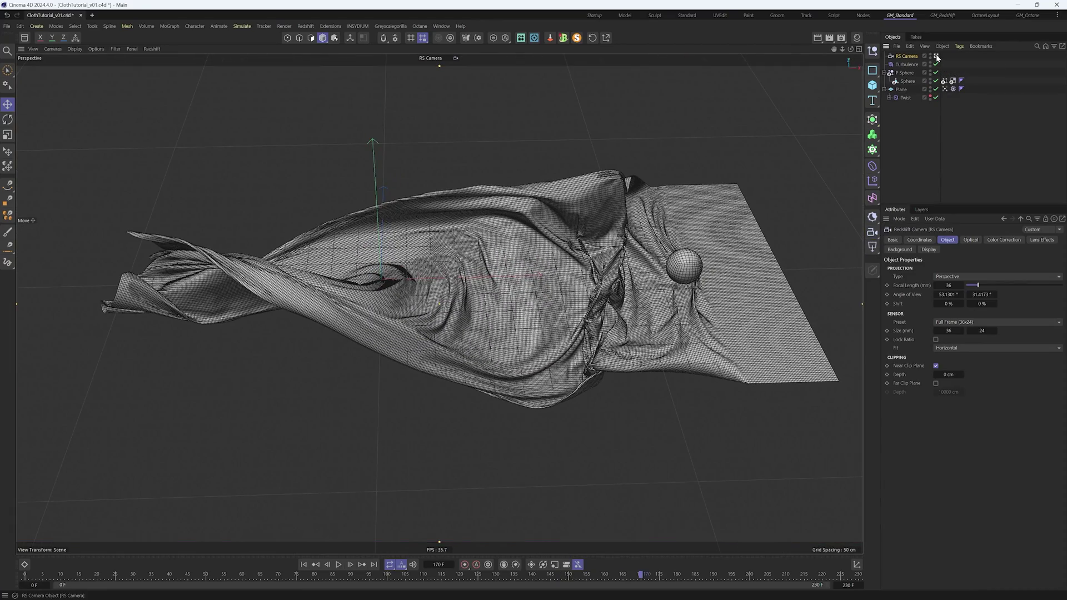
pyautogui.click(950, 280)
pyautogui.write('80')
pyautogui.press('Return')
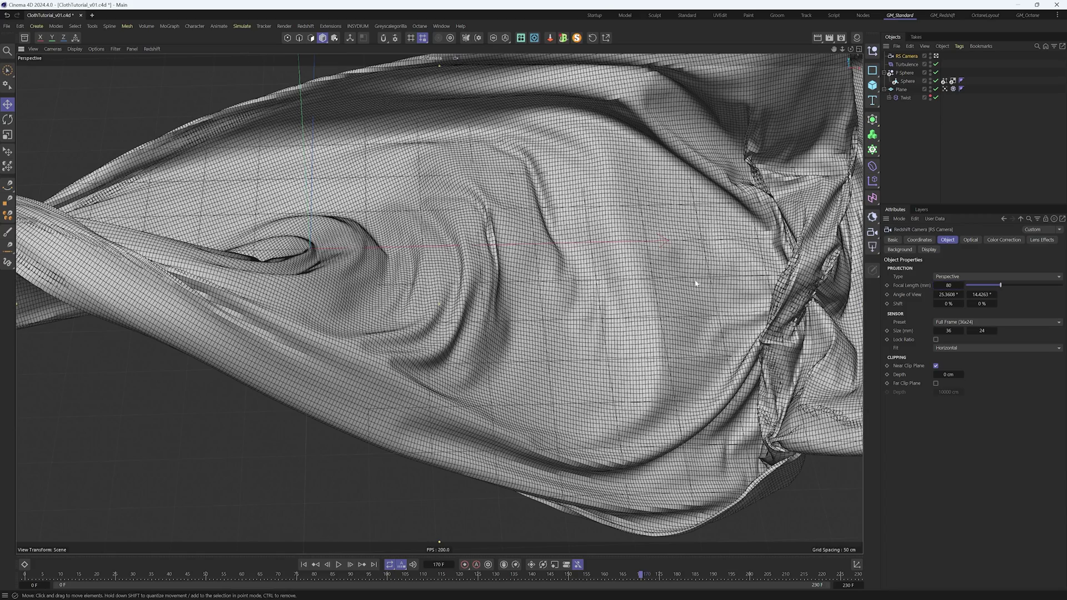
# Reframe the camera on the sphere and the folds behind it, and set its heading rotation to 0°
pyautogui.keyDown('alt'); pyautogui.moveTo(695, 281); pyautogui.dragTo(176, 334, button='middle'); pyautogui.keyUp('alt')
pyautogui.keyDown('alt'); pyautogui.moveTo(242, 329); pyautogui.dragTo(398, 314); pyautogui.keyUp('alt')
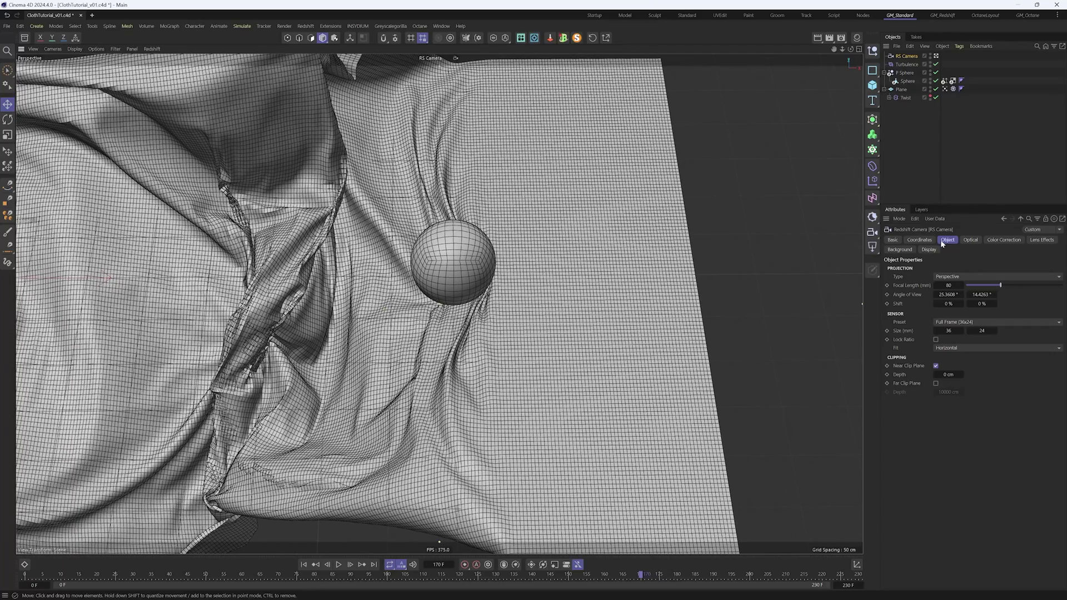
pyautogui.click(933, 240)
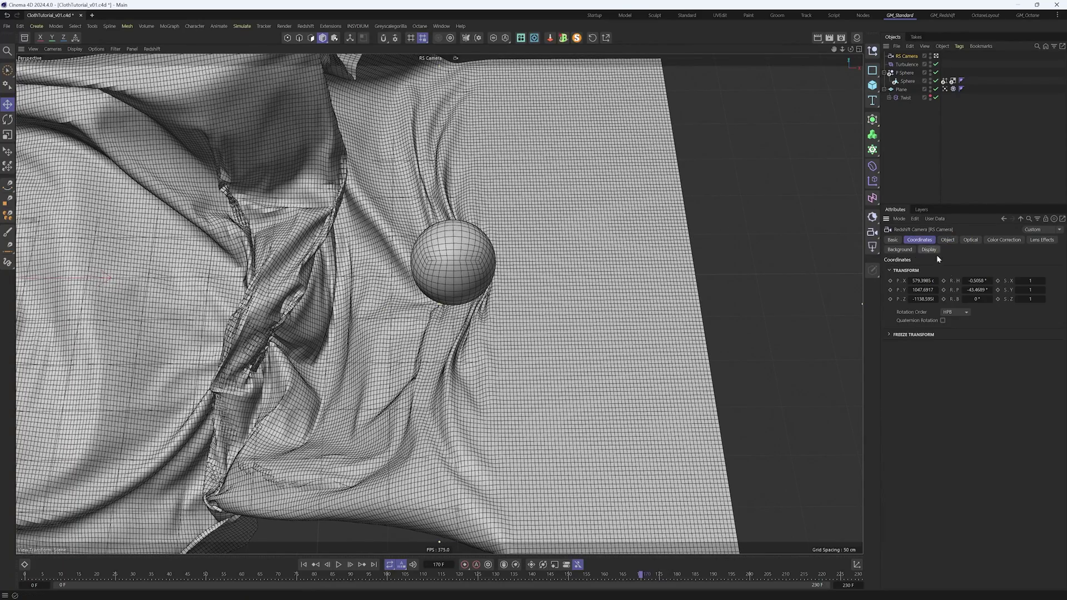
pyautogui.click(990, 280)
pyautogui.write('0')
pyautogui.press('Return')
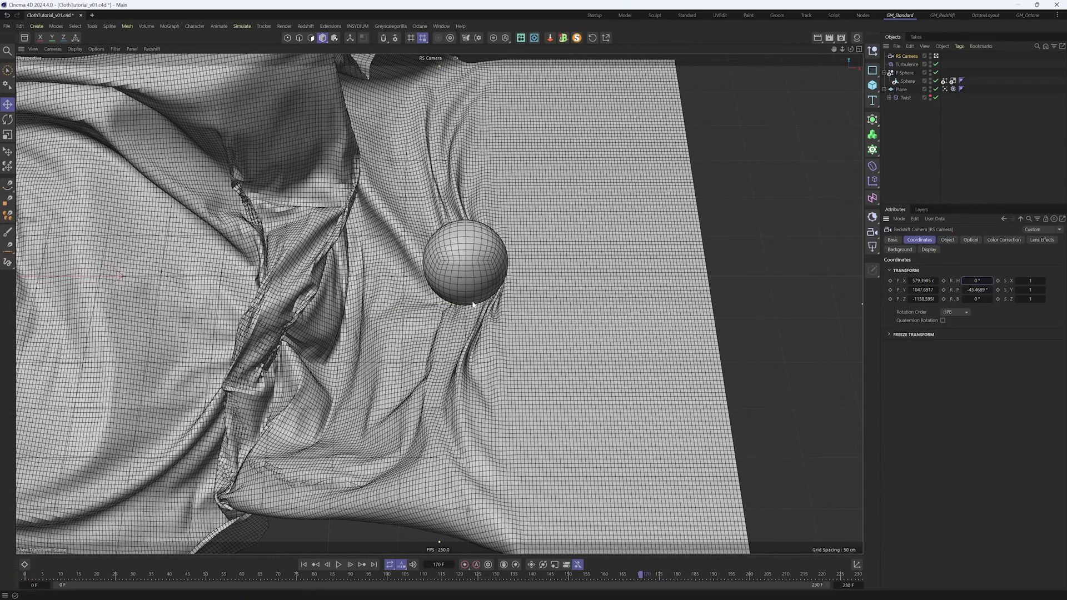
# Tilt the camera to a shallower angle, and set its pitch rotation to -35° and its heading to 0°
pyautogui.keyDown('alt'); pyautogui.moveTo(472, 304); pyautogui.dragTo(457, 268); pyautogui.keyUp('alt')
pyautogui.keyDown('alt'); pyautogui.moveTo(457, 267); pyautogui.dragTo(467, 265, button='right'); pyautogui.keyUp('alt')
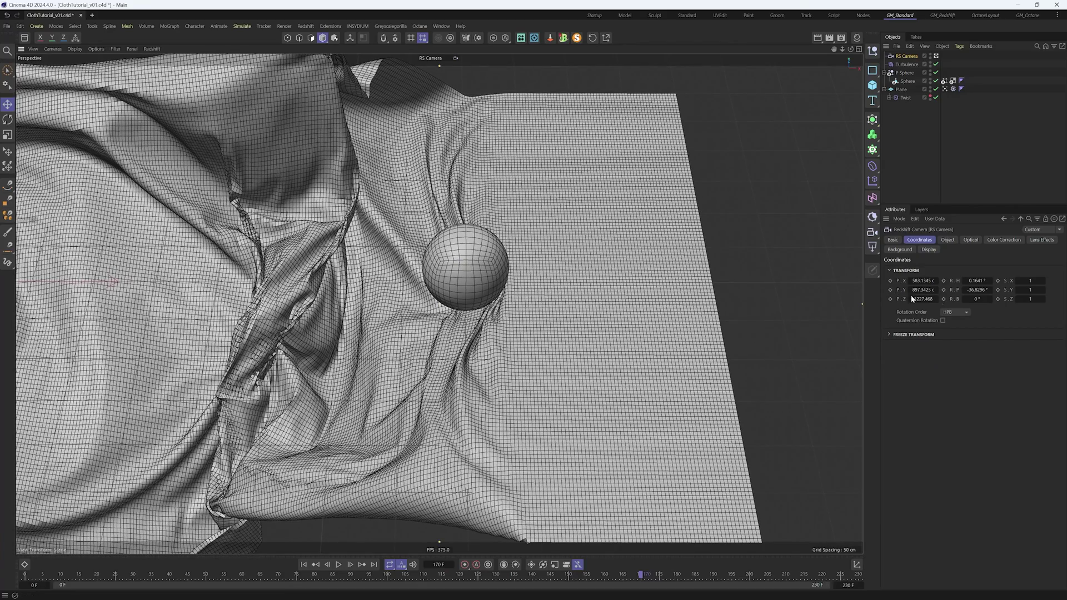
pyautogui.click(980, 290)
pyautogui.press('Return')
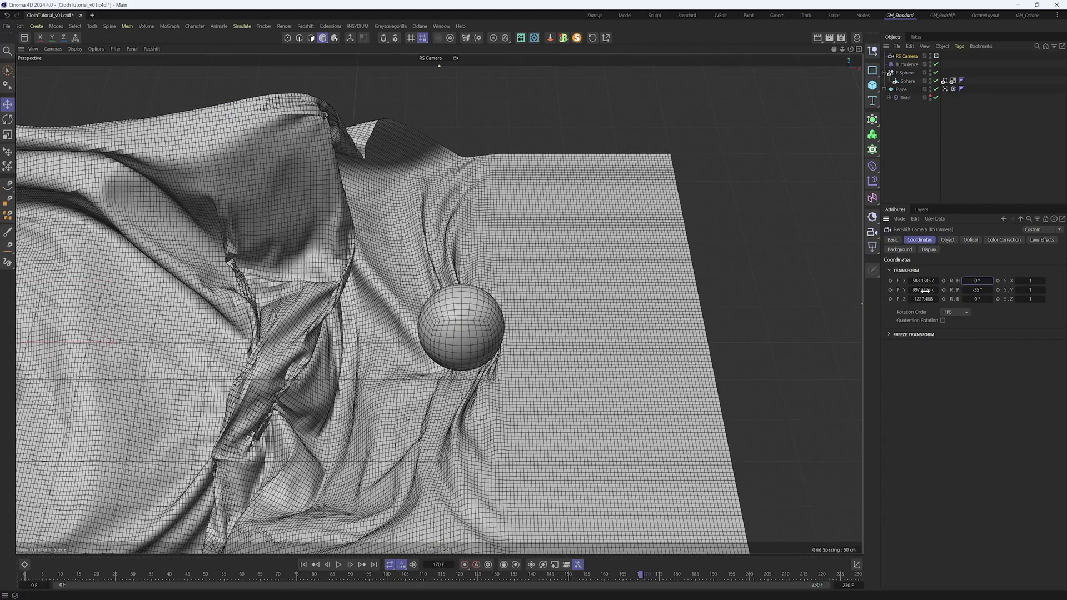
# Shift the camera position to about X 594 cm and Y 836 cm, and place RS Camera directly above the Plane in the object hierarchy
pyautogui.moveTo(920, 283); pyautogui.dragTo(901, 295)
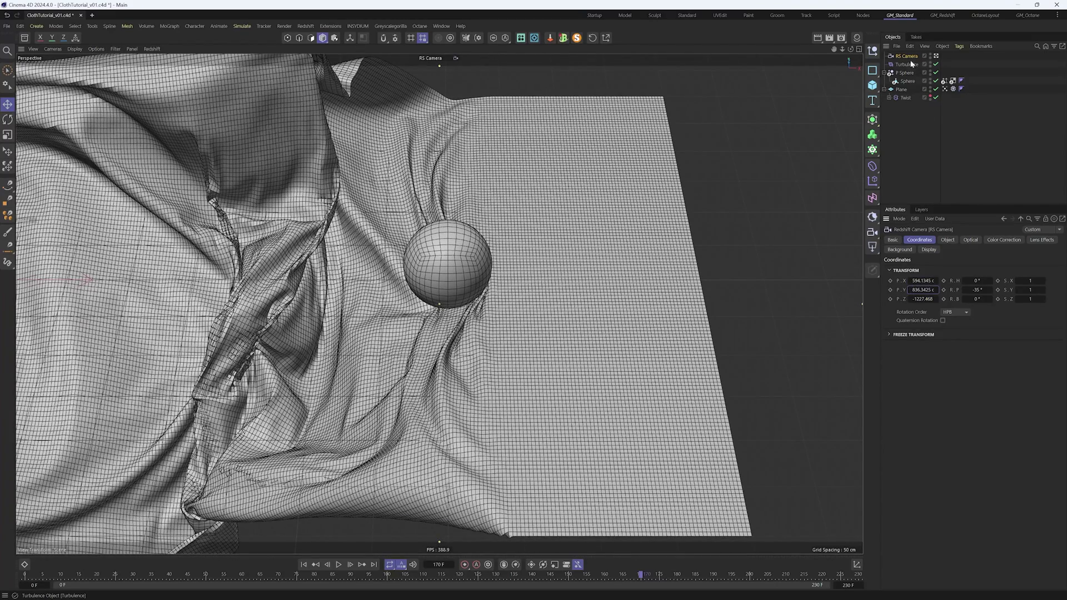
pyautogui.moveTo(906, 87); pyautogui.dragTo(902, 88)
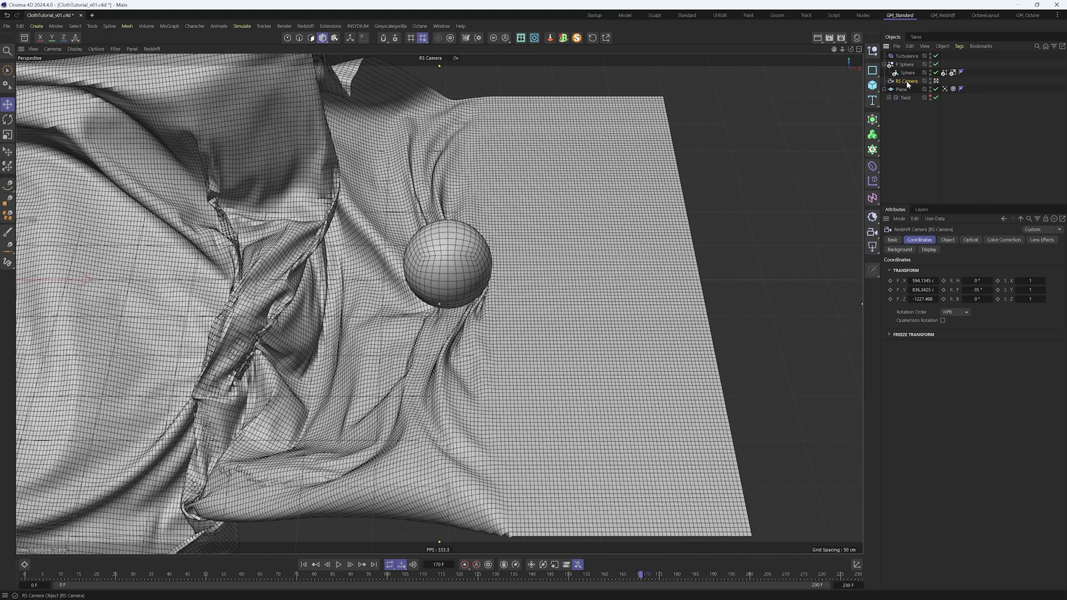
# Add a null named "P CAM" above the camera in the hierarchy and make RS Camera its child
pyautogui.click(877, 53)
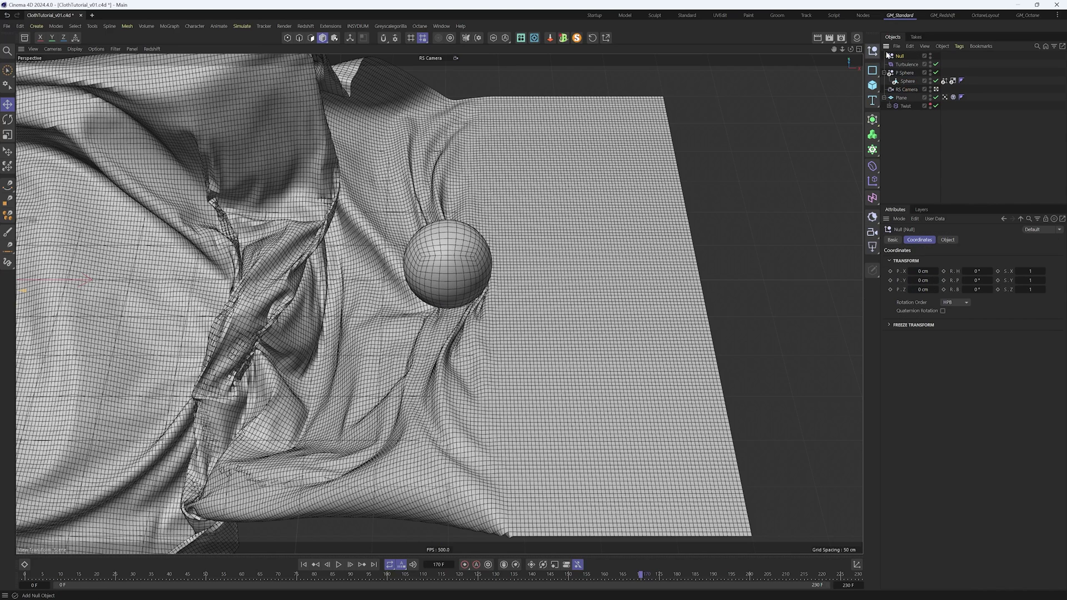
pyautogui.moveTo(901, 57); pyautogui.dragTo(902, 85)
pyautogui.doubleClick(901, 82)
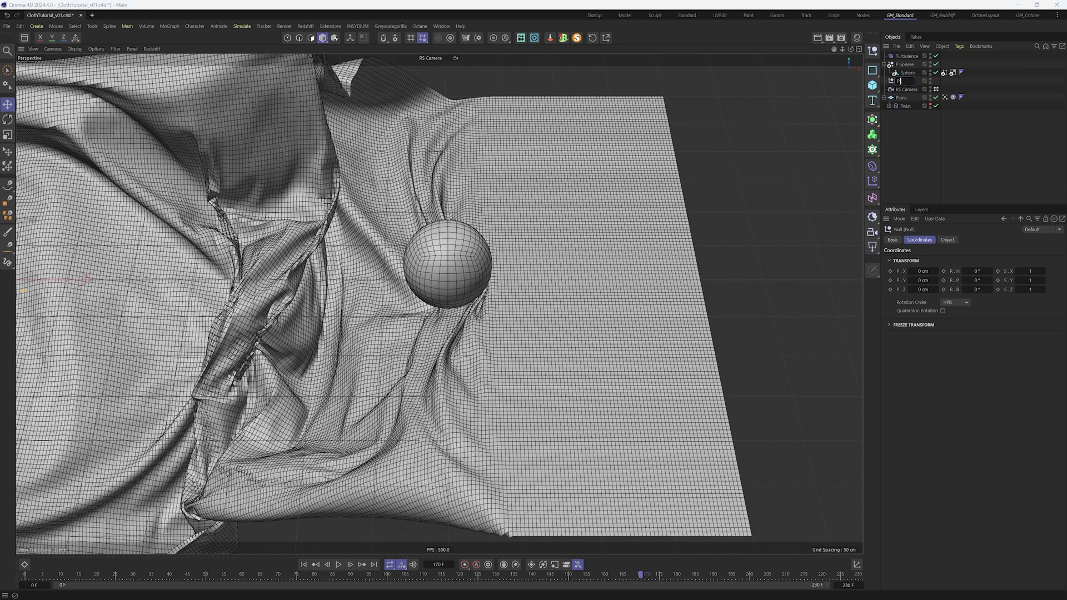
pyautogui.write('P CAM')
pyautogui.press('Return')
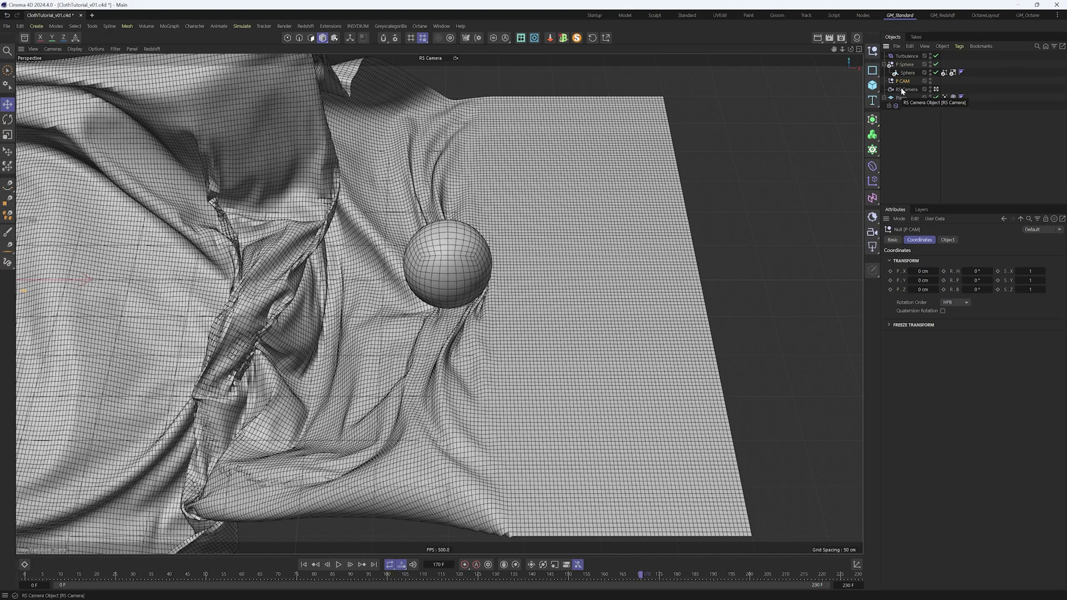
pyautogui.moveTo(905, 84); pyautogui.dragTo(904, 81)
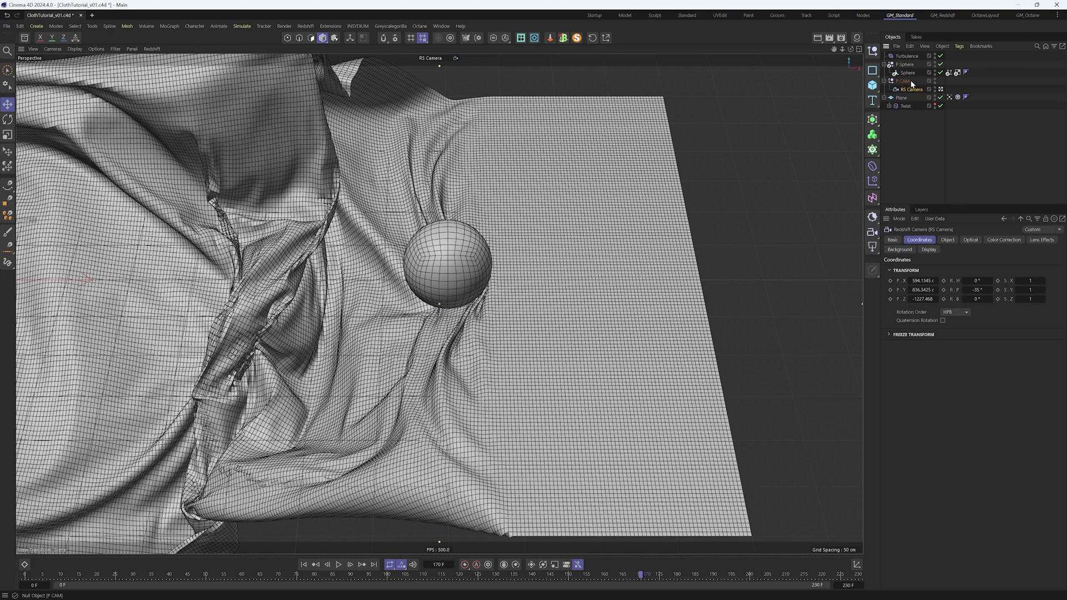
# Add a Parent constraint to P CAM with P Sphere as its target
pyautogui.click(908, 81)
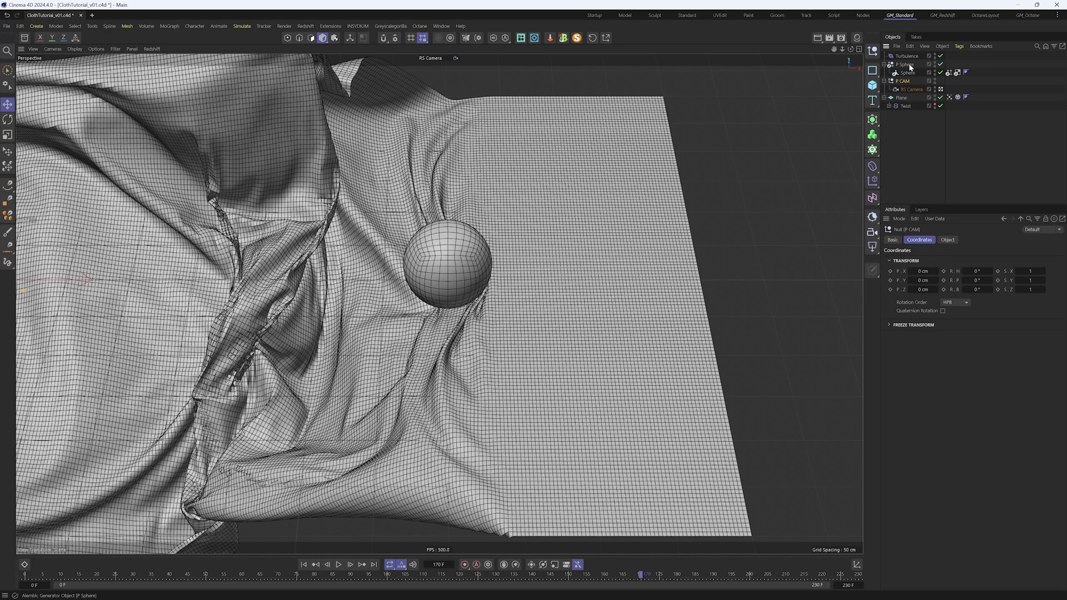
pyautogui.keyDown('ctrl'); pyautogui.click(906, 64); pyautogui.keyUp('ctrl')
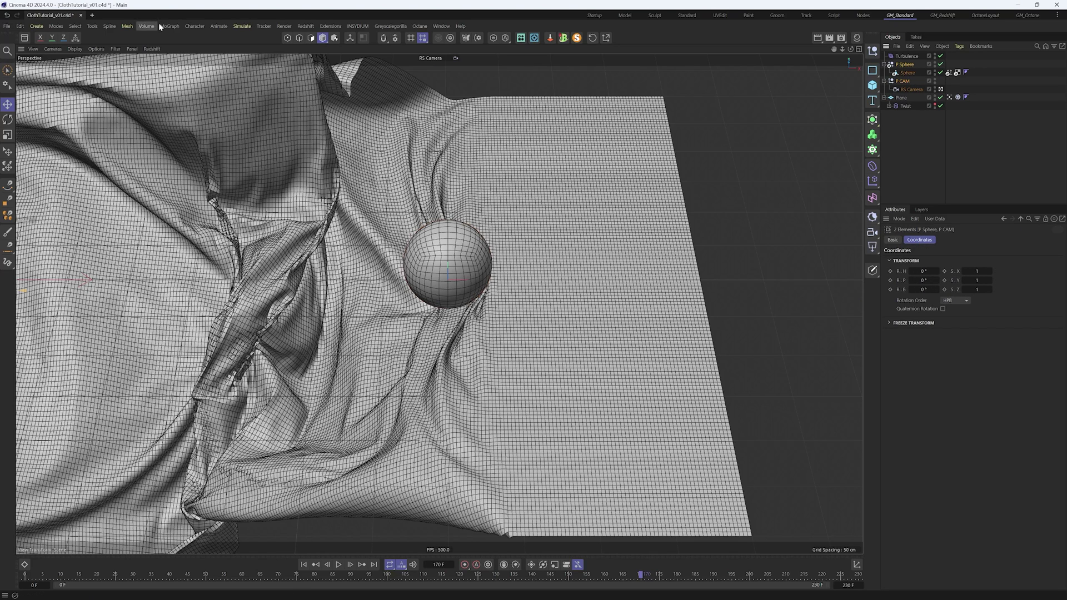
pyautogui.click(194, 26)
pyautogui.moveTo(204, 51)
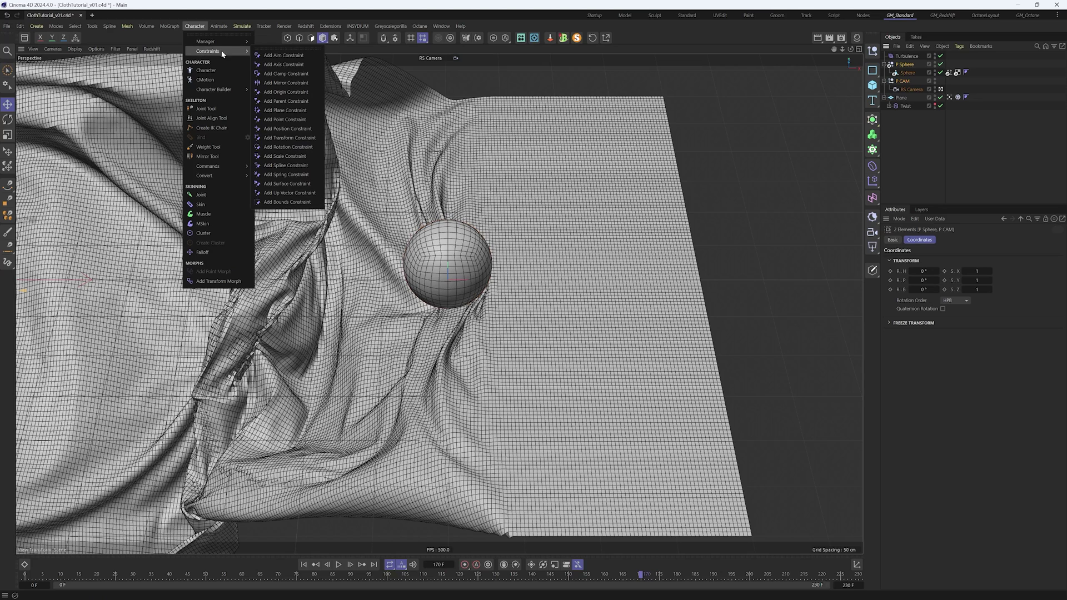
pyautogui.click(296, 101)
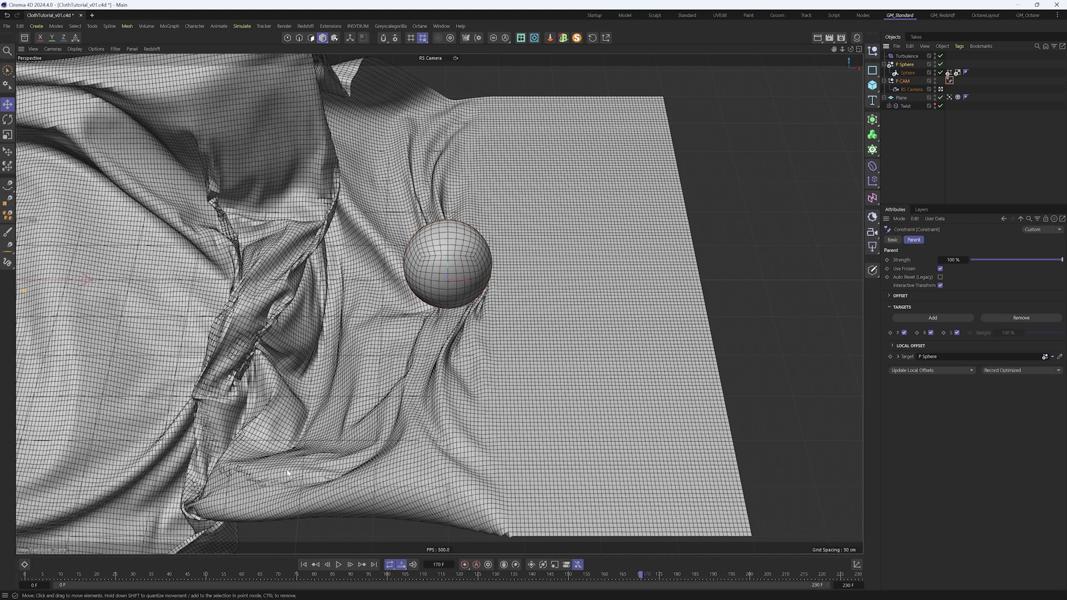
# Play the animation from frame 0 to check how the camera follows the sphere and cloth
pyautogui.moveTo(389, 574); pyautogui.dragTo(25, 544)
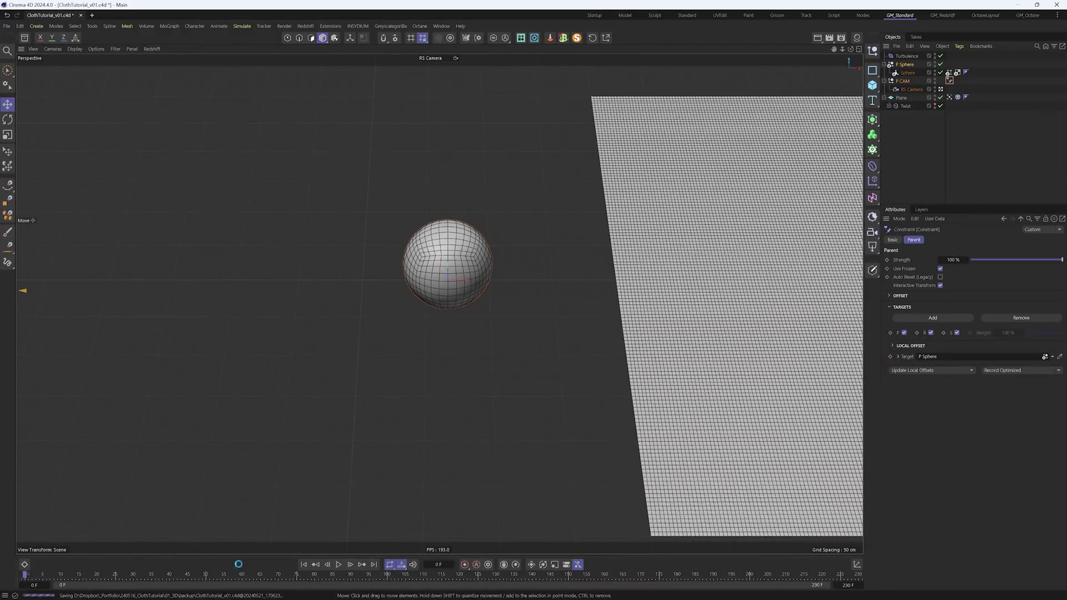
pyautogui.click(344, 565)
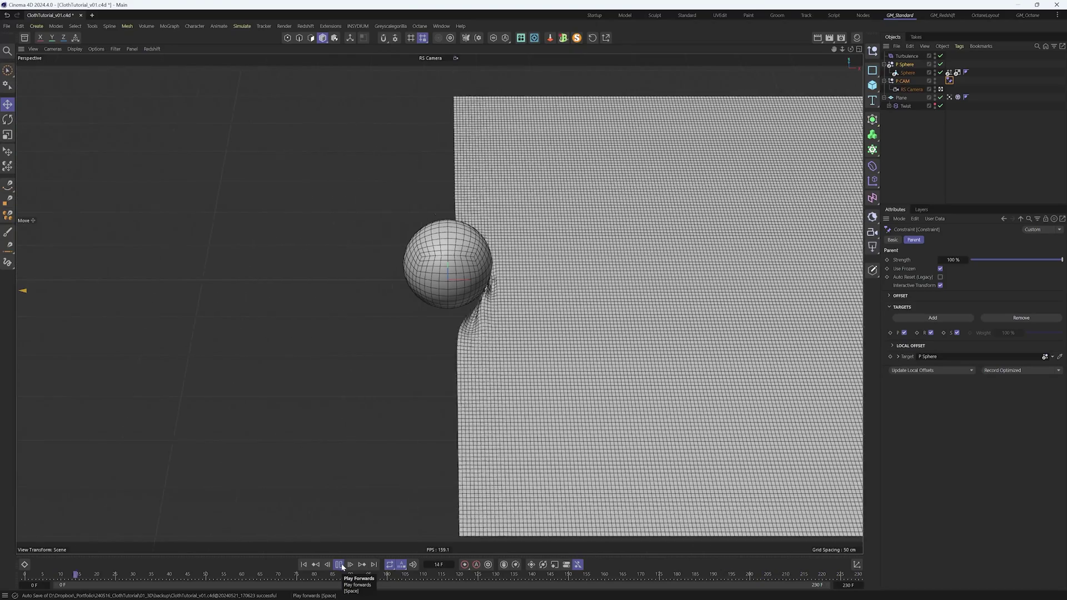
pyautogui.click(340, 565)
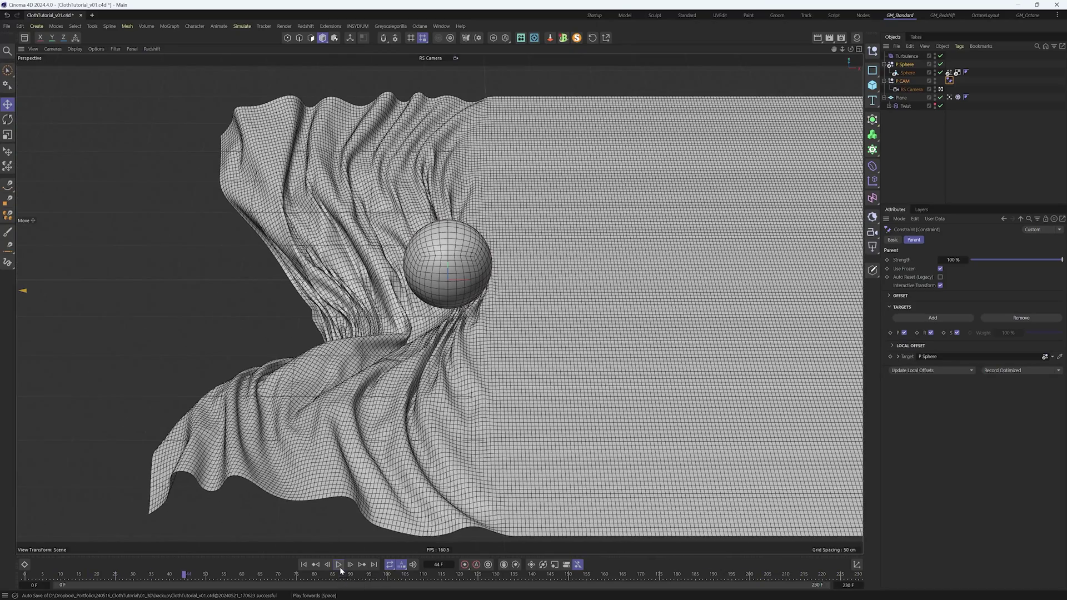
# Keyframe the Speed of the P Sphere and Sphere Alembic objects and of the Plane's cloth cache at 100% on frame 0
pyautogui.keyDown('ctrl'); pyautogui.click(905, 73); pyautogui.keyUp('ctrl')
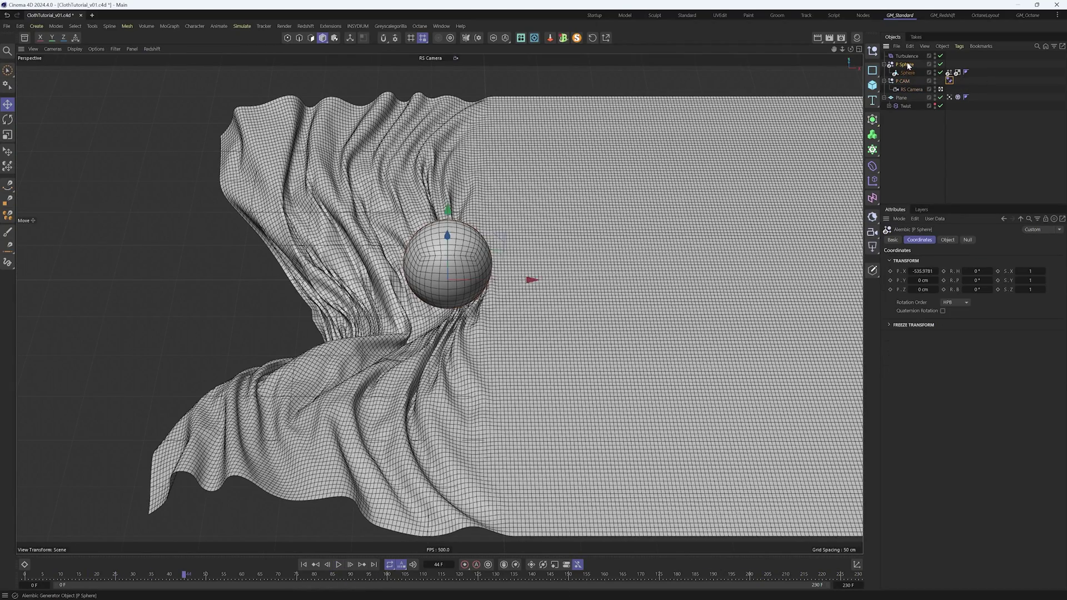
pyautogui.click(957, 97)
pyautogui.click(952, 89)
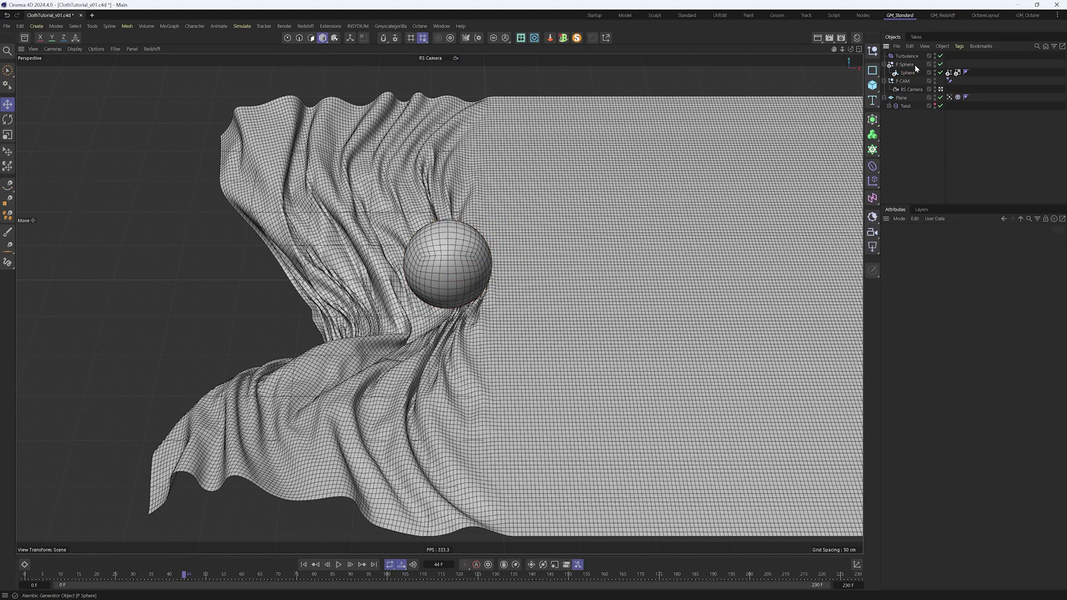
pyautogui.click(906, 65)
pyautogui.keyDown('ctrl'); pyautogui.click(907, 73); pyautogui.keyUp('ctrl')
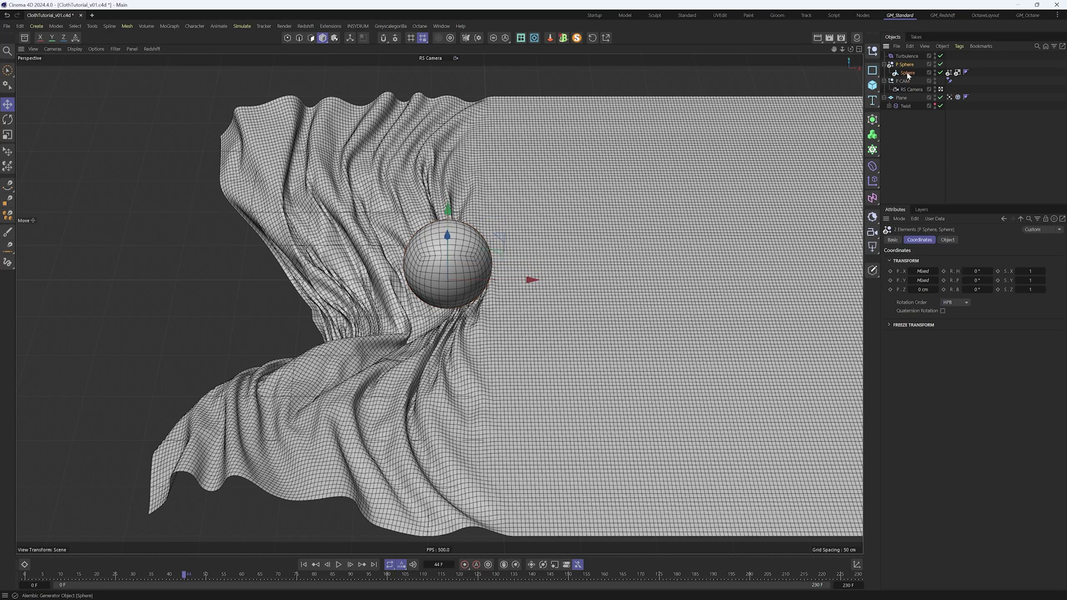
pyautogui.click(946, 240)
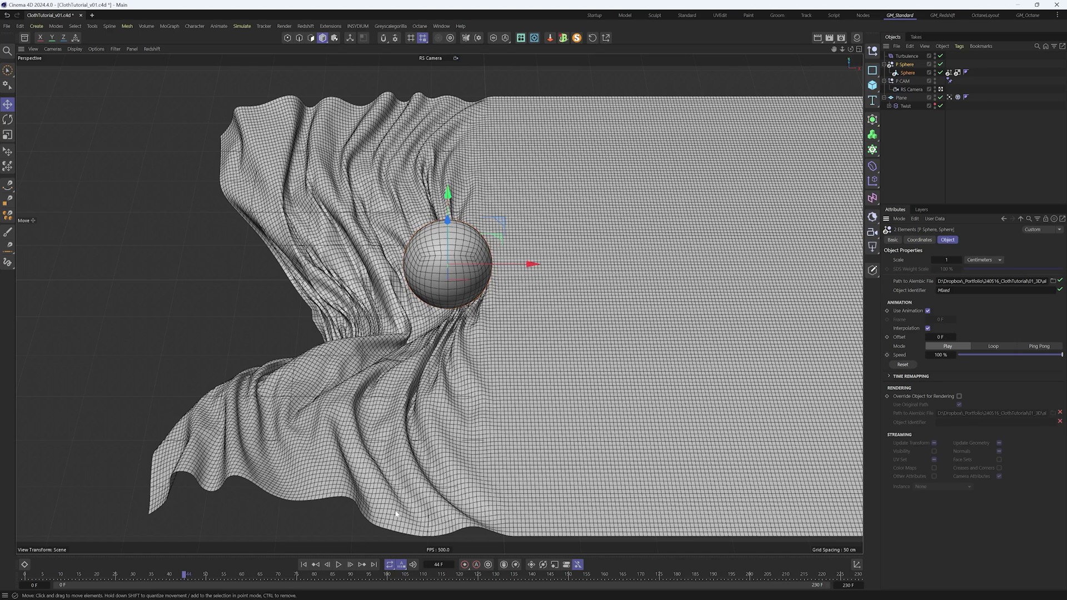
pyautogui.click(305, 565)
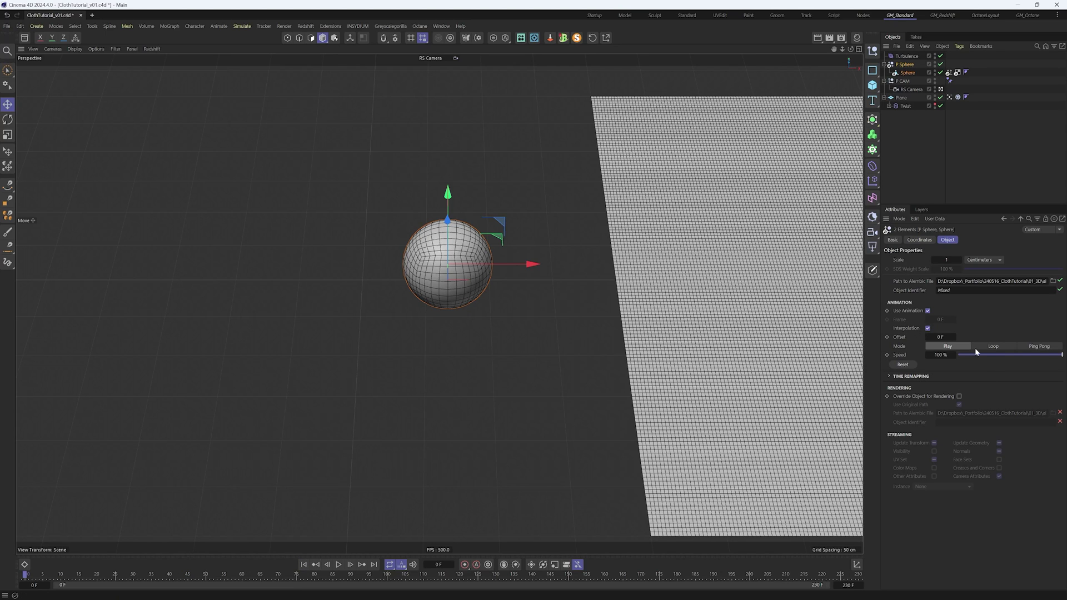
pyautogui.click(887, 355)
pyautogui.click(958, 97)
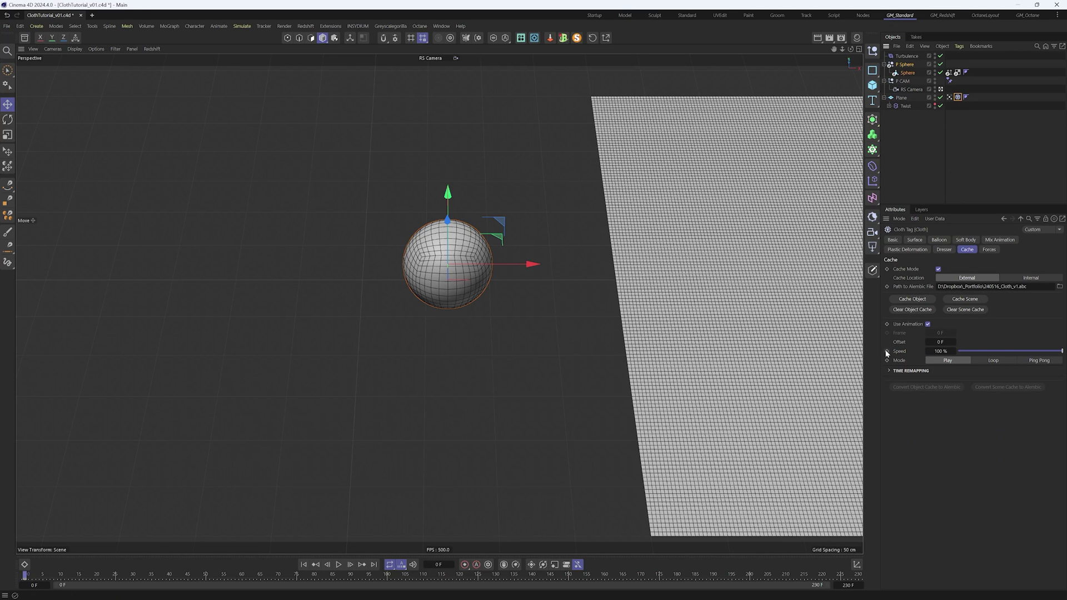
# Show the three Speed tracks in the timeline and add 100% Speed keys for the cloth cache and both sphere objects at frame 25
pyautogui.click(25, 565)
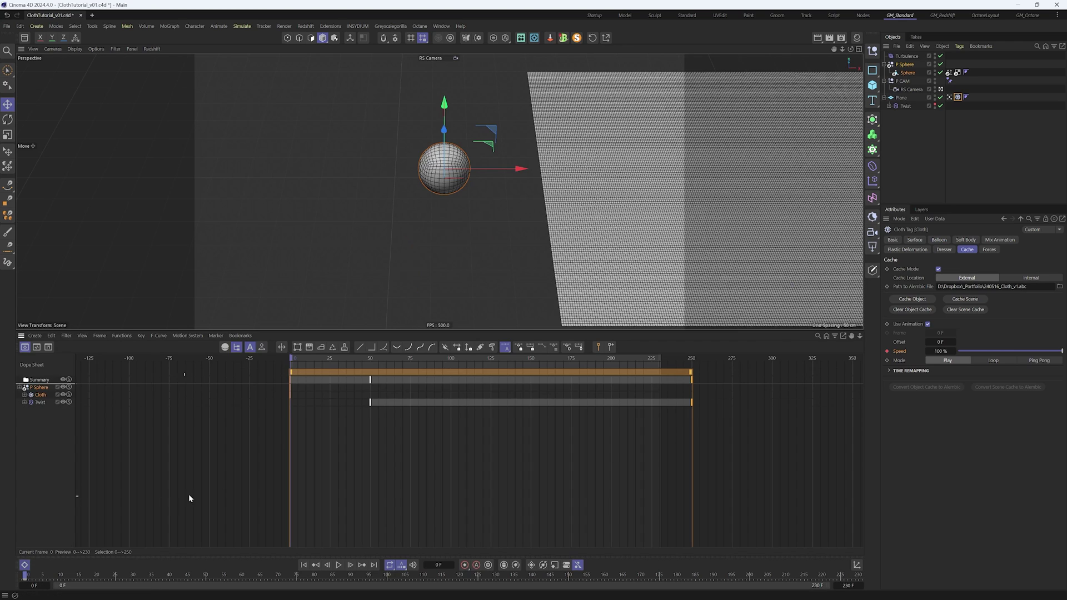
pyautogui.click(225, 347)
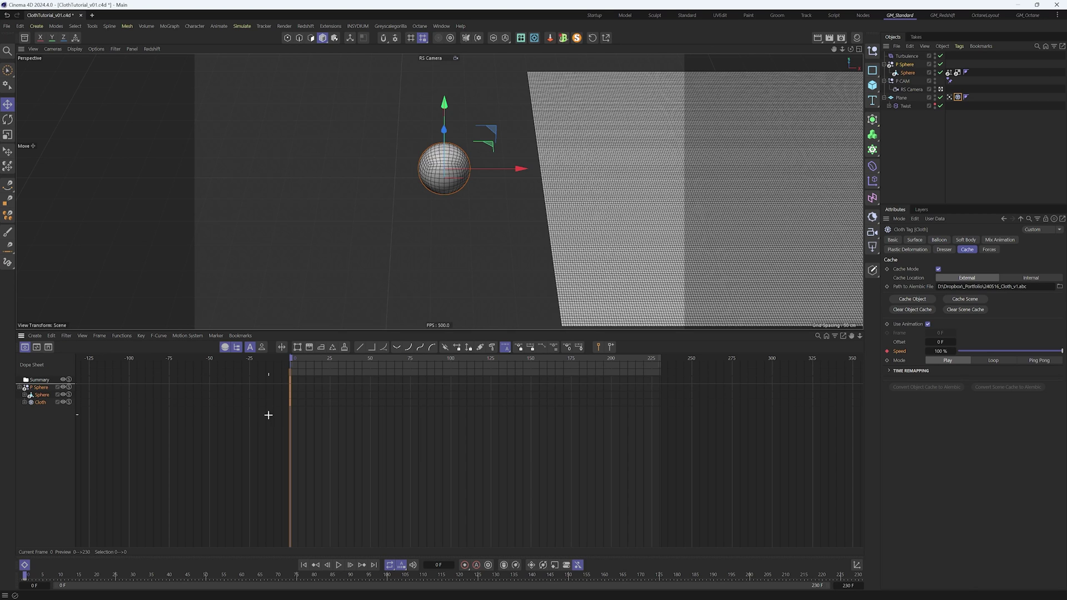
pyautogui.moveTo(268, 415); pyautogui.dragTo(330, 359)
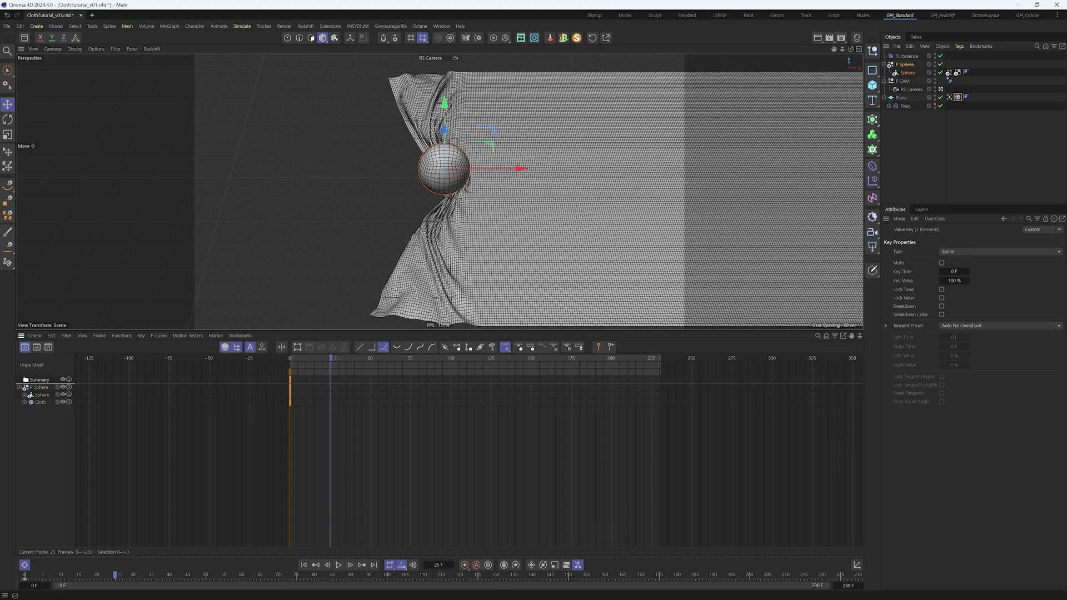
pyautogui.click(957, 99)
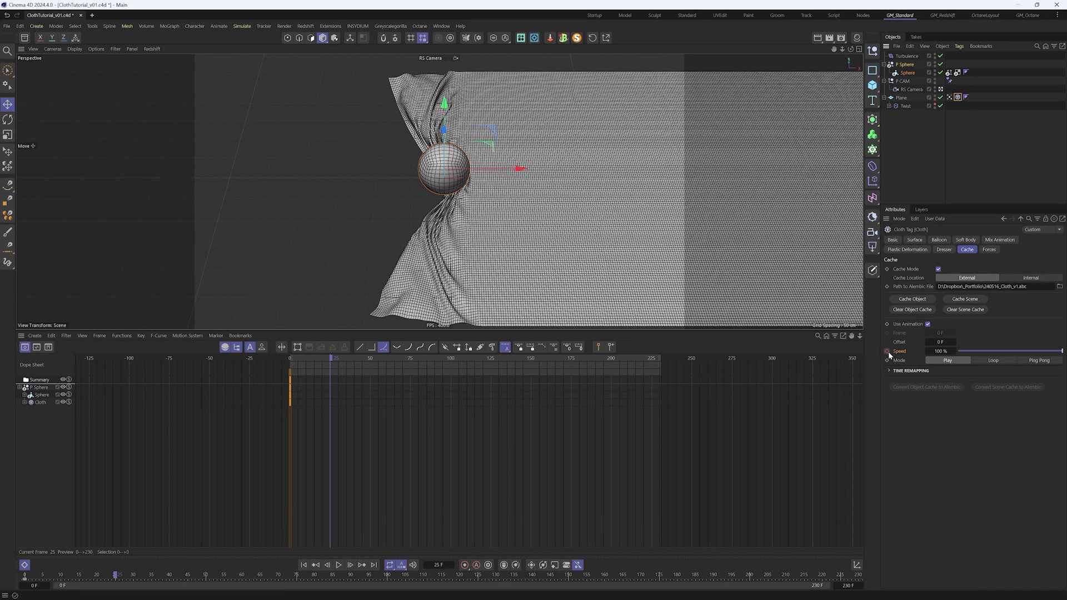
pyautogui.keyDown('ctrl'); pyautogui.click(903, 73); pyautogui.keyUp('ctrl')
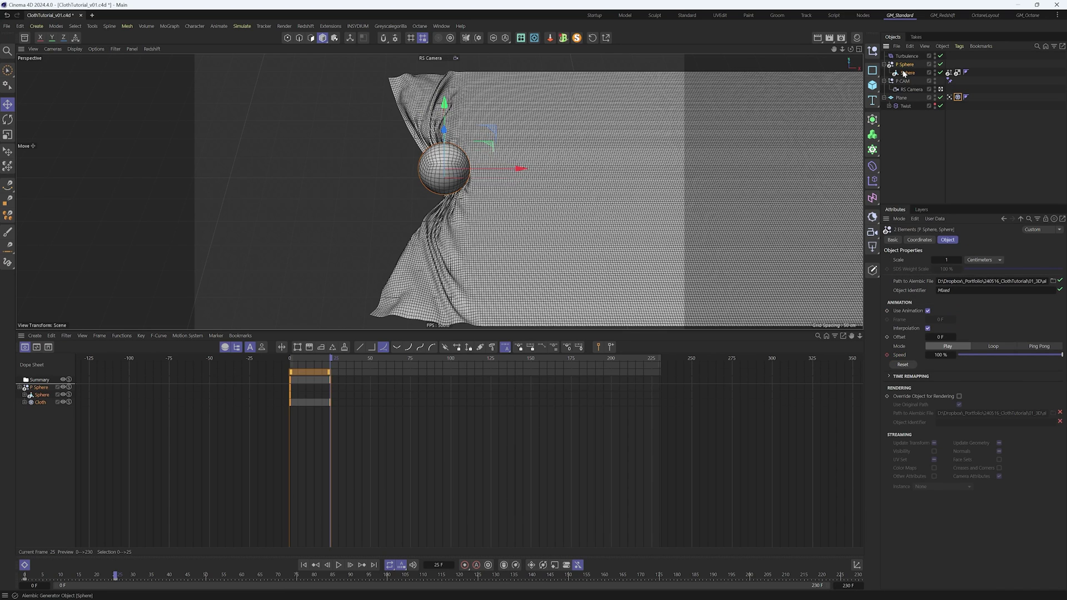
pyautogui.click(887, 355)
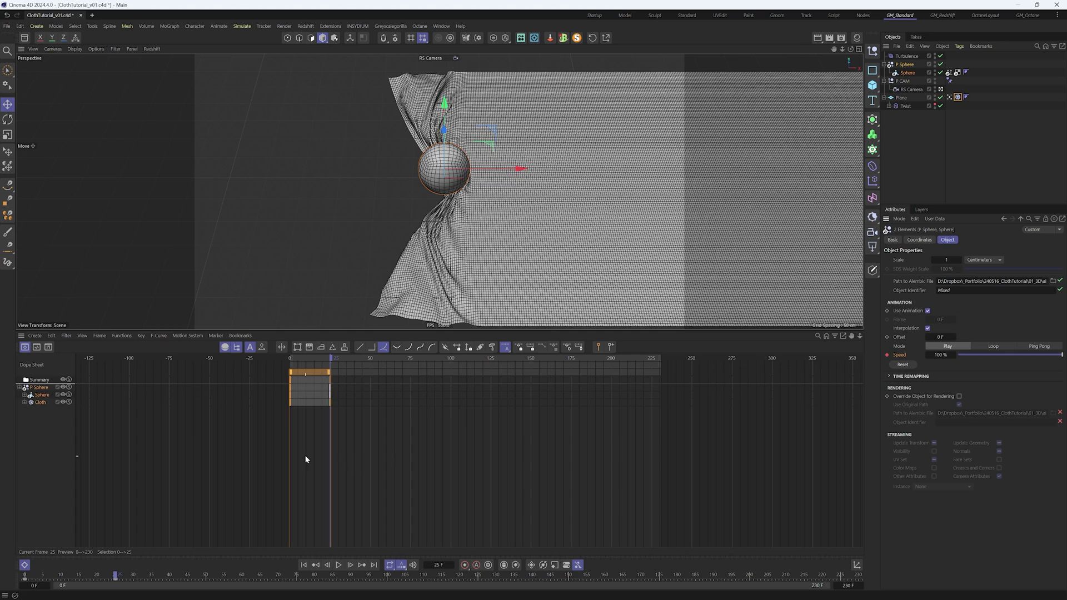
# Reshape the three Speed F-curves together so they start near 215%, dip to about 129% around frame 92 and rise again to about 190%
pyautogui.moveTo(257, 447); pyautogui.dragTo(417, 380)
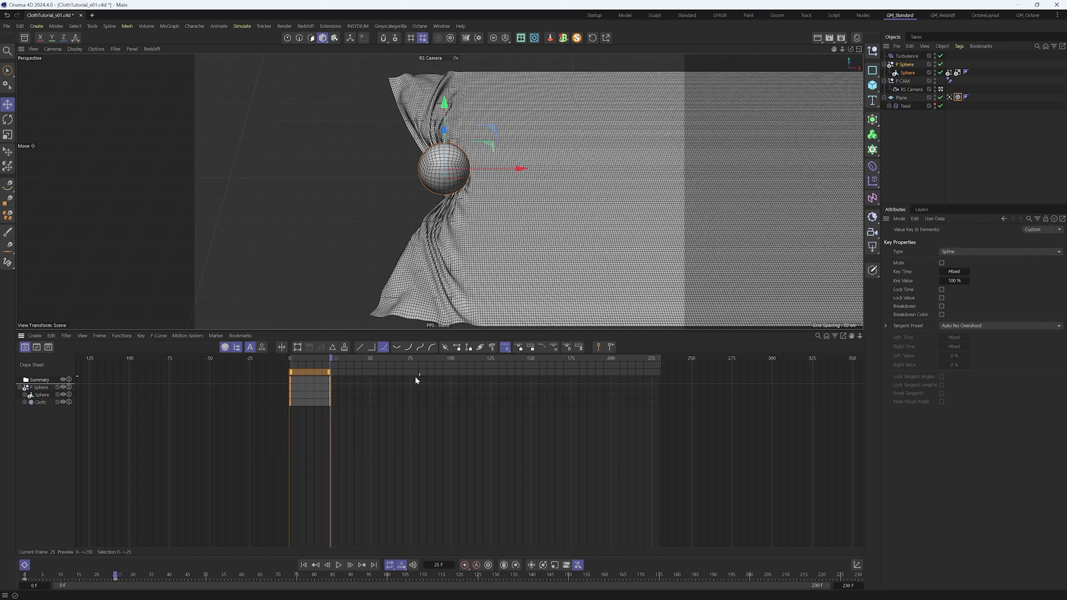
pyautogui.click(37, 348)
pyautogui.keyDown('alt'); pyautogui.moveTo(565, 400); pyautogui.dragTo(621, 422, button='right'); pyautogui.keyUp('alt')
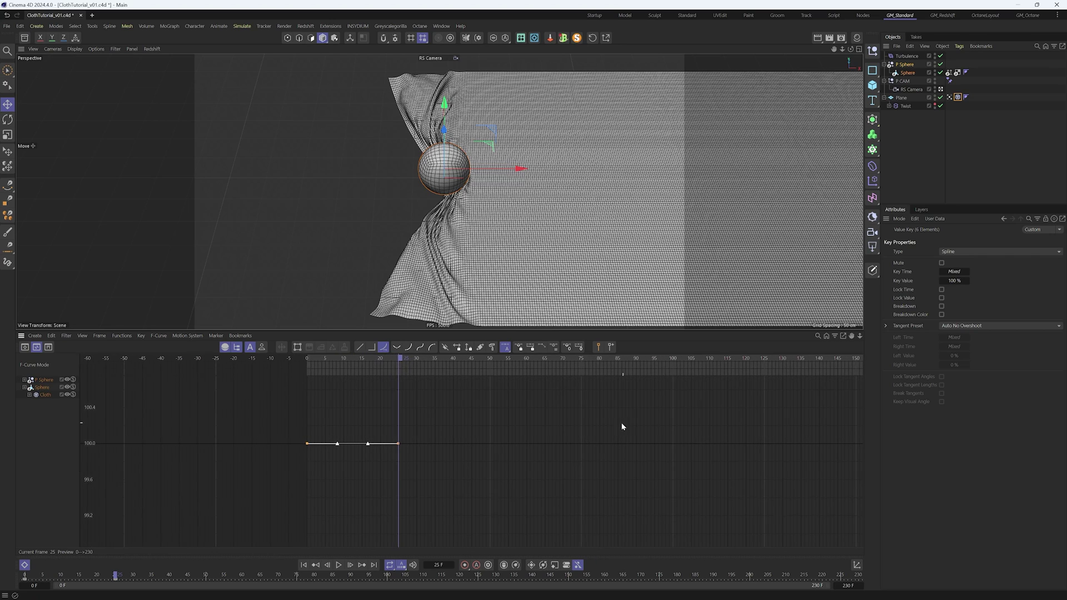
pyautogui.keyDown('alt'); pyautogui.moveTo(347, 410); pyautogui.dragTo(429, 474, button='middle'); pyautogui.keyUp('alt')
pyautogui.moveTo(411, 429)
pyautogui.mouseDown()
pyautogui.moveTo(343, 504)
pyautogui.moveTo(371, 479)
pyautogui.moveTo(372, 409)
pyautogui.mouseUp()
pyautogui.click(464, 477)
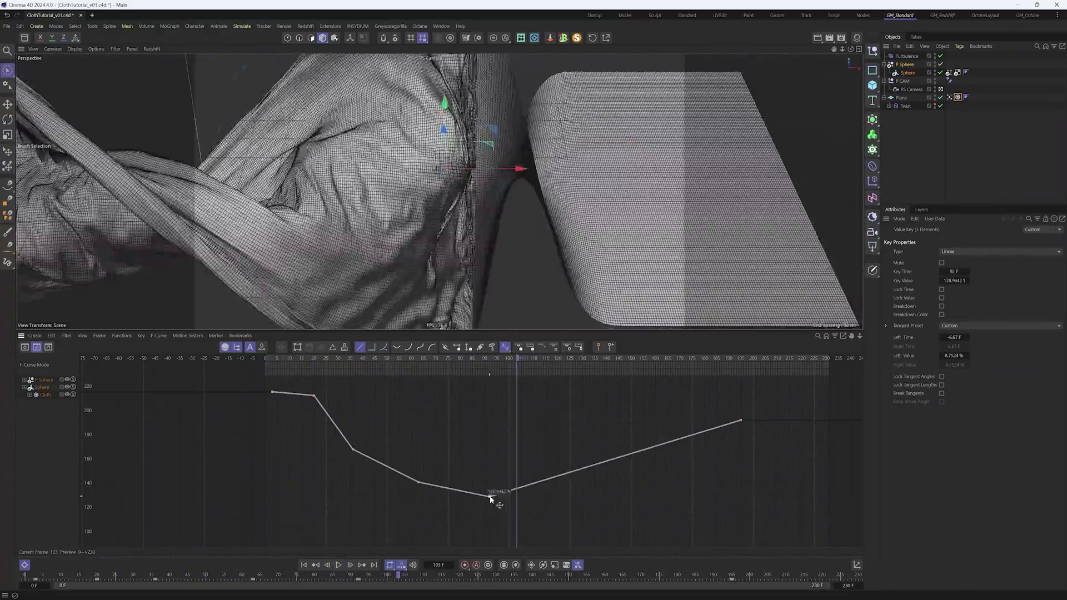
pyautogui.moveTo(507, 493); pyautogui.dragTo(572, 517)
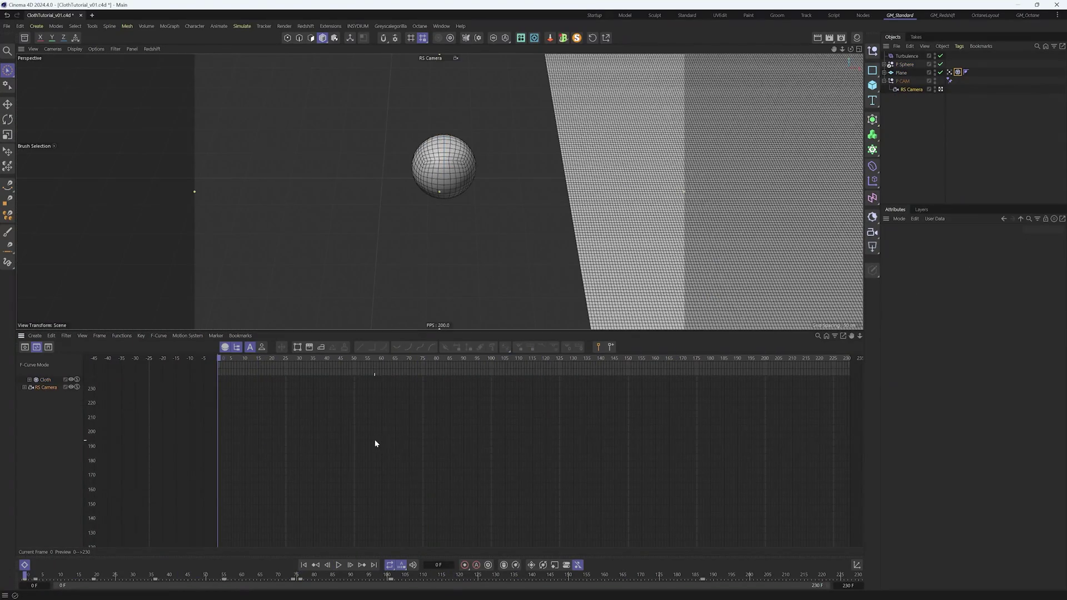
# Turn on autokeying, dolly RS Camera closer to the sphere at frame 0, and play back the camera move with its starting position keys selected
pyautogui.hotkey('ctrl', 'a')
pyautogui.press('h')
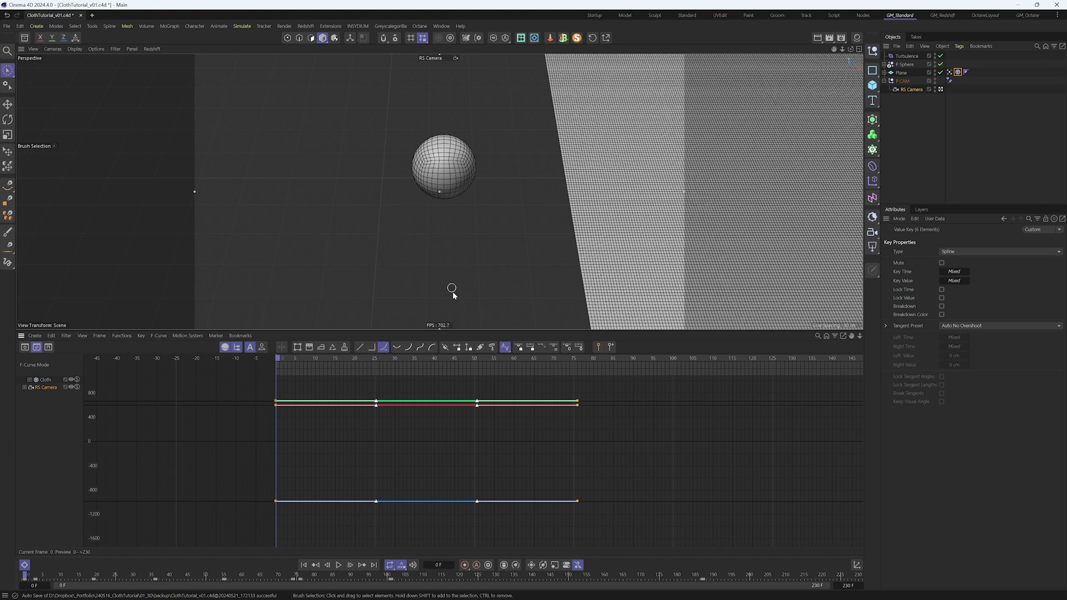
pyautogui.click(477, 564)
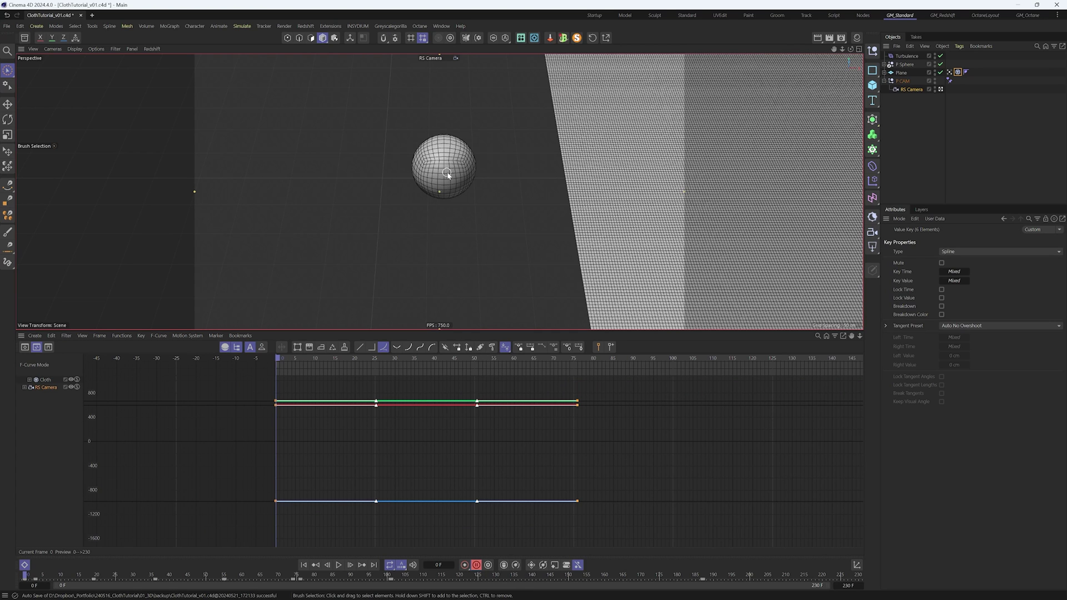
pyautogui.keyDown('alt'); pyautogui.moveTo(447, 173); pyautogui.dragTo(502, 162, button='right'); pyautogui.keyUp('alt')
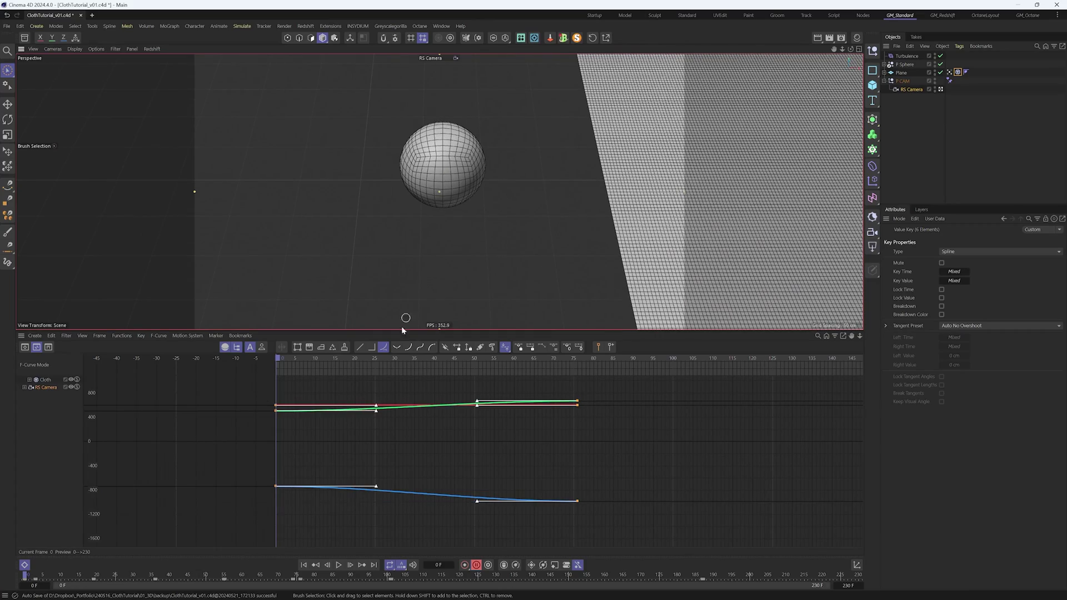
pyautogui.moveTo(265, 392); pyautogui.dragTo(332, 504)
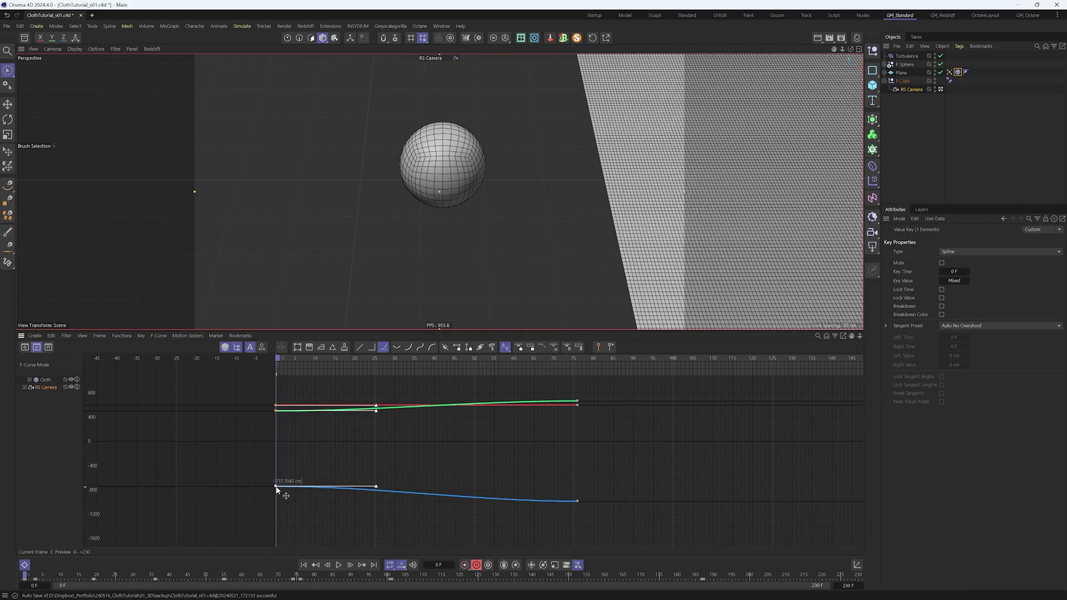
pyautogui.press('F8')
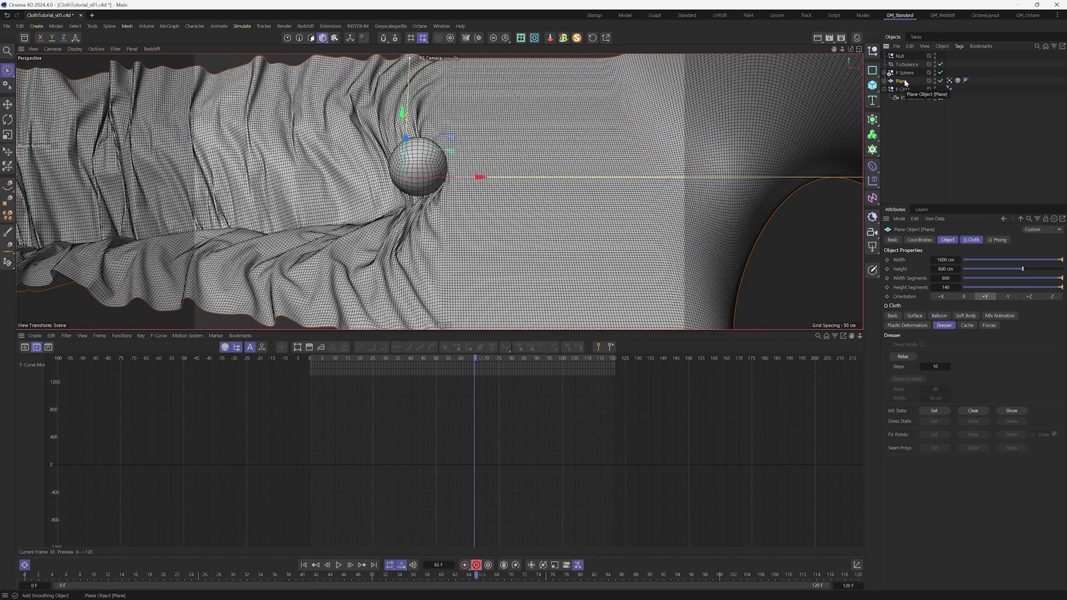
# Add a Cloth Surface generator as the Plane's parent, with 0 subdivisions and a thickness of -1.5 cm
pyautogui.hotkey('shift', 'c')
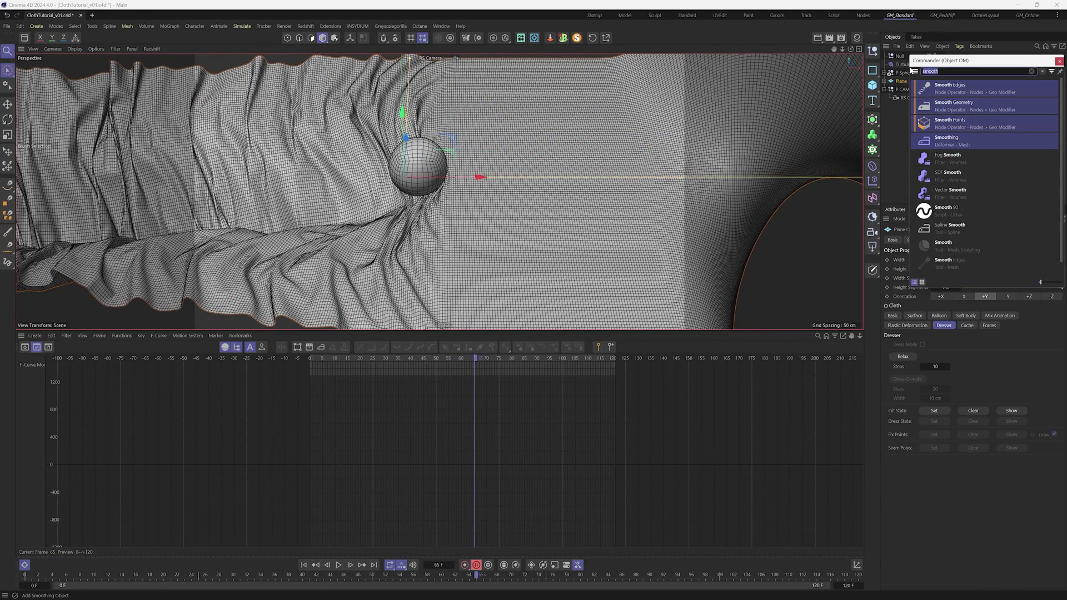
pyautogui.write('c')
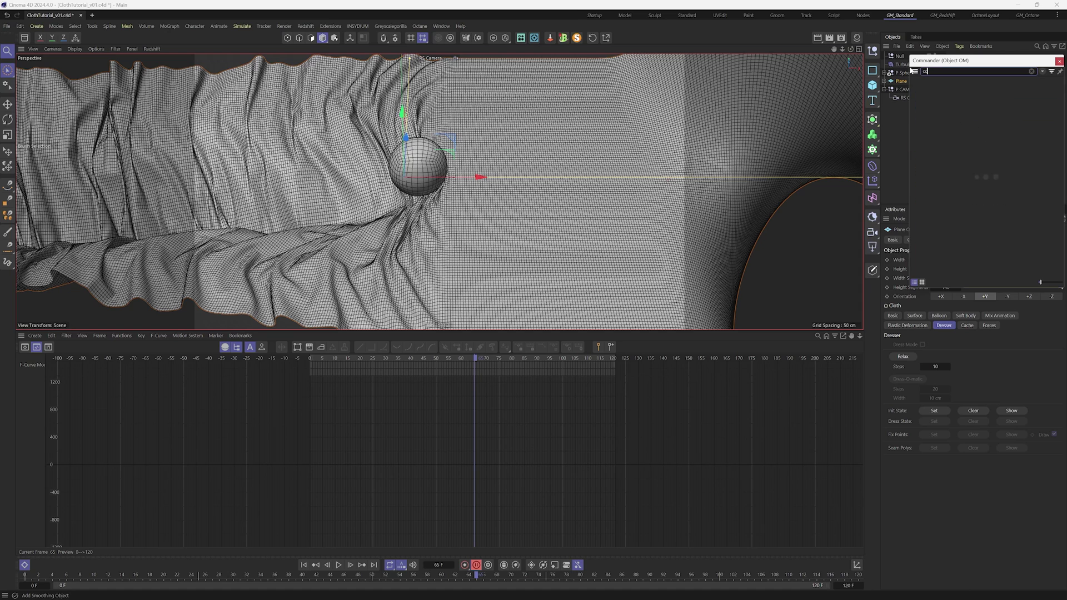
pyautogui.write('loth')
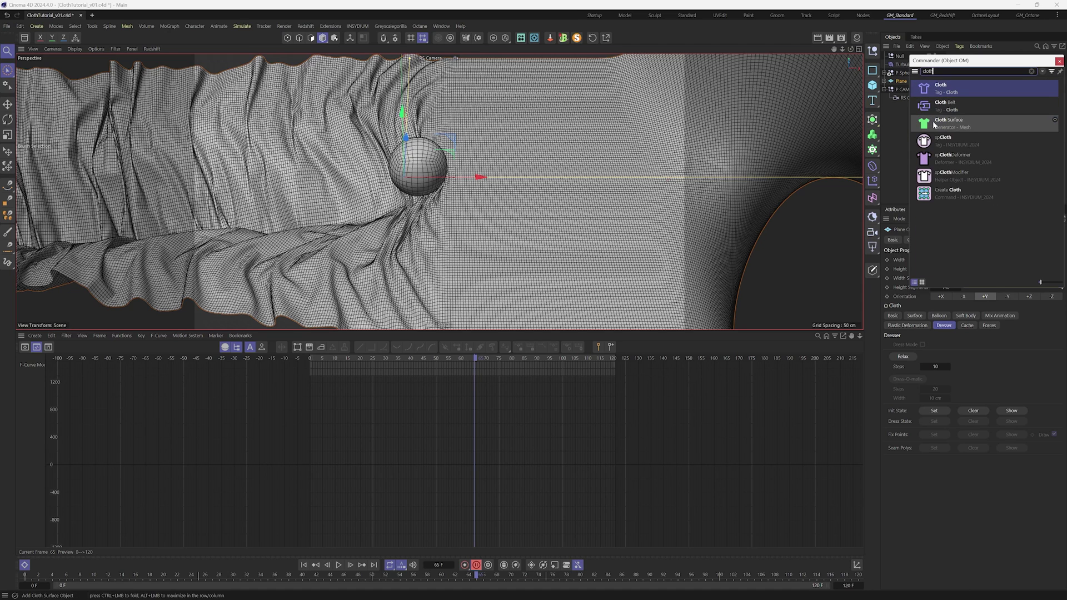
pyautogui.click(936, 123)
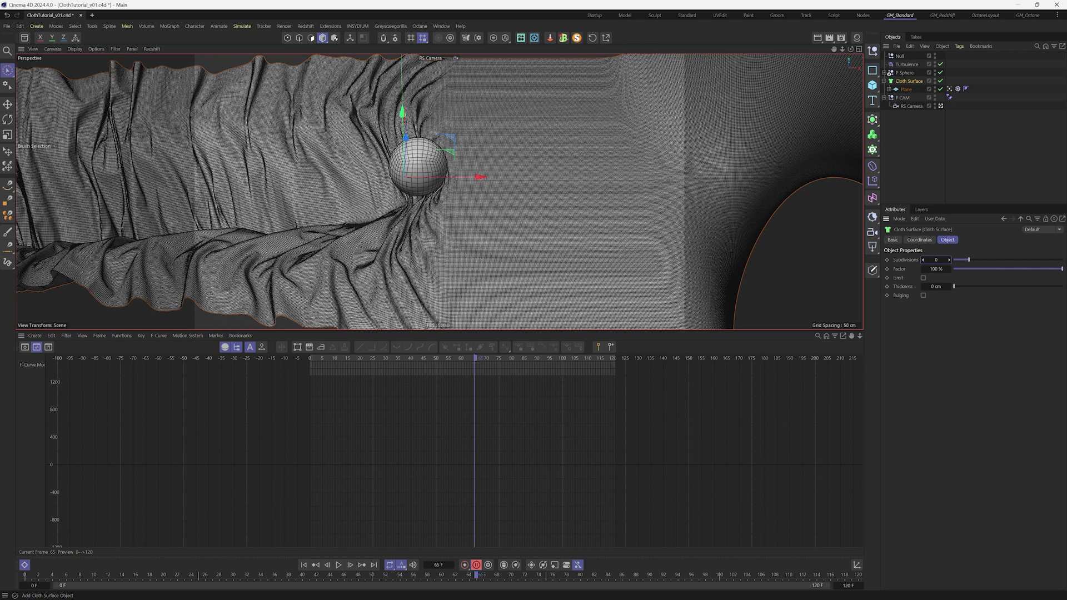
pyautogui.moveTo(949, 260); pyautogui.dragTo(884, 286)
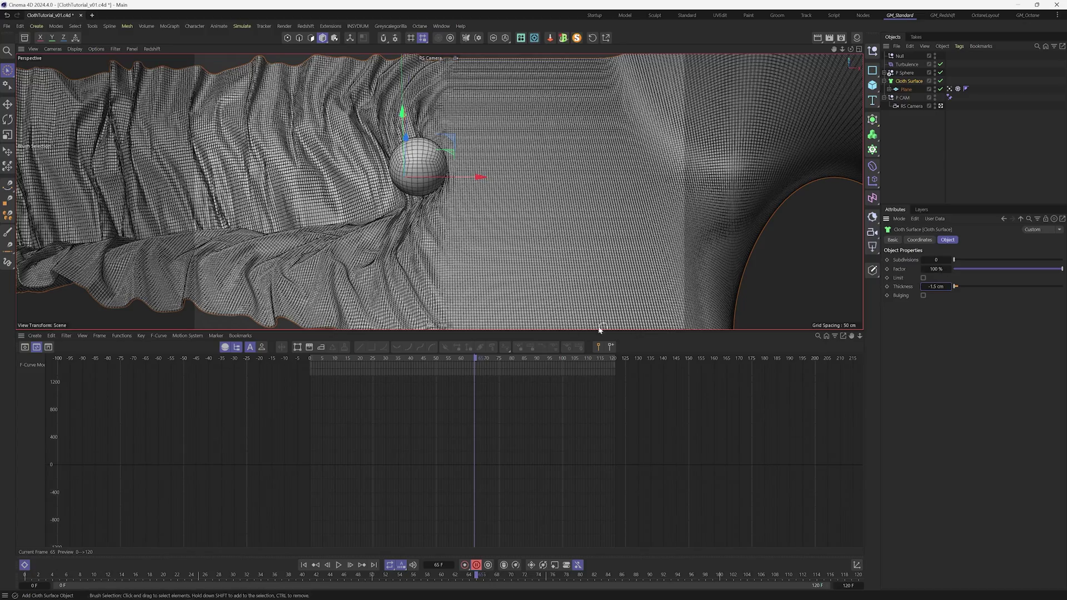
# Group the Cloth Surface under a null and rename the null Cloth SIM
pyautogui.moveTo(476, 358); pyautogui.dragTo(540, 360)
pyautogui.click(884, 81)
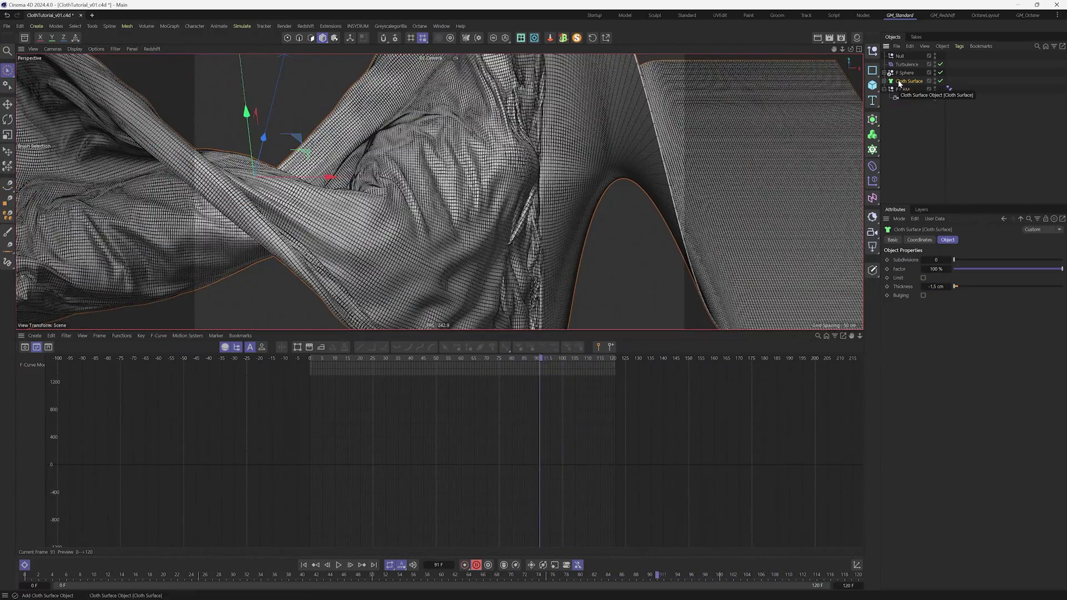
pyautogui.hotkey('alt', 'g')
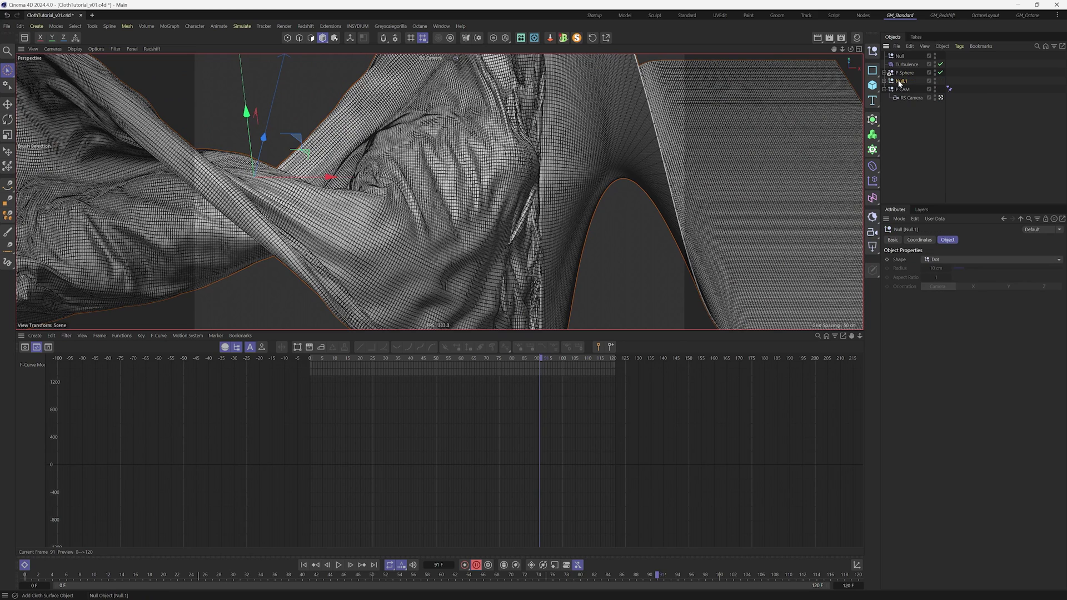
pyautogui.doubleClick(900, 81)
pyautogui.write('Cloth SIM')
pyautogui.press('Return')
pyautogui.click(885, 81)
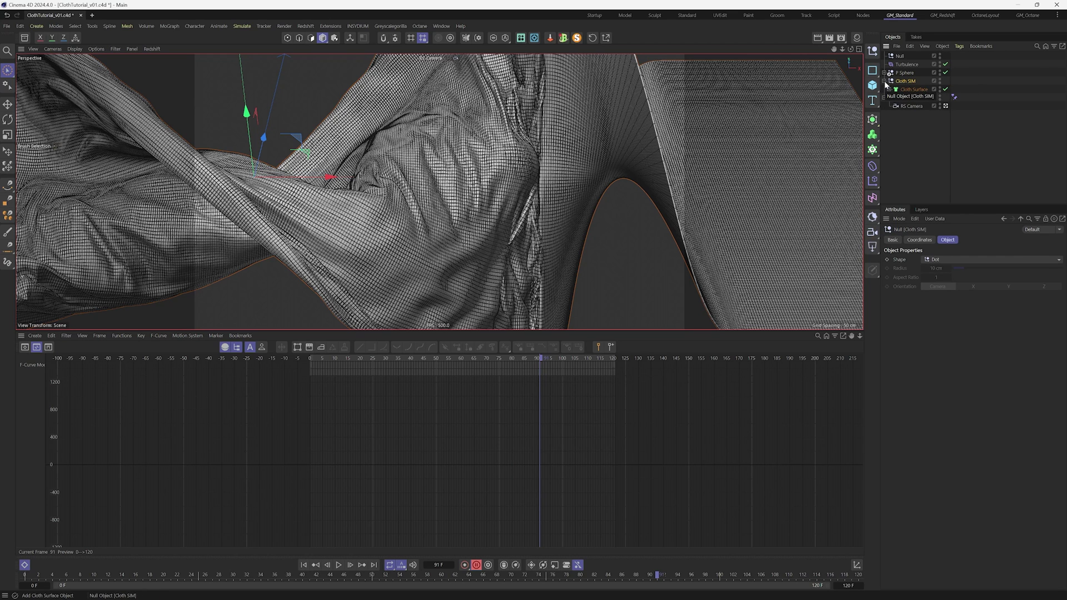
# Add a Smoothing deformer inside the Cloth SIM group, beside the Cloth Surface
pyautogui.hotkey('shift', 'c')
pyautogui.write('smooth')
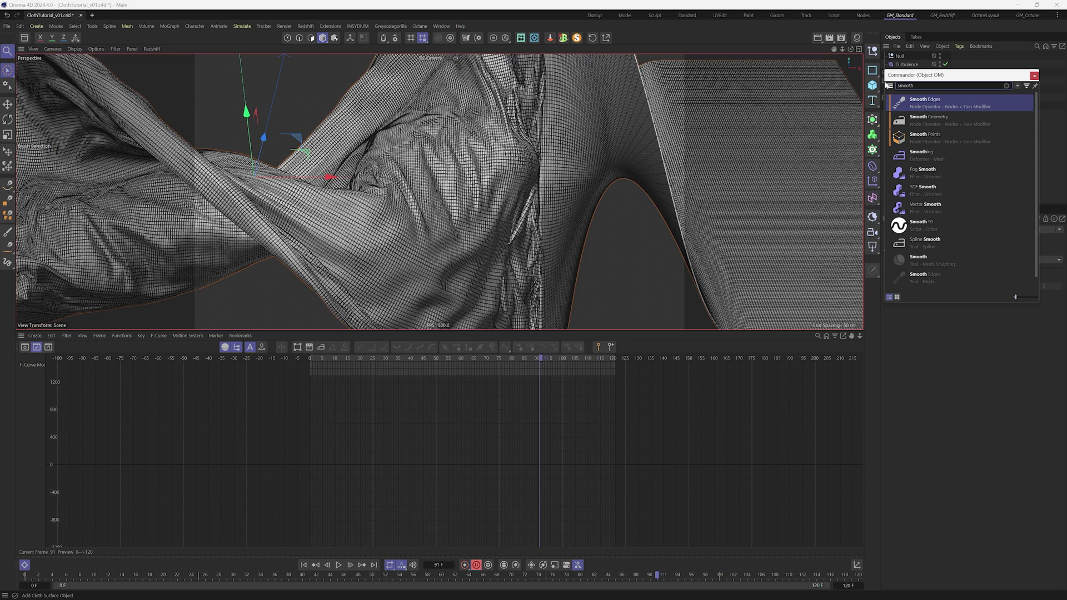
pyautogui.click(926, 158)
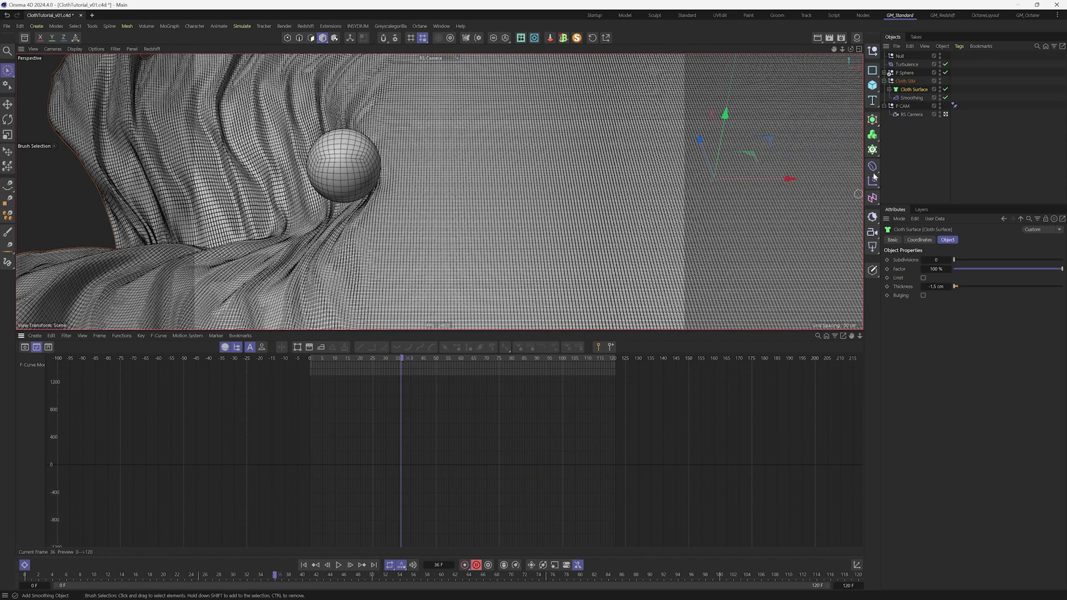
# Compare the cloth around the sphere with the Smoothing deformer disabled and enabled, leaving it on
pyautogui.click(945, 97)
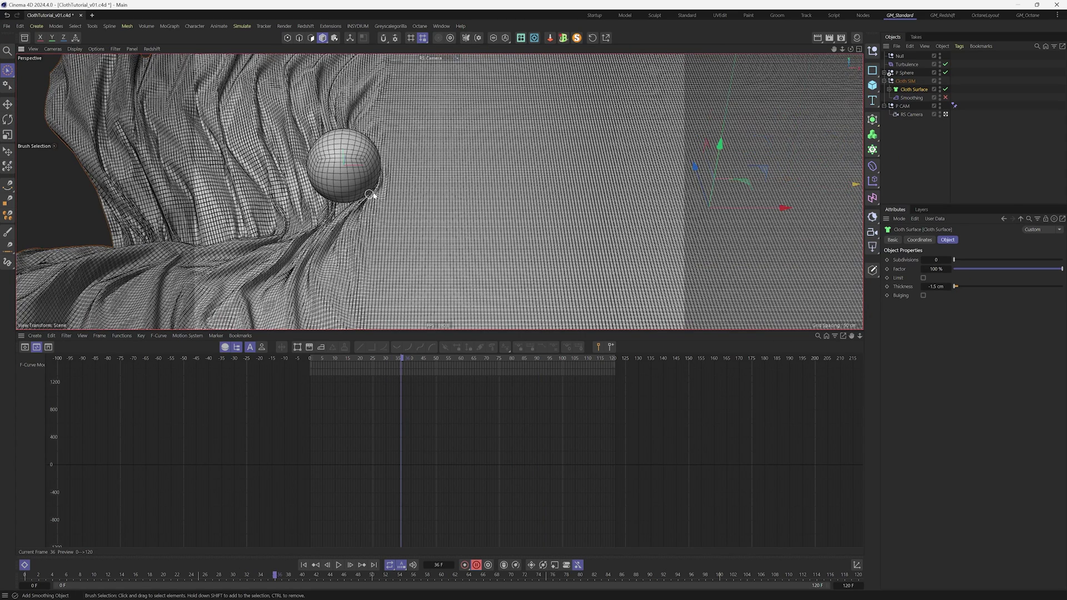
pyautogui.keyDown('shift'); pyautogui.click(375, 185); pyautogui.keyUp('shift')
pyautogui.keyDown('ctrl'); pyautogui.click(342, 184); pyautogui.keyUp('ctrl')
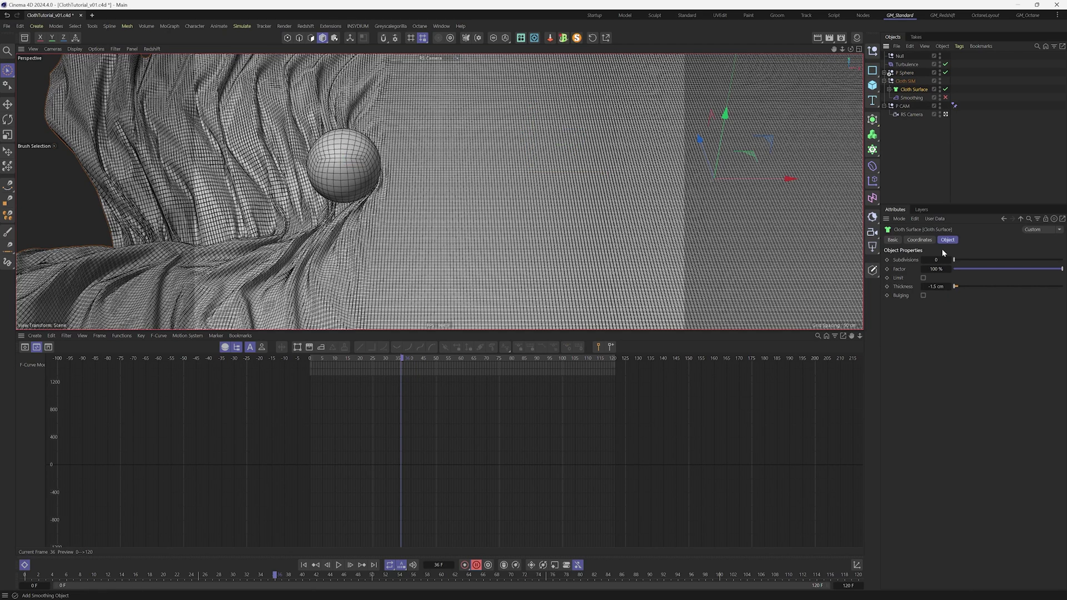
pyautogui.click(909, 98)
pyautogui.click(946, 98)
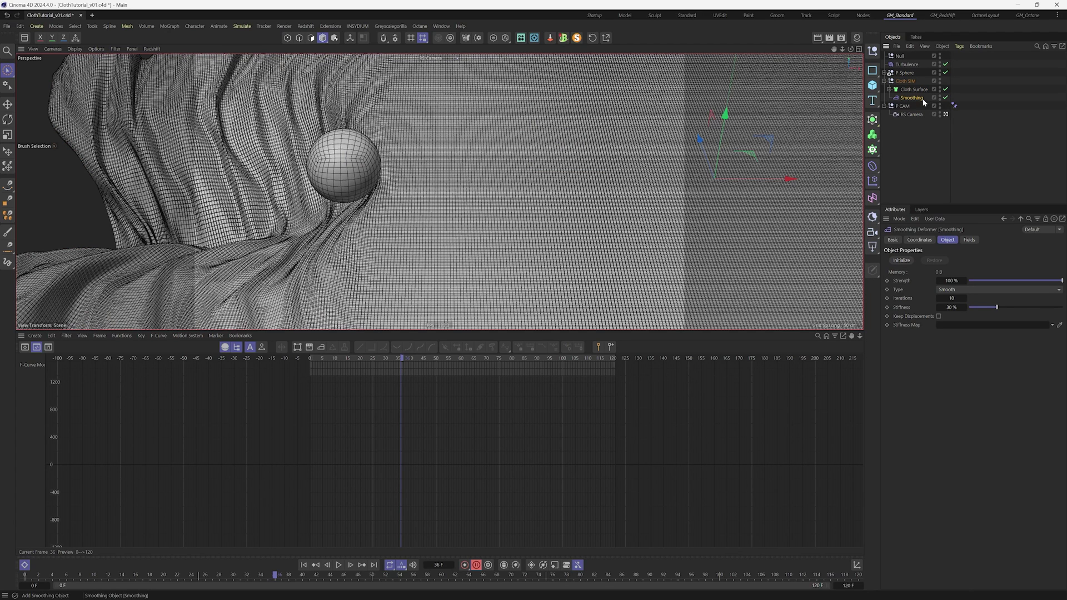
# Add a Spherical Field to the Smoothing deformer, make it a child of Sphere, and reset its transform to centre it there
pyautogui.click(967, 240)
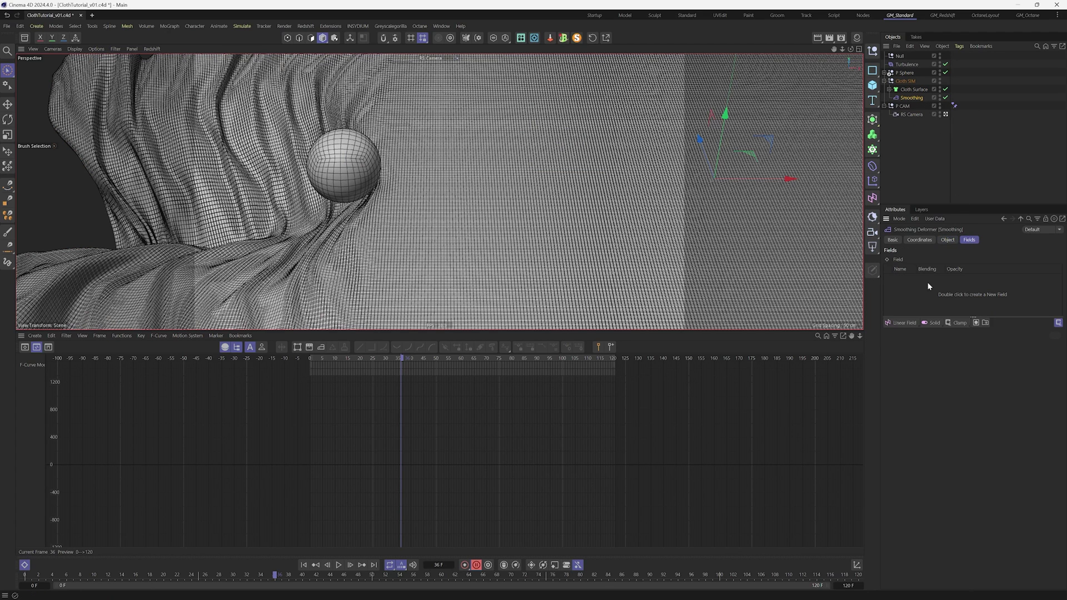
pyautogui.click(903, 323)
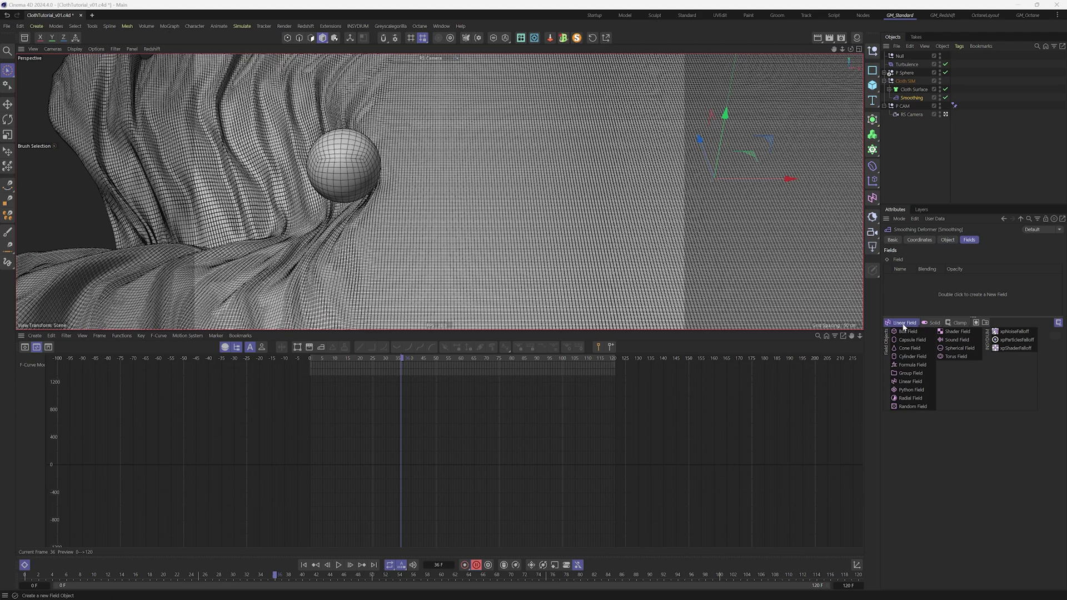
pyautogui.click(950, 349)
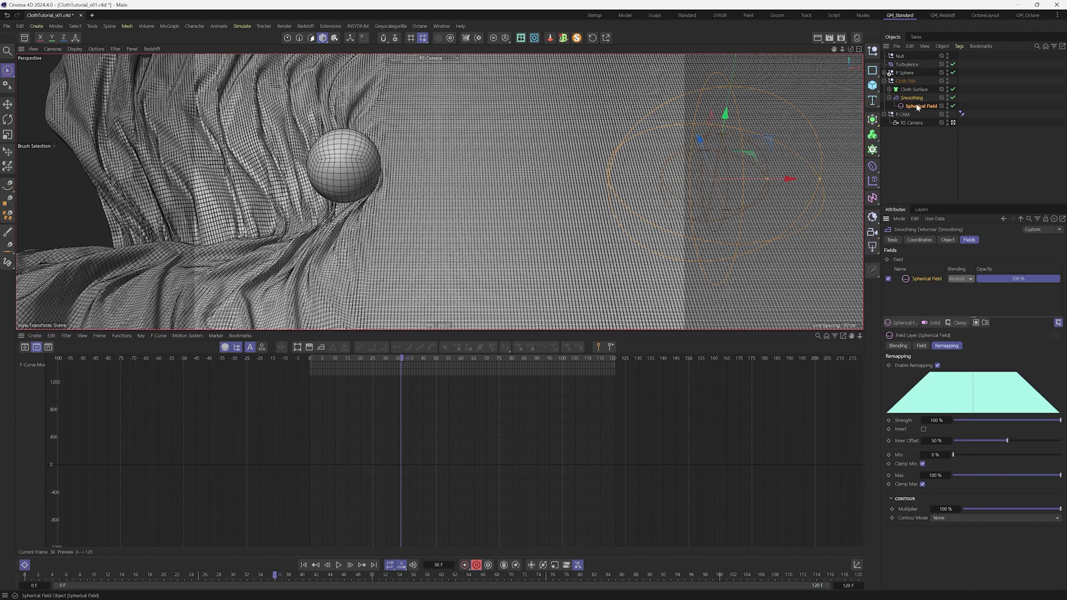
pyautogui.click(884, 73)
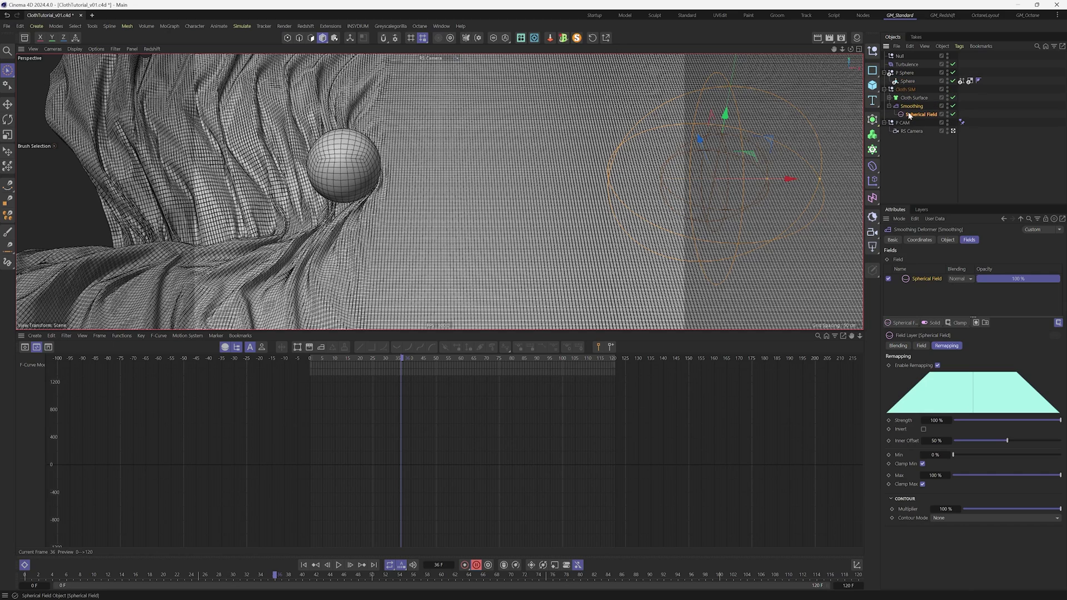
pyautogui.moveTo(910, 115); pyautogui.dragTo(909, 84)
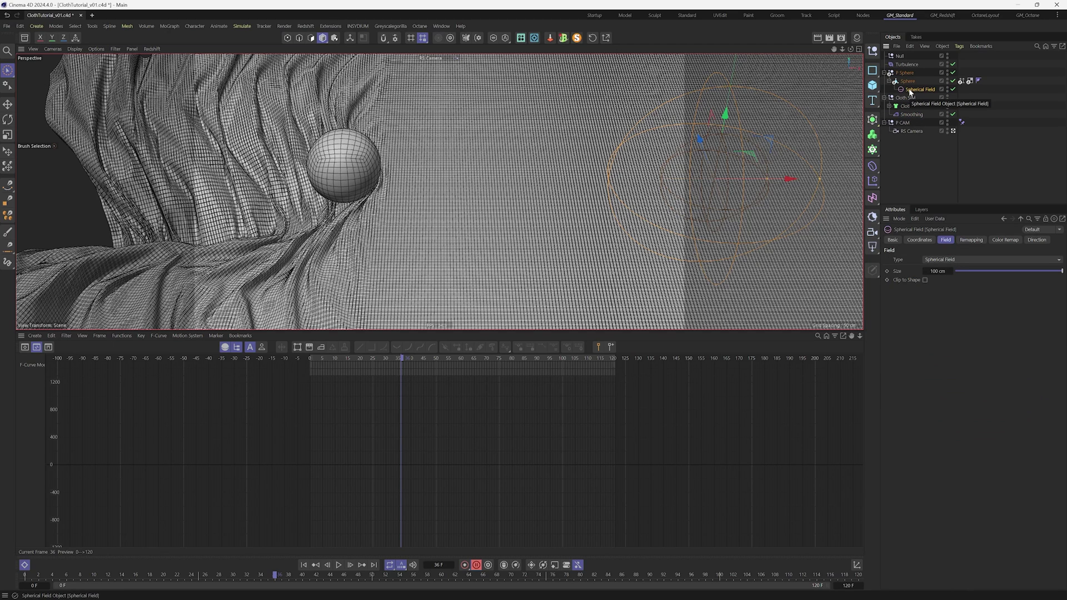
pyautogui.hotkey('alt', '0')
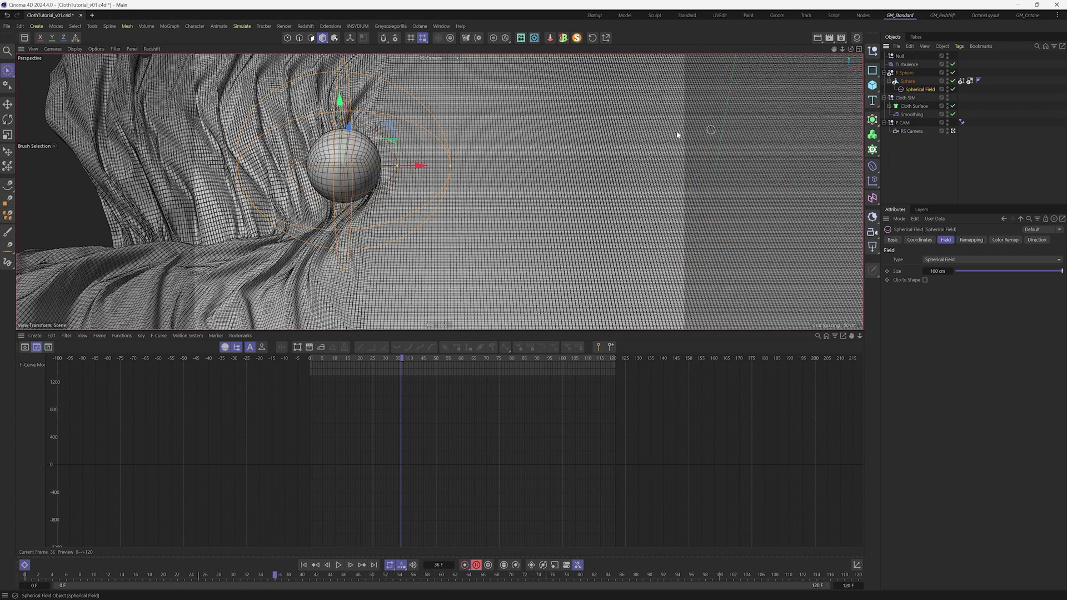
# Shrink the Spherical Field to about 55 cm around the sphere and compare the cloth with smoothing off and on during playback
pyautogui.moveTo(398, 166)
pyautogui.mouseDown()
pyautogui.moveTo(428, 166)
pyautogui.moveTo(400, 169)
pyautogui.mouseUp()
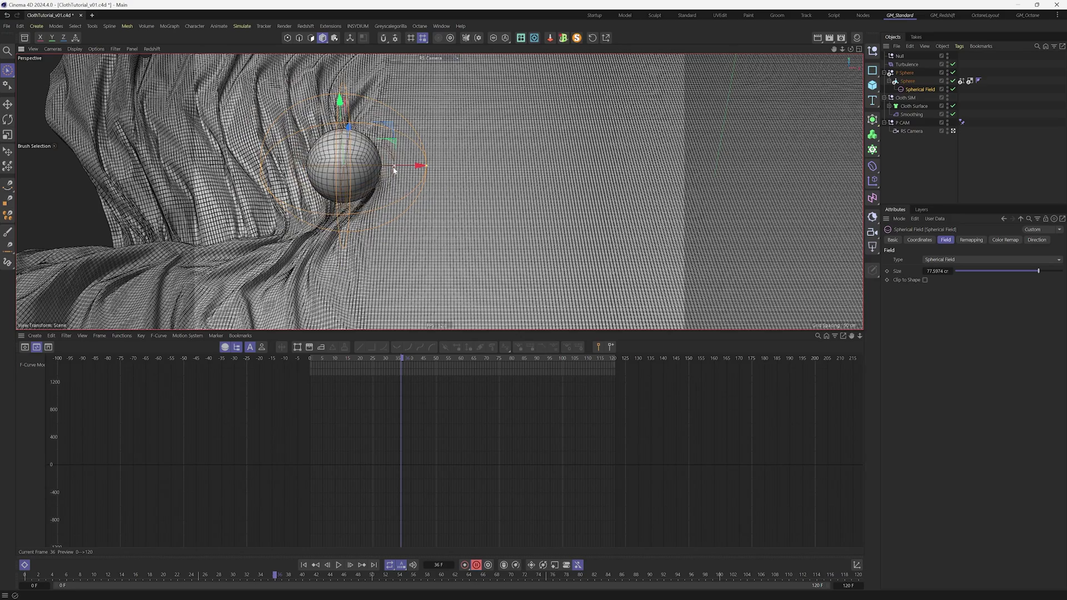
pyautogui.moveTo(403, 361); pyautogui.dragTo(453, 360)
pyautogui.click(952, 114)
pyautogui.click(953, 113)
pyautogui.middleClick(489, 234)
pyautogui.middleClick(499, 209)
pyautogui.moveTo(500, 209); pyautogui.dragTo(473, 209)
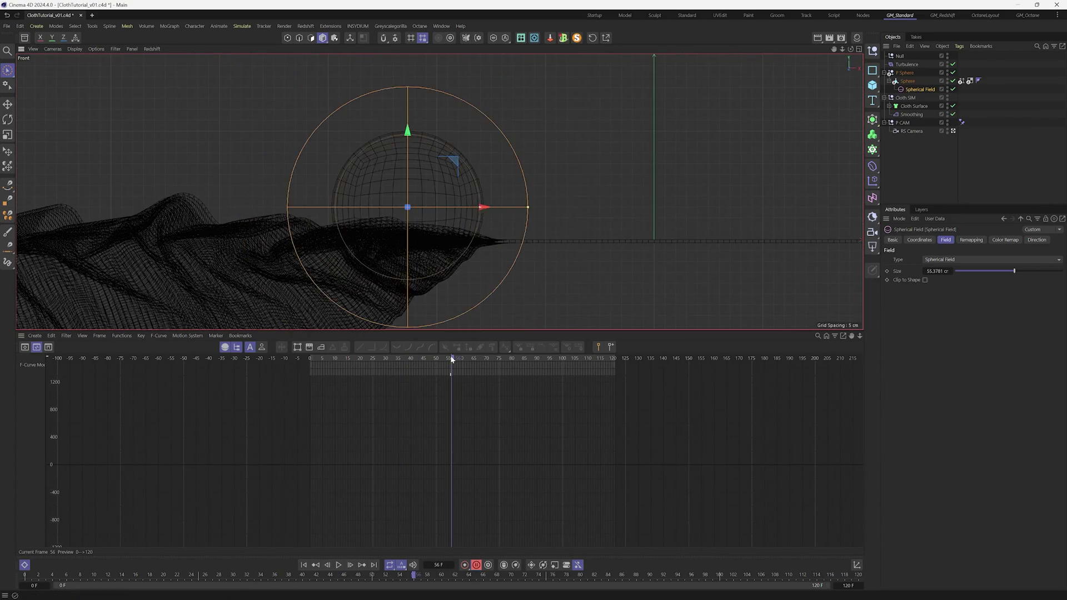
pyautogui.press('F1')
pyautogui.press('F8')
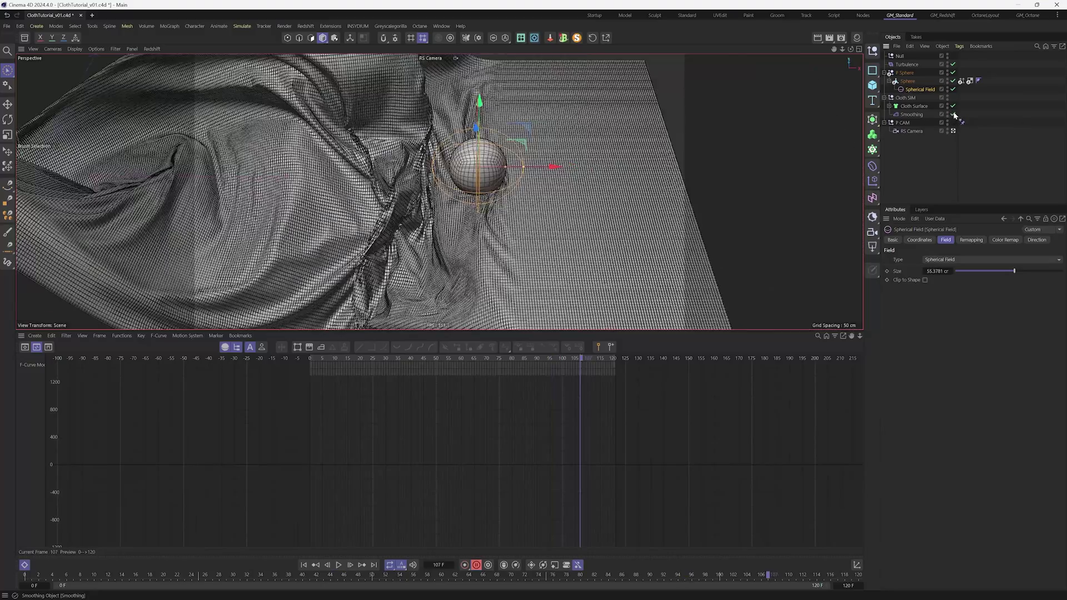
pyautogui.click(954, 115)
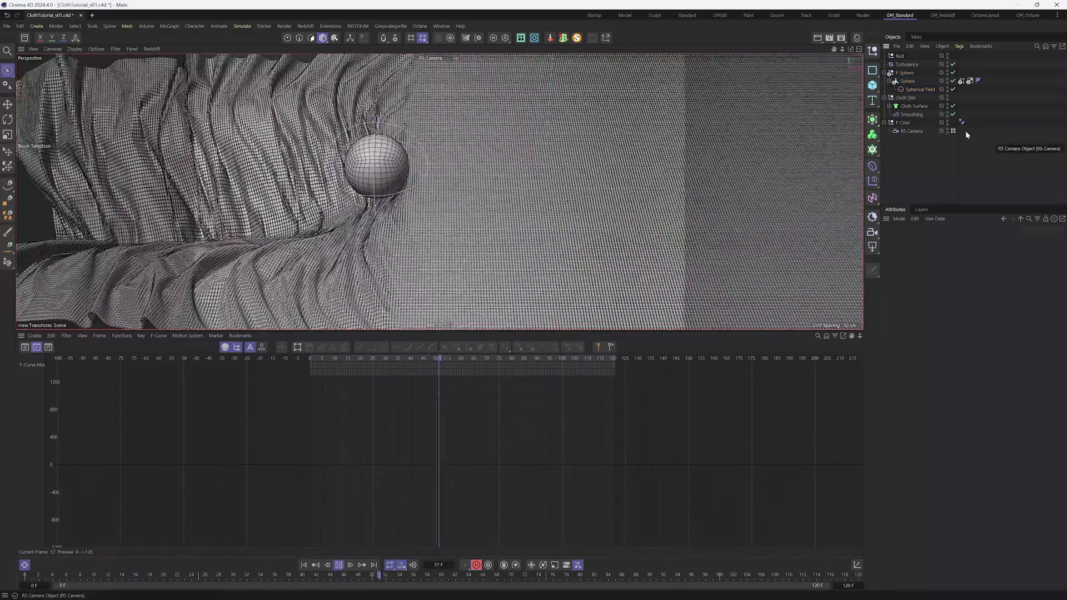
# Set the Smoothing deformer's iterations to 30 and play back the animation
pyautogui.press('t')
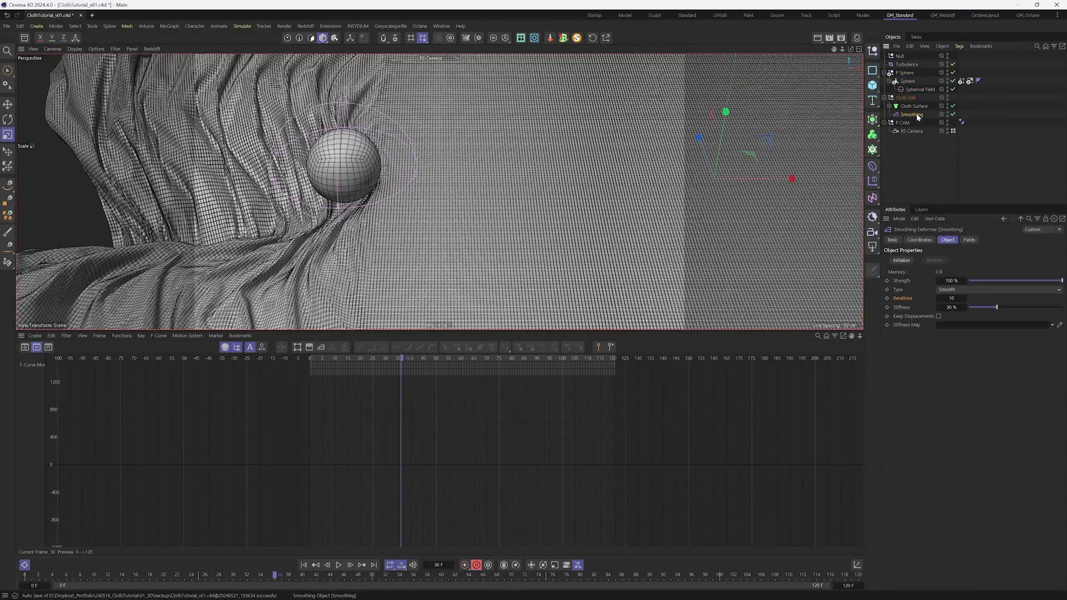
pyautogui.click(948, 298)
pyautogui.write('30')
pyautogui.press('Return')
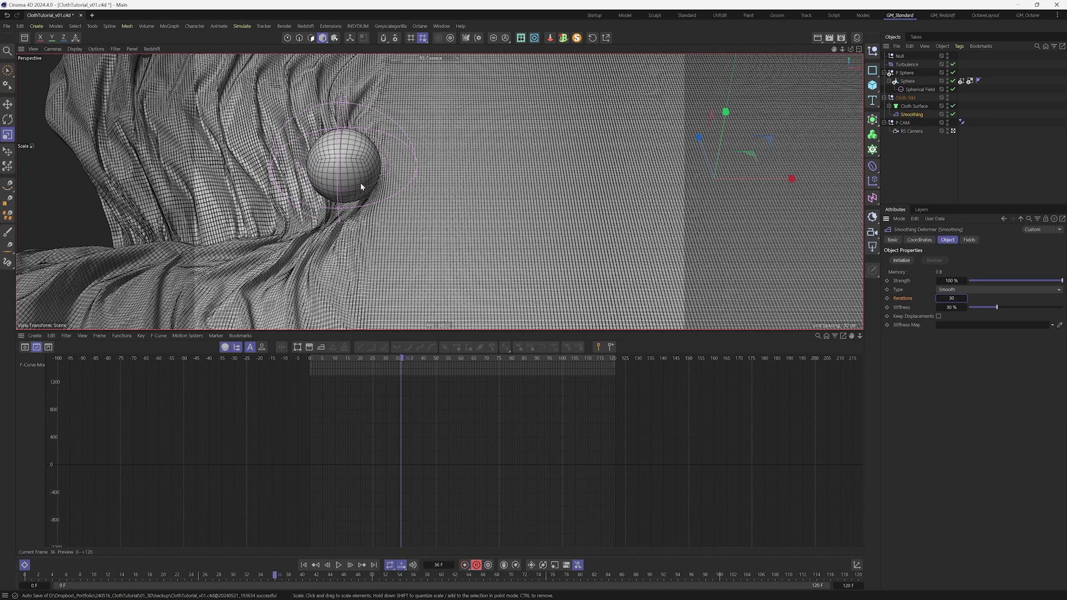
pyautogui.press('F8')
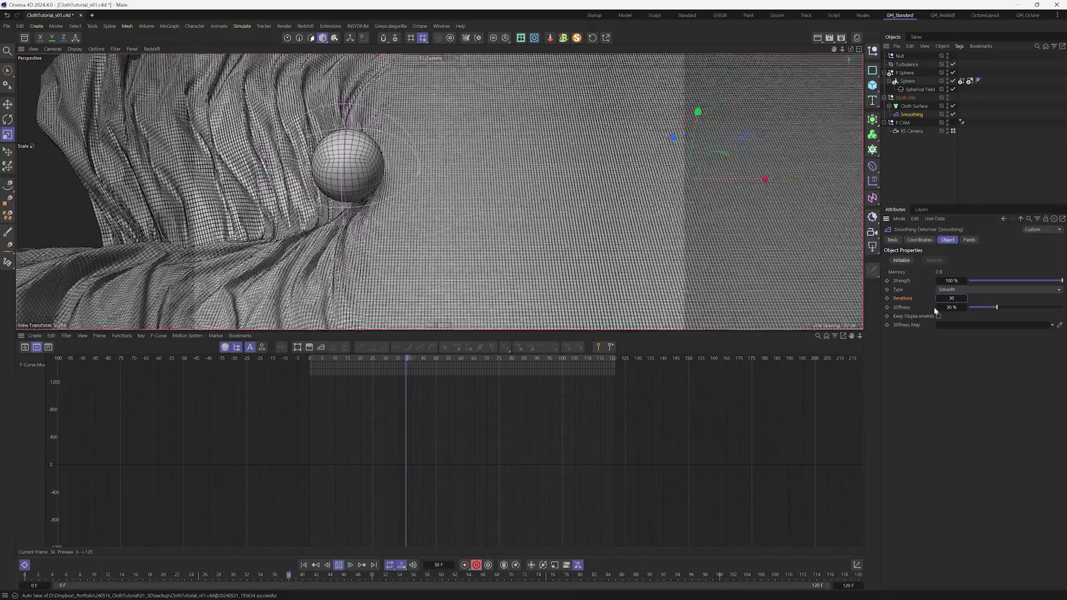